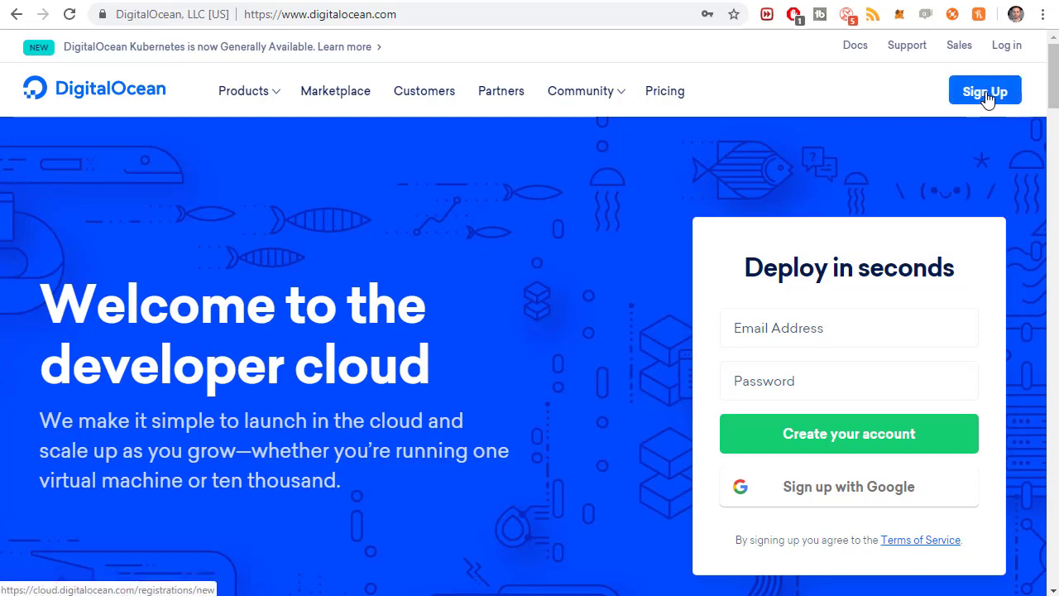
Log in to the DigitalOcean account from digitalocean.com
{"action": "left_click", "coordinate": [1008, 50]}
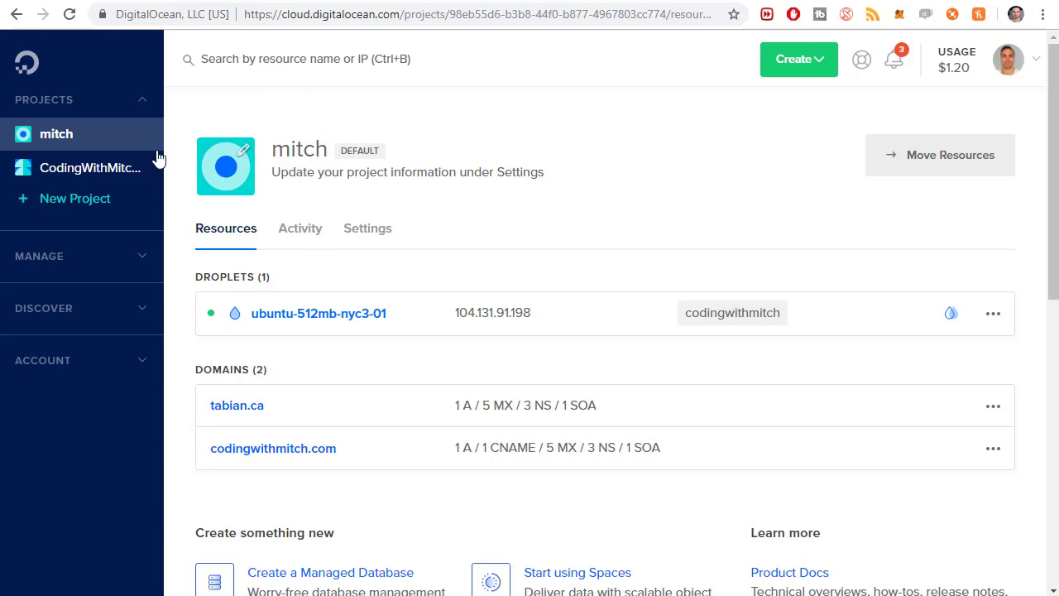
Open the CodingWithMitchBlog Course project, then start and abandon a New Project form
{"action": "left_click", "coordinate": [97, 176]}
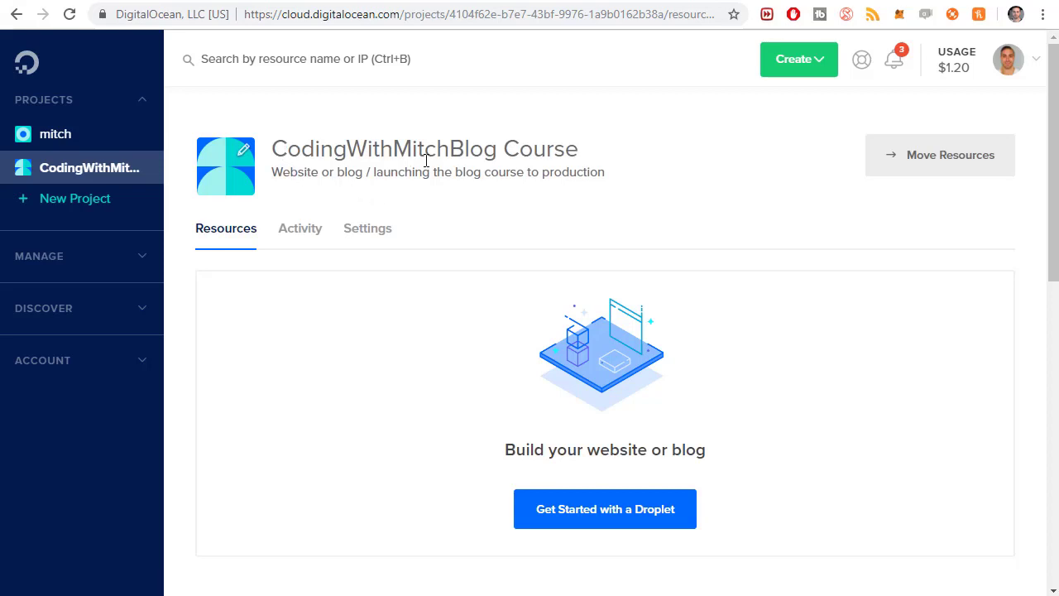
{"action": "left_click", "coordinate": [129, 207]}
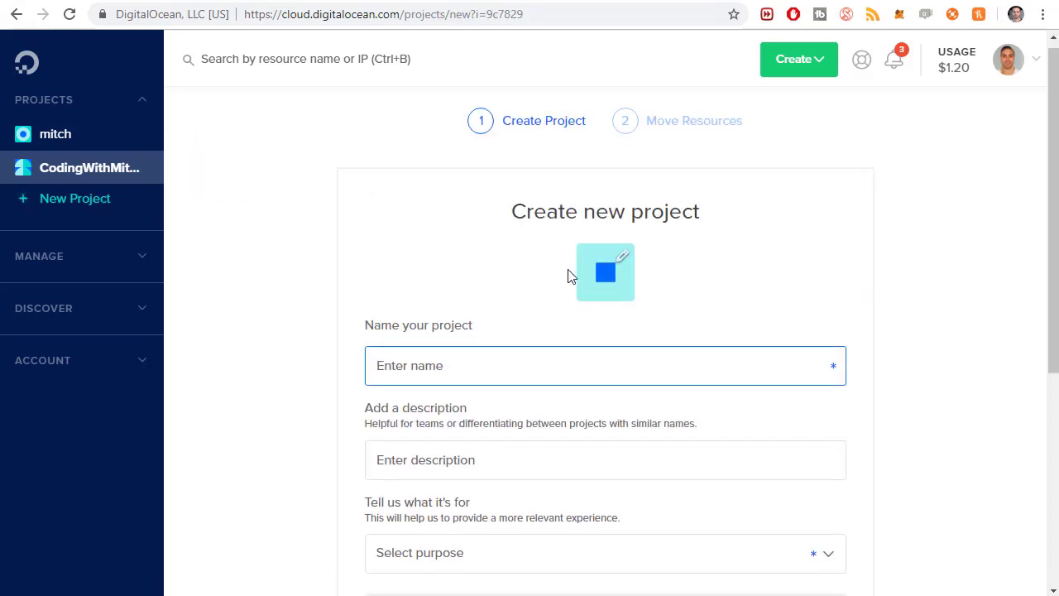
{"action": "scroll", "coordinate": [568, 276], "scroll_direction": "down", "scroll_amount": 2}
{"action": "left_click", "coordinate": [426, 303]}
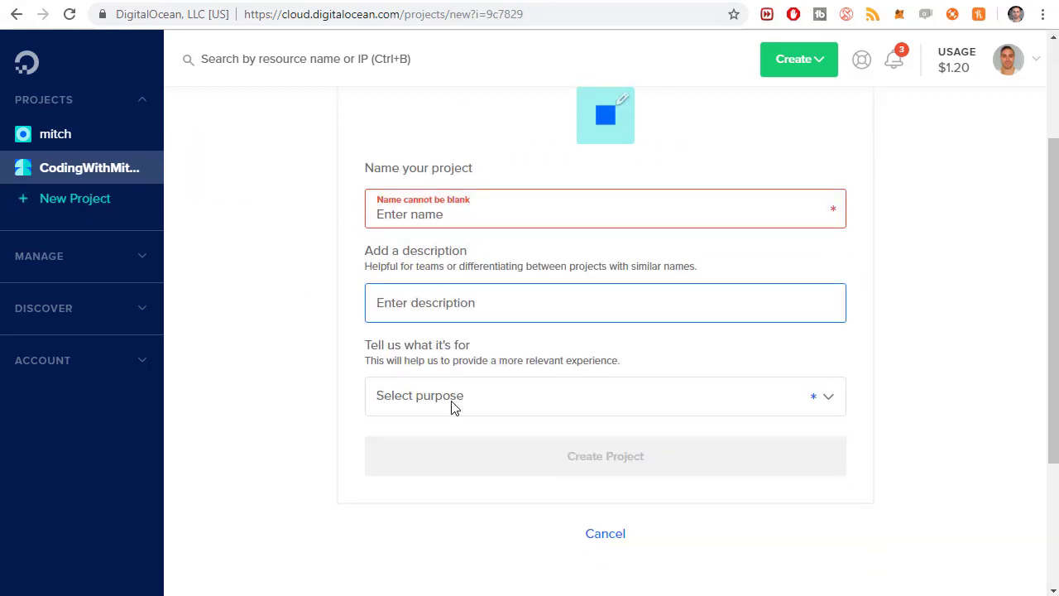
{"action": "left_click", "coordinate": [453, 402]}
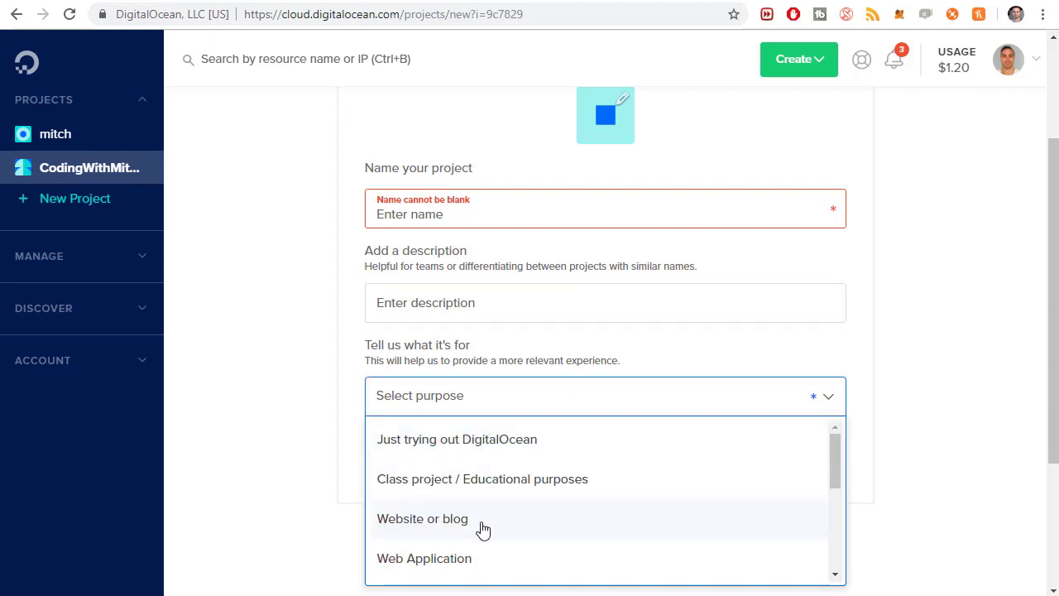
{"action": "left_click", "coordinate": [274, 356]}
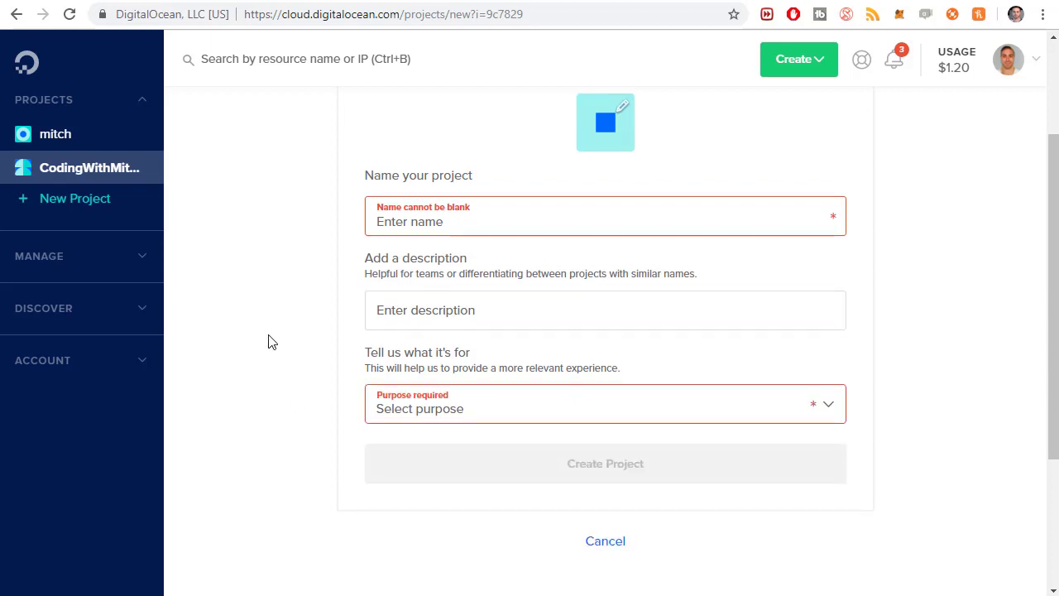
{"action": "scroll", "coordinate": [442, 444], "scroll_direction": "down", "scroll_amount": 2}
{"action": "scroll", "coordinate": [197, 353], "scroll_direction": "up", "scroll_amount": 5}
{"action": "left_click", "coordinate": [68, 168]}
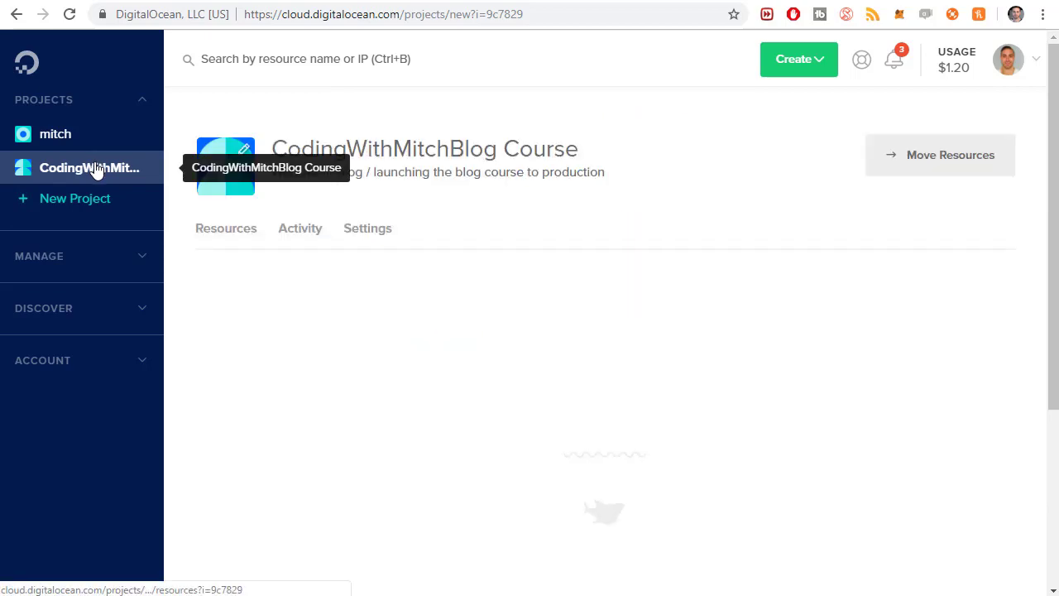
Scroll the empty project page and open the account avatar dropdown
{"action": "scroll", "coordinate": [833, 322], "scroll_direction": "down", "scroll_amount": 1}
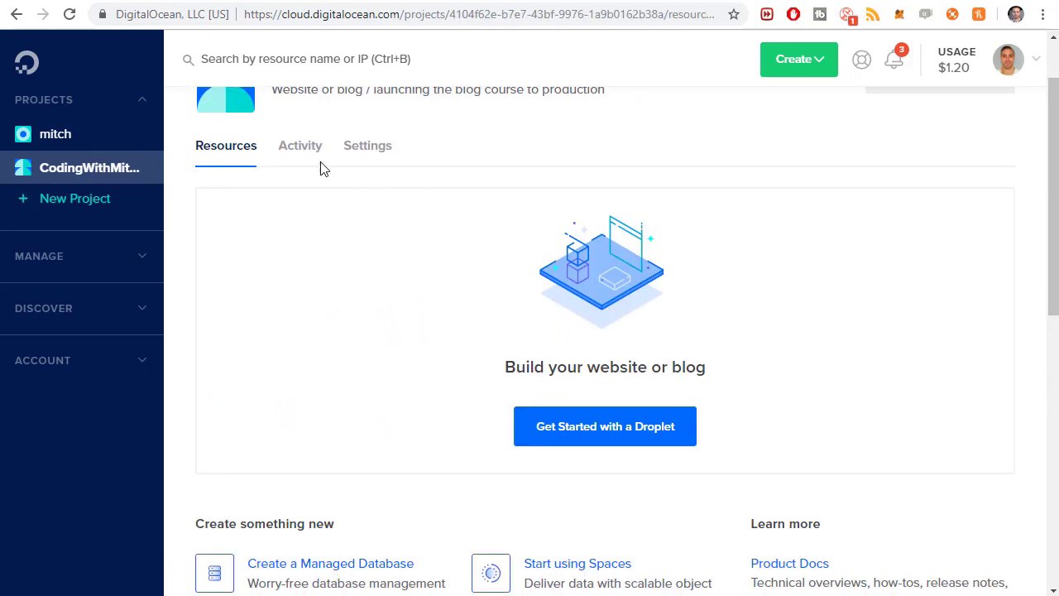
{"action": "scroll", "coordinate": [648, 365], "scroll_direction": "down", "scroll_amount": 3}
{"action": "scroll", "coordinate": [662, 372], "scroll_direction": "down", "scroll_amount": 3}
{"action": "scroll", "coordinate": [704, 390], "scroll_direction": "up", "scroll_amount": 7}
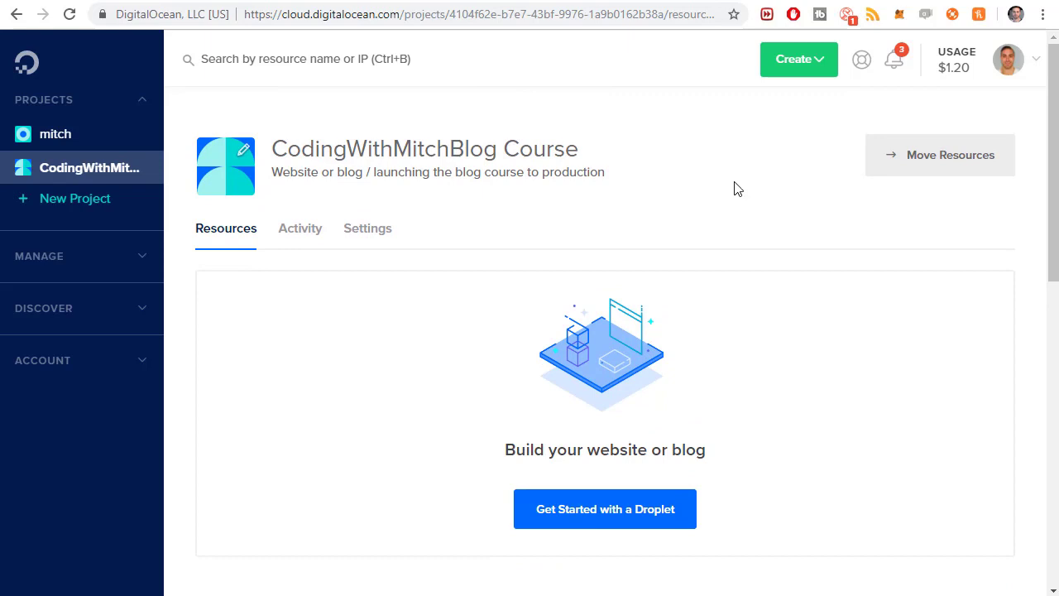
{"action": "left_click", "coordinate": [1036, 74]}
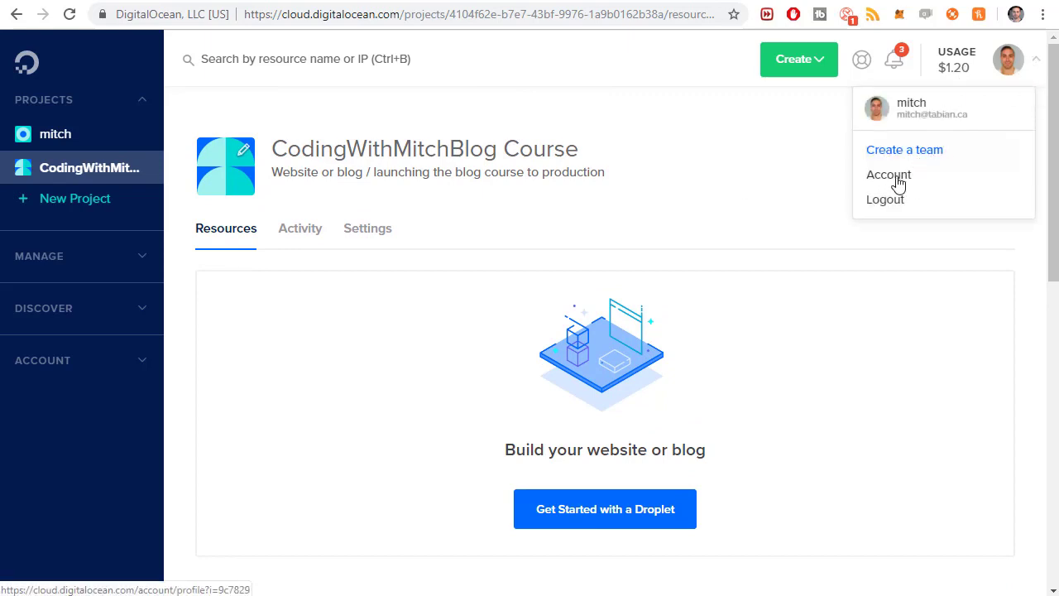
{"action": "left_click", "coordinate": [893, 179]}
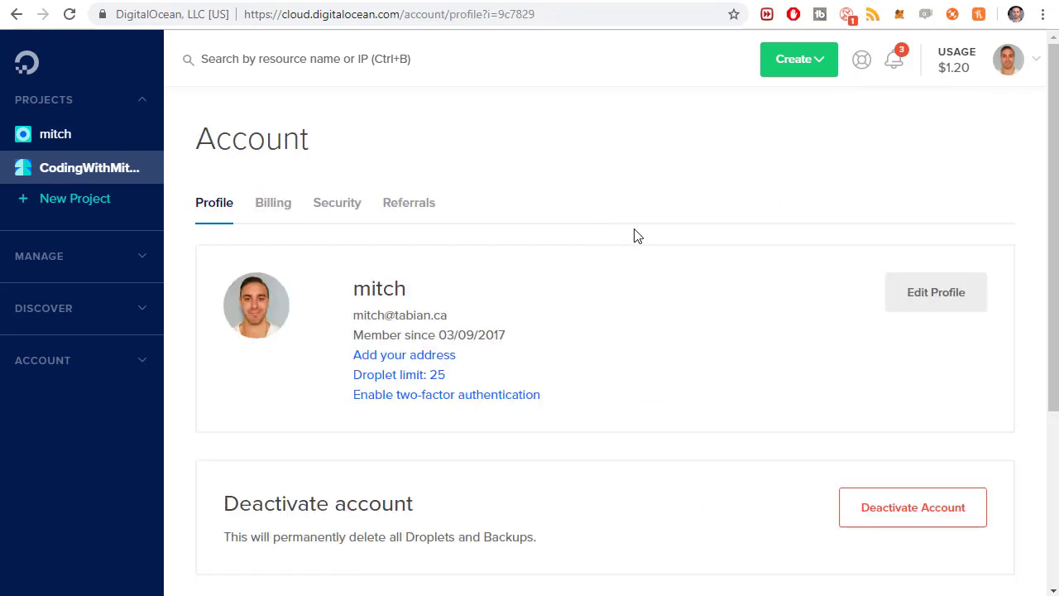
{"action": "scroll", "coordinate": [272, 140], "scroll_direction": "down", "scroll_amount": 1}
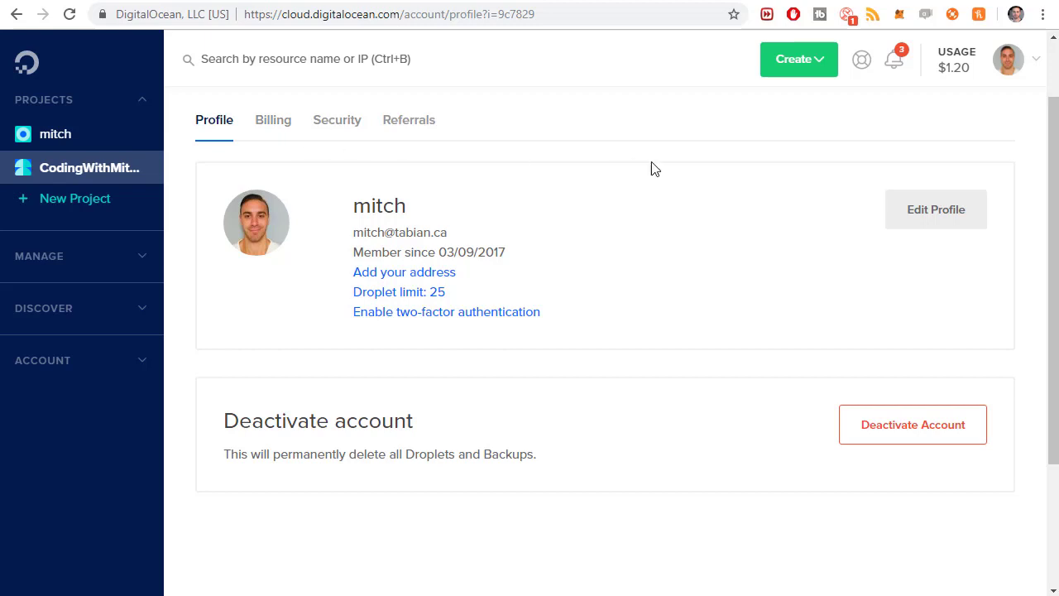
{"action": "scroll", "coordinate": [661, 180], "scroll_direction": "up", "scroll_amount": 1}
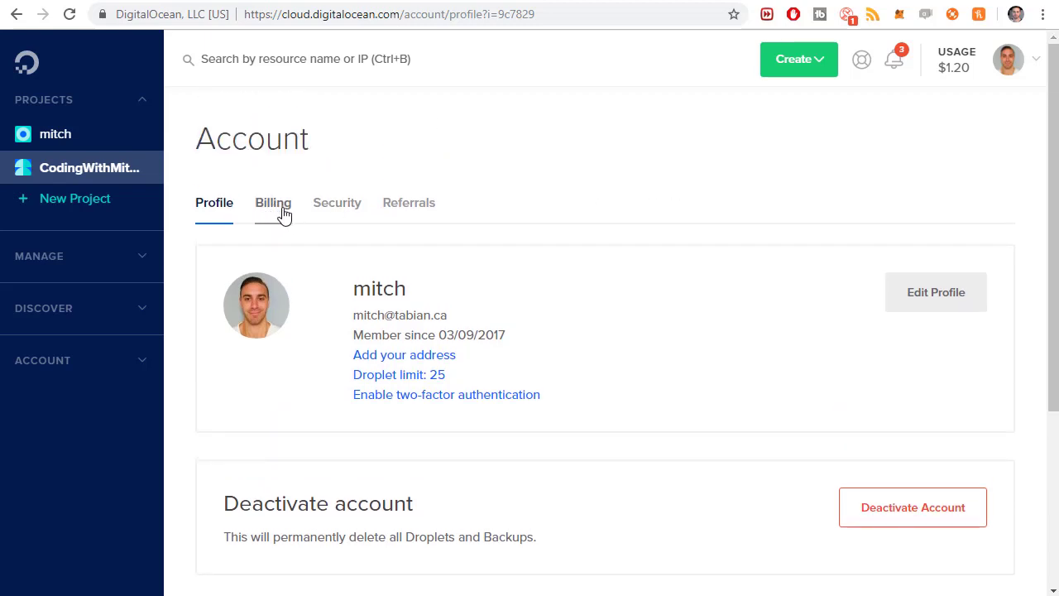
{"action": "left_click", "coordinate": [83, 163]}
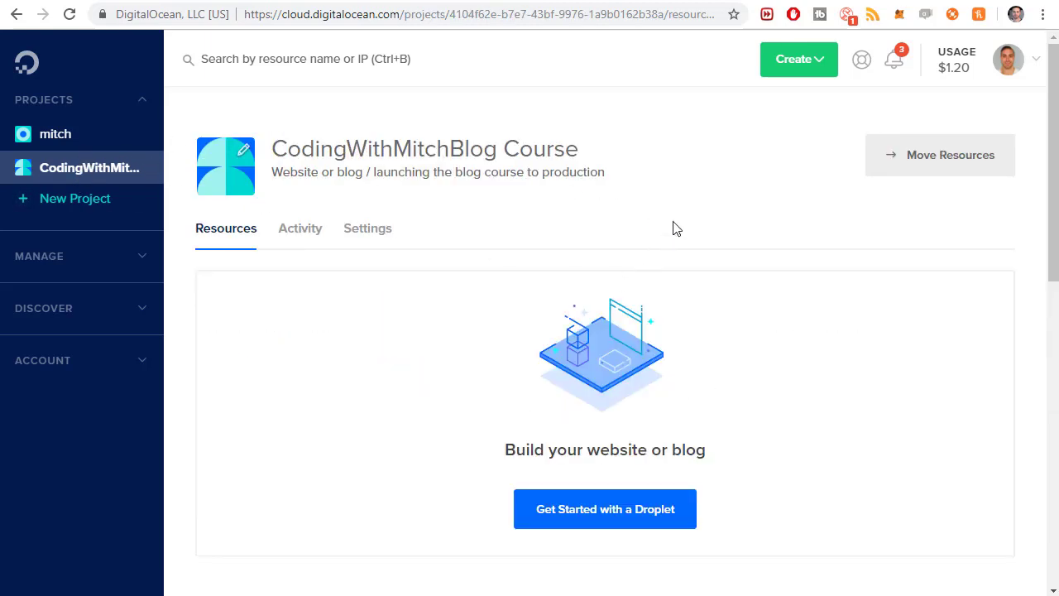
{"action": "scroll", "coordinate": [695, 187], "scroll_direction": "down", "scroll_amount": 2}
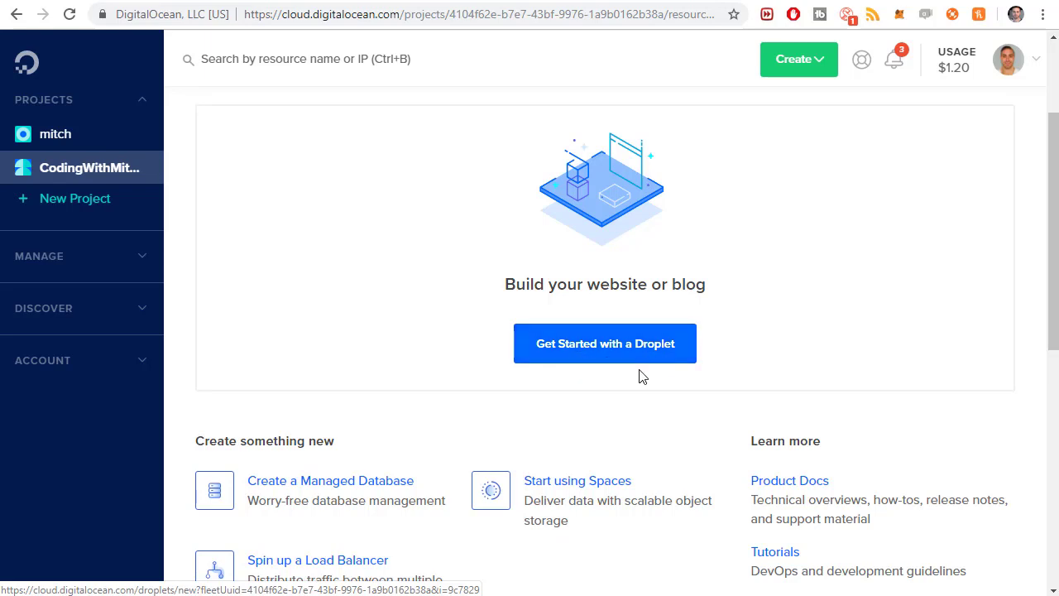
Choose Droplets from the Create menu to reach the Create Droplets page
{"action": "left_click", "coordinate": [822, 68]}
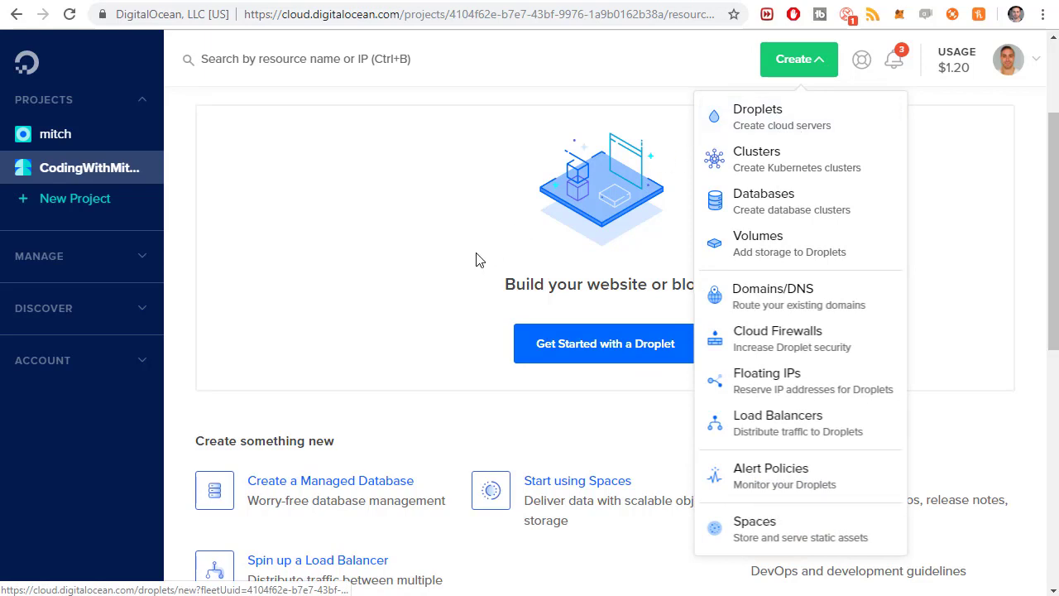
{"action": "left_click", "coordinate": [604, 363]}
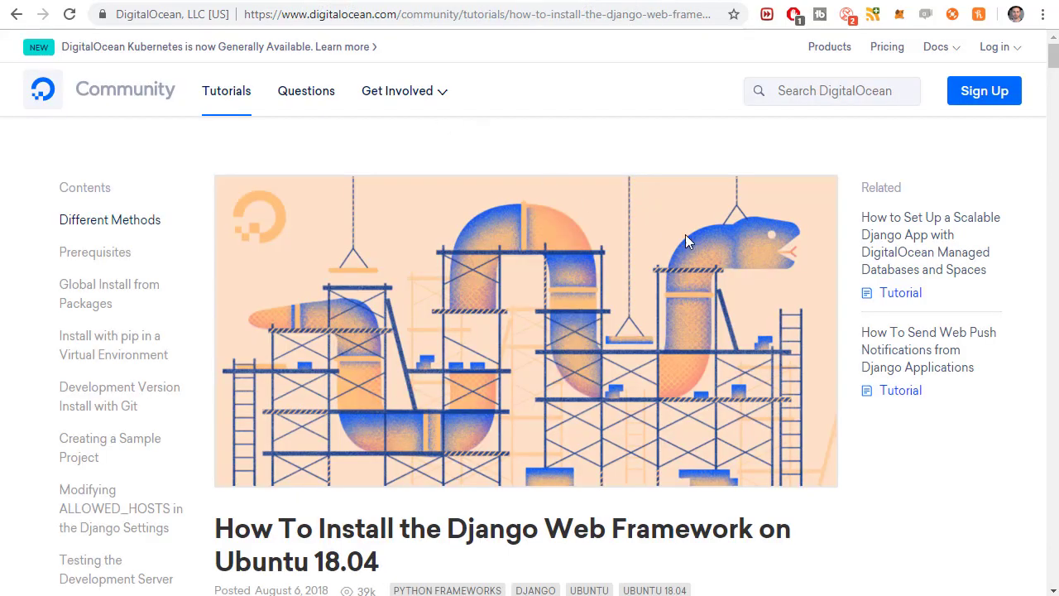
{"action": "scroll", "coordinate": [685, 235], "scroll_direction": "down", "scroll_amount": 2}
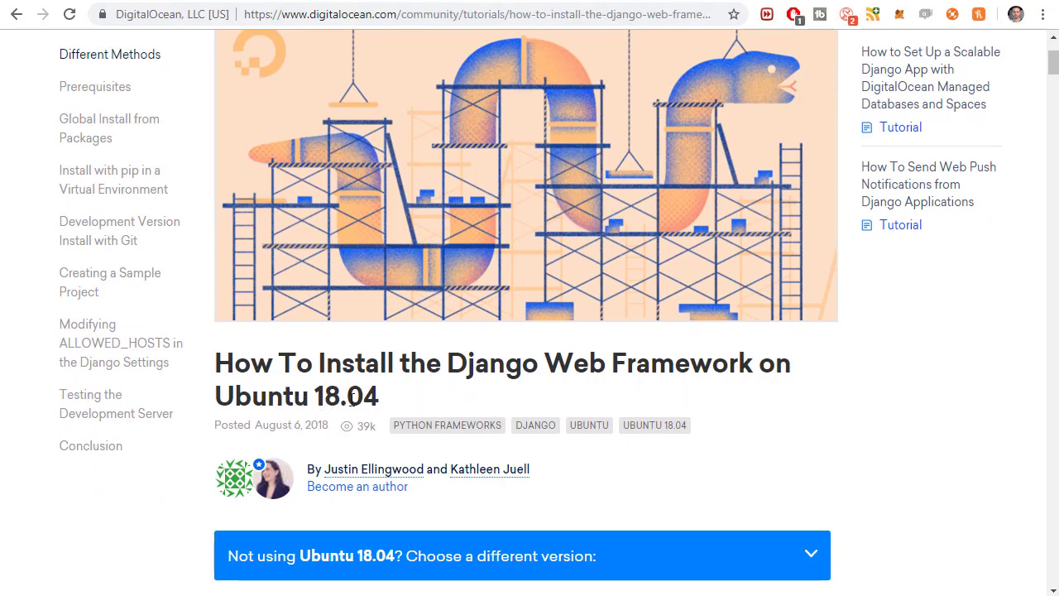
Highlight the django-web-framework-on-ubuntu-18-04 part of the tutorial's web address
{"action": "scroll", "coordinate": [653, 406], "scroll_direction": "down", "scroll_amount": 3}
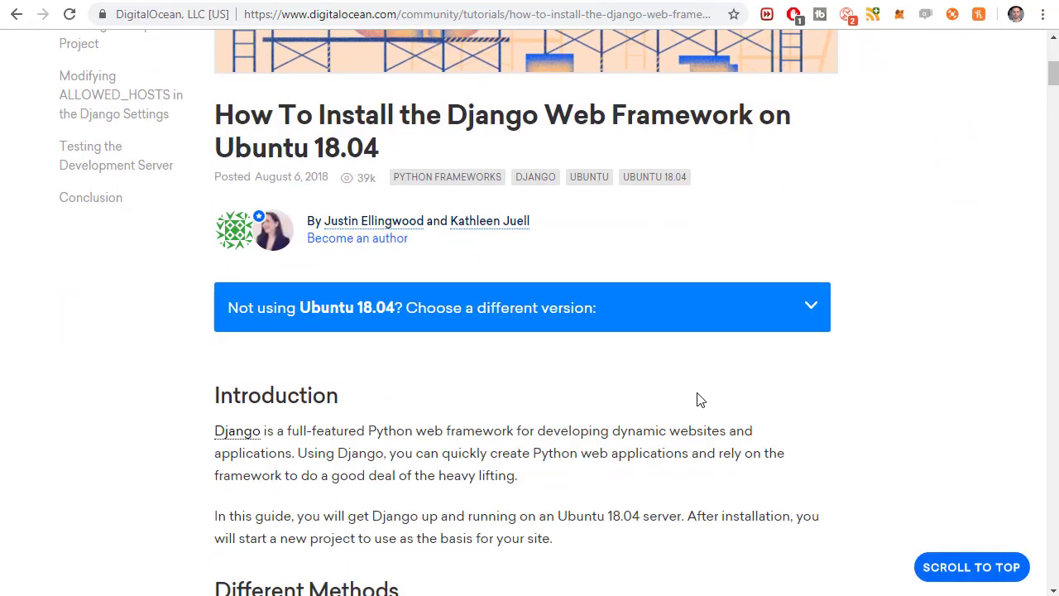
{"action": "scroll", "coordinate": [695, 400], "scroll_direction": "down", "scroll_amount": 5}
{"action": "scroll", "coordinate": [695, 401], "scroll_direction": "up", "scroll_amount": 10}
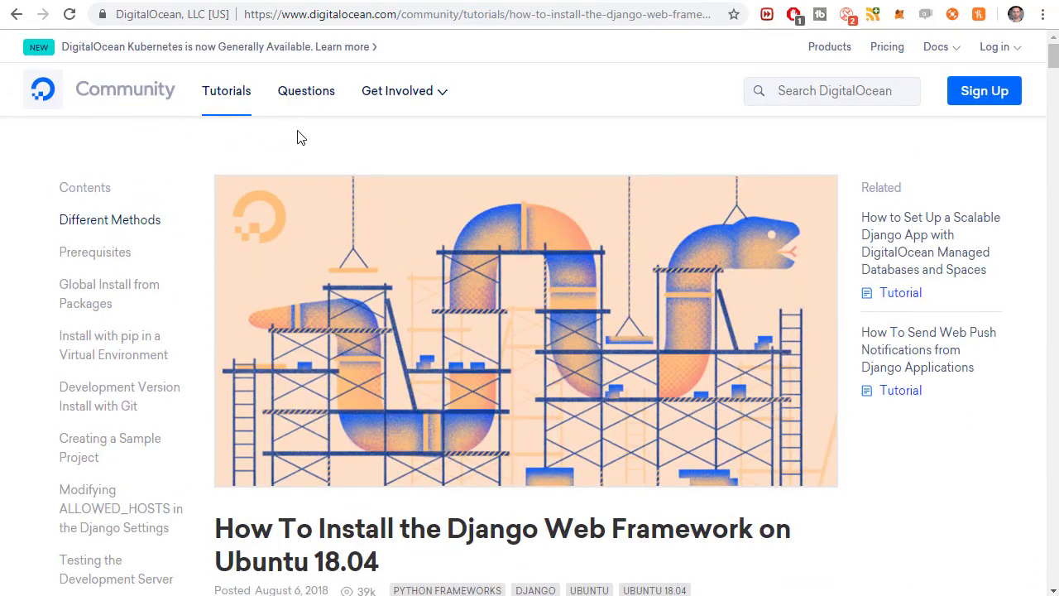
{"action": "left_click", "coordinate": [568, 14]}
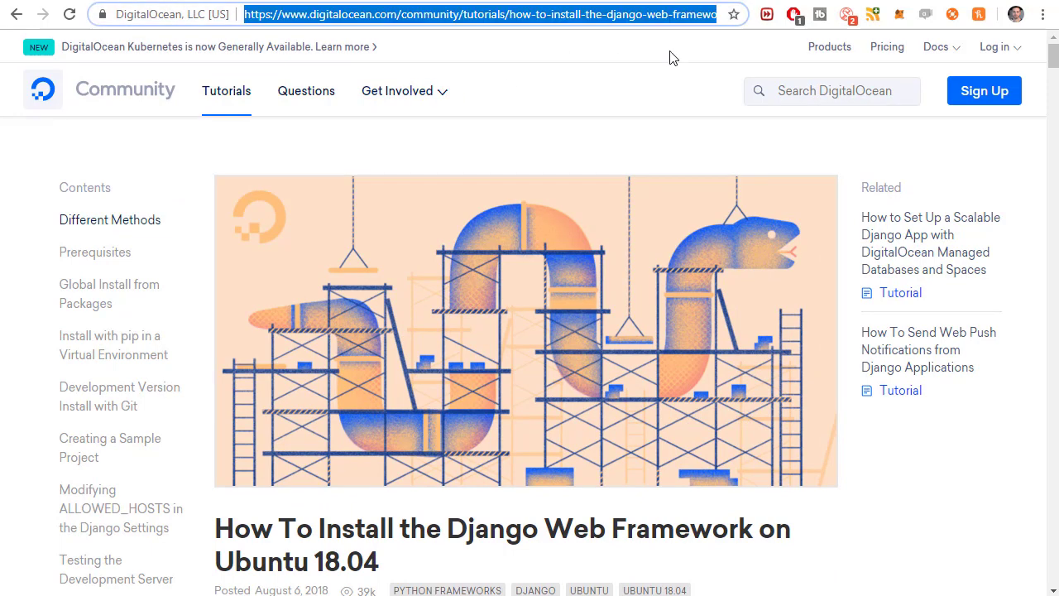
{"action": "left_click", "coordinate": [631, 17]}
{"action": "left_click_drag", "start_coordinate": [609, 17], "coordinate": [928, 40]}
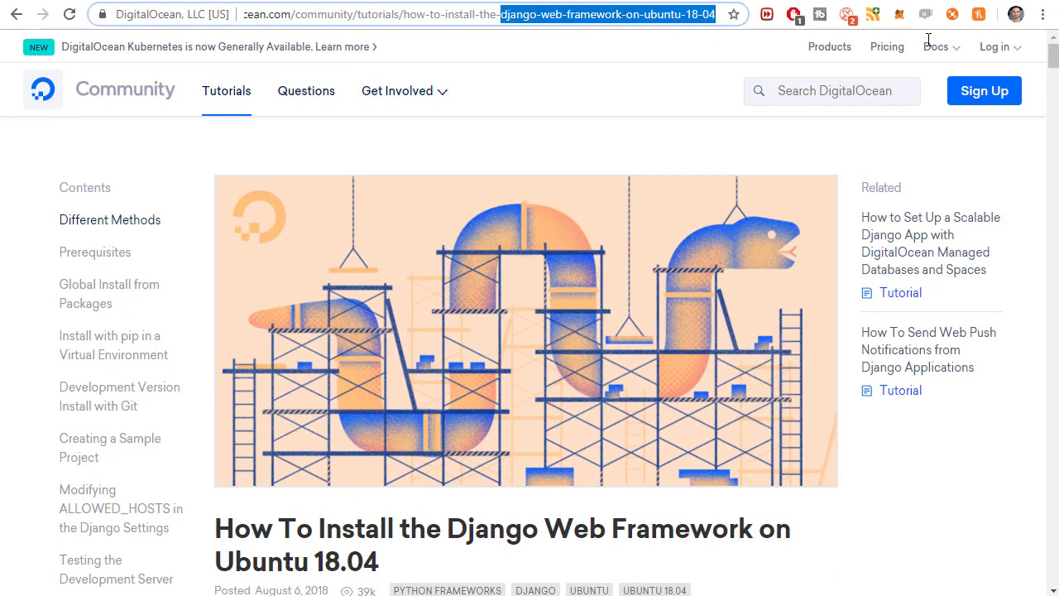
{"action": "left_click", "coordinate": [557, 28]}
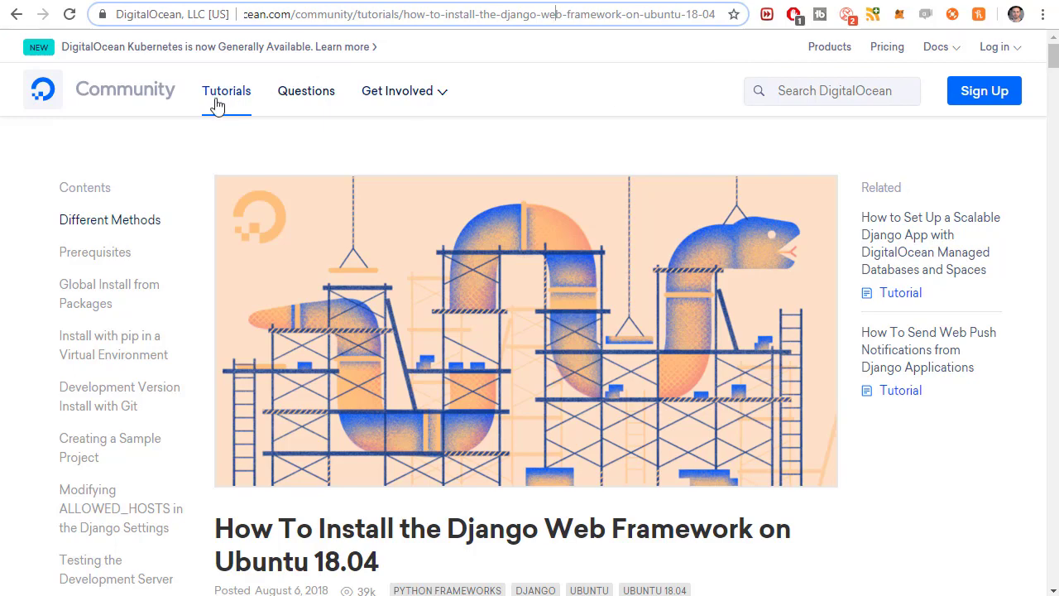
Highlight the tutorial's title, then return to the Create Droplets tab
{"action": "left_click", "coordinate": [792, 99]}
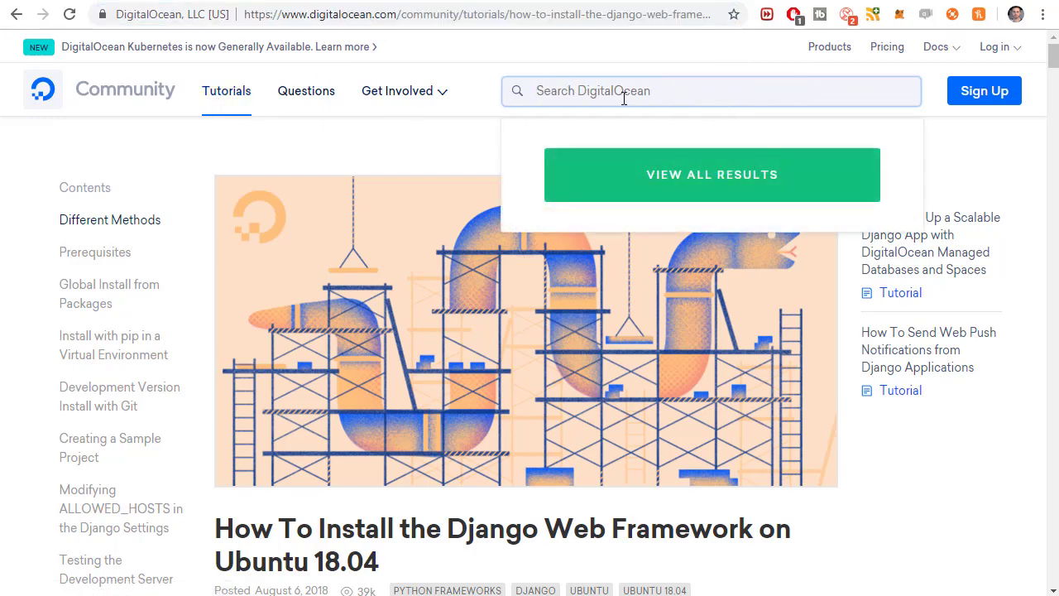
{"action": "left_click", "coordinate": [439, 133]}
{"action": "scroll", "coordinate": [438, 132], "scroll_direction": "down", "scroll_amount": 4}
{"action": "left_click_drag", "start_coordinate": [379, 228], "coordinate": [288, 219]}
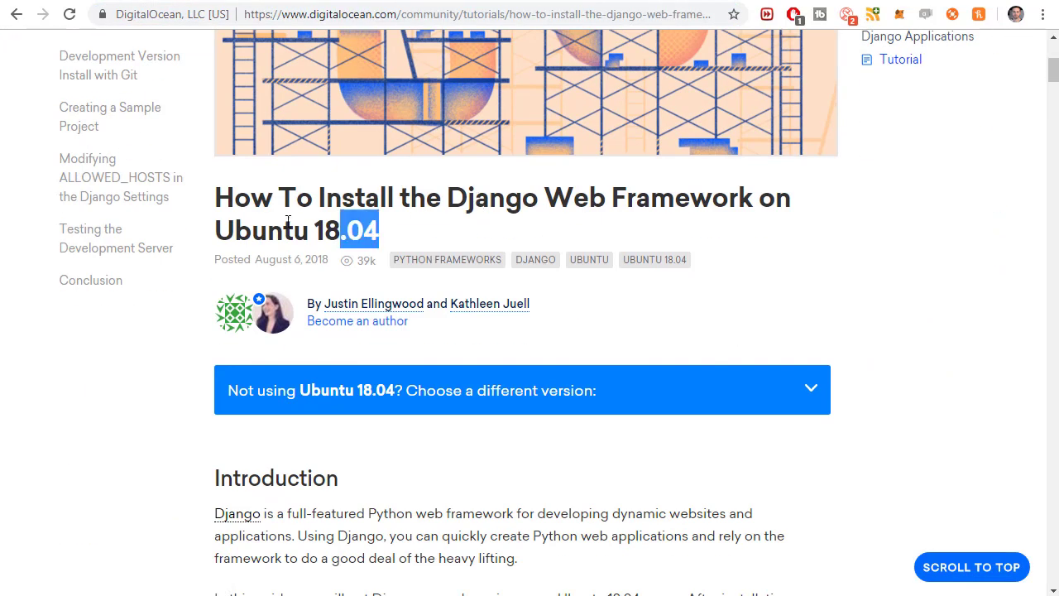
{"action": "triple_click", "coordinate": [287, 219]}
{"action": "left_click", "coordinate": [460, 228]}
{"action": "scroll", "coordinate": [470, 239], "scroll_direction": "up", "scroll_amount": 4}
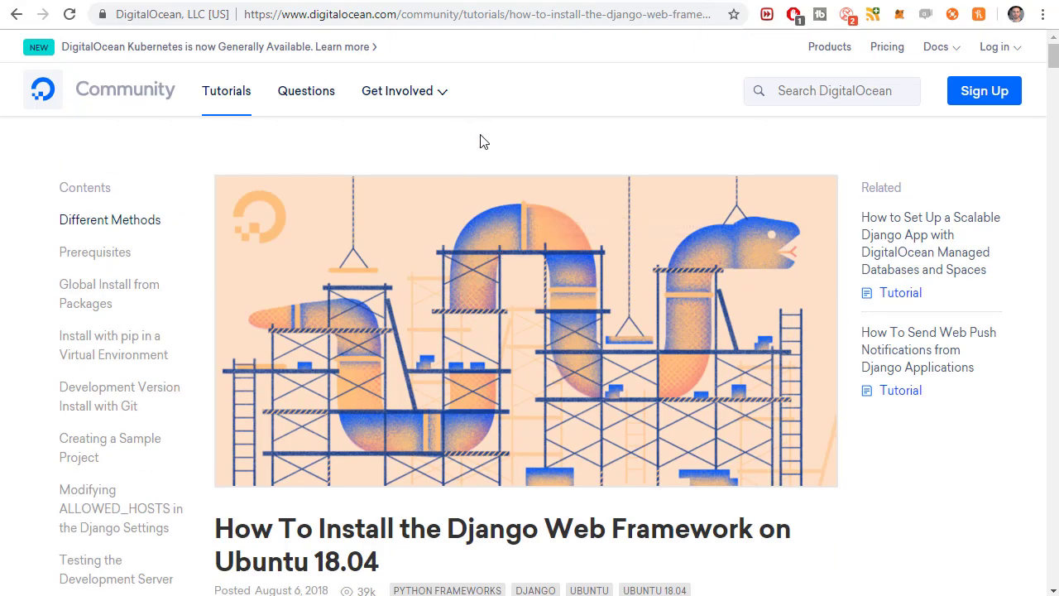
{"action": "left_click", "coordinate": [120, 2]}
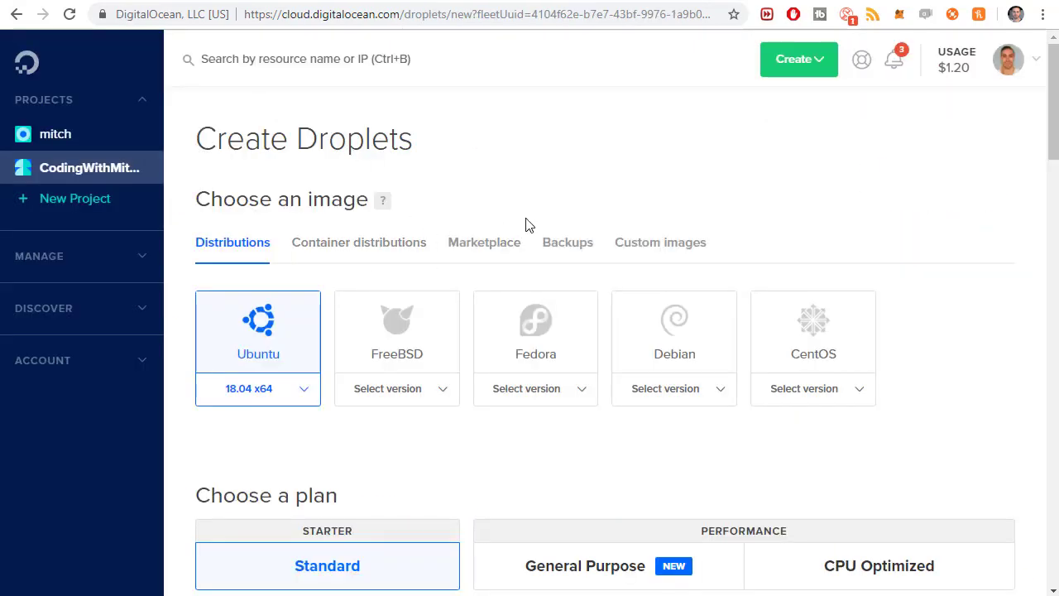
Pick the $5/mo Standard plan with 1 GB memory, 1 CPU and 25 GB disk
{"action": "scroll", "coordinate": [480, 203], "scroll_direction": "down", "scroll_amount": 1}
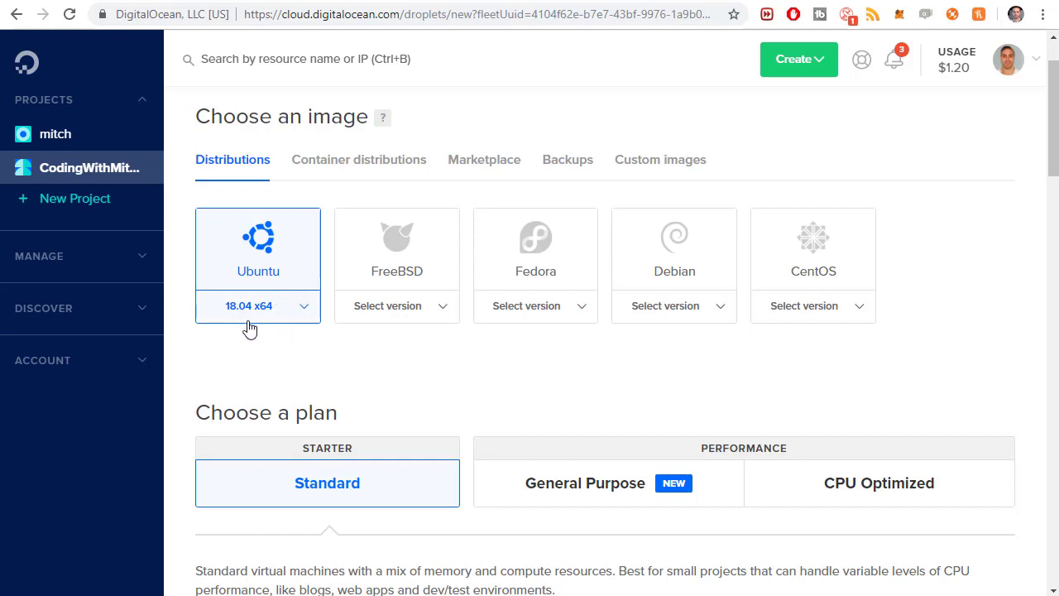
{"action": "scroll", "coordinate": [248, 326], "scroll_direction": "down", "scroll_amount": 2}
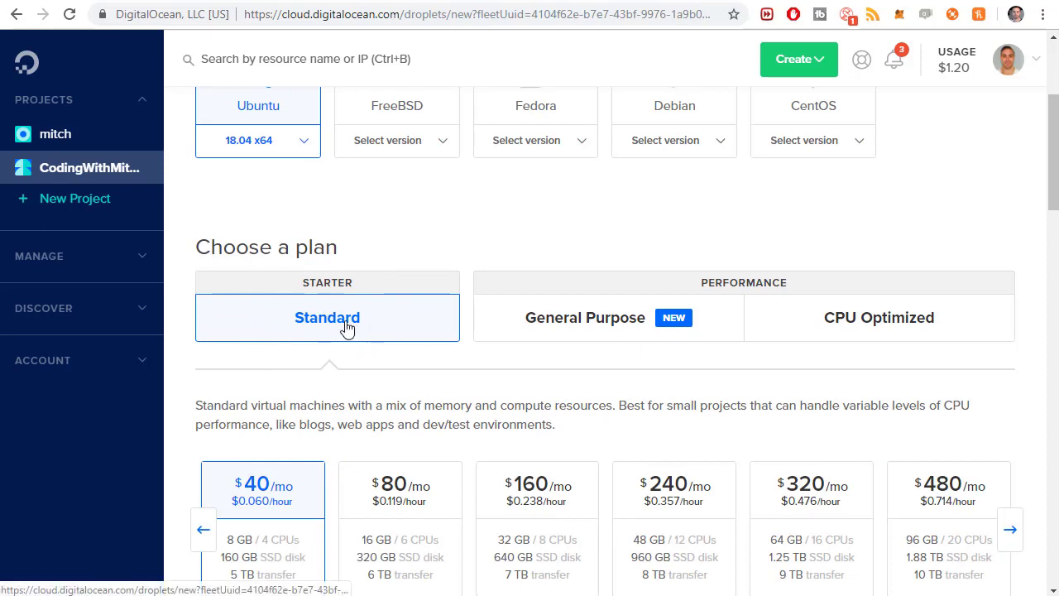
{"action": "scroll", "coordinate": [347, 329], "scroll_direction": "down", "scroll_amount": 2}
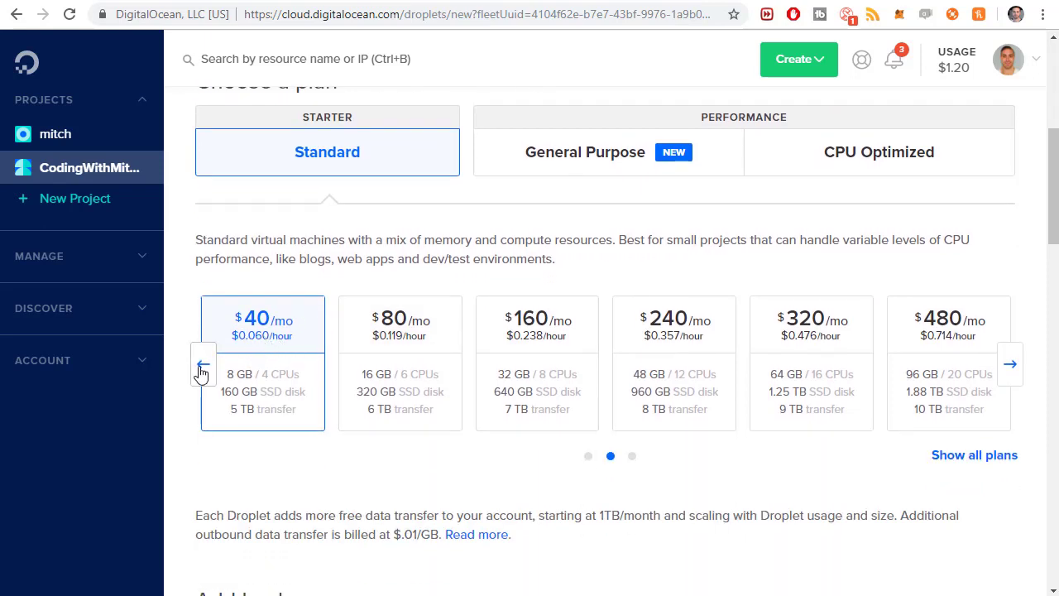
{"action": "left_click", "coordinate": [202, 366]}
{"action": "left_click", "coordinate": [270, 341]}
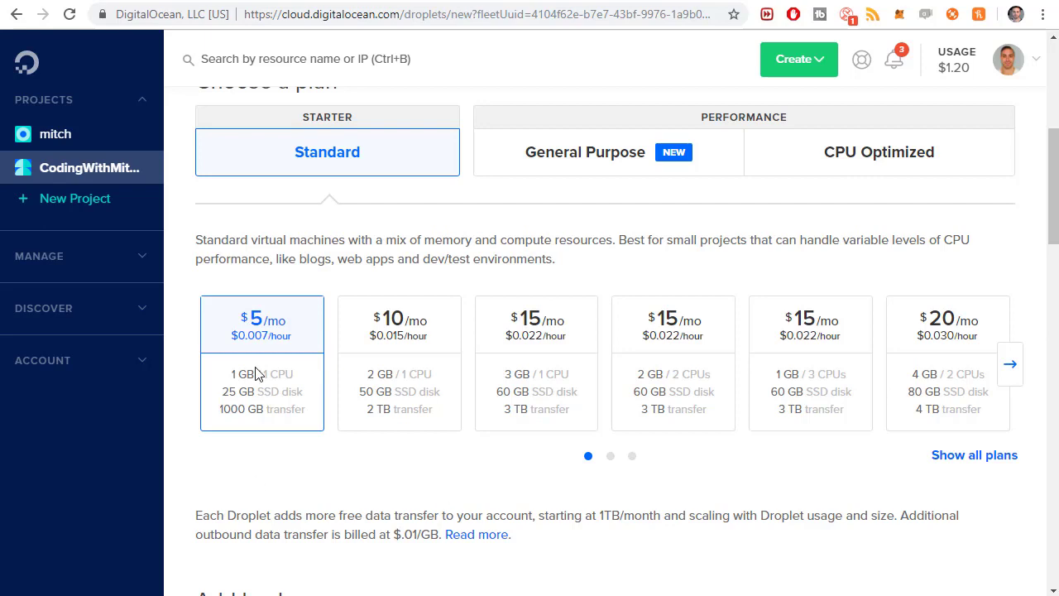
{"action": "scroll", "coordinate": [408, 409], "scroll_direction": "down", "scroll_amount": 2}
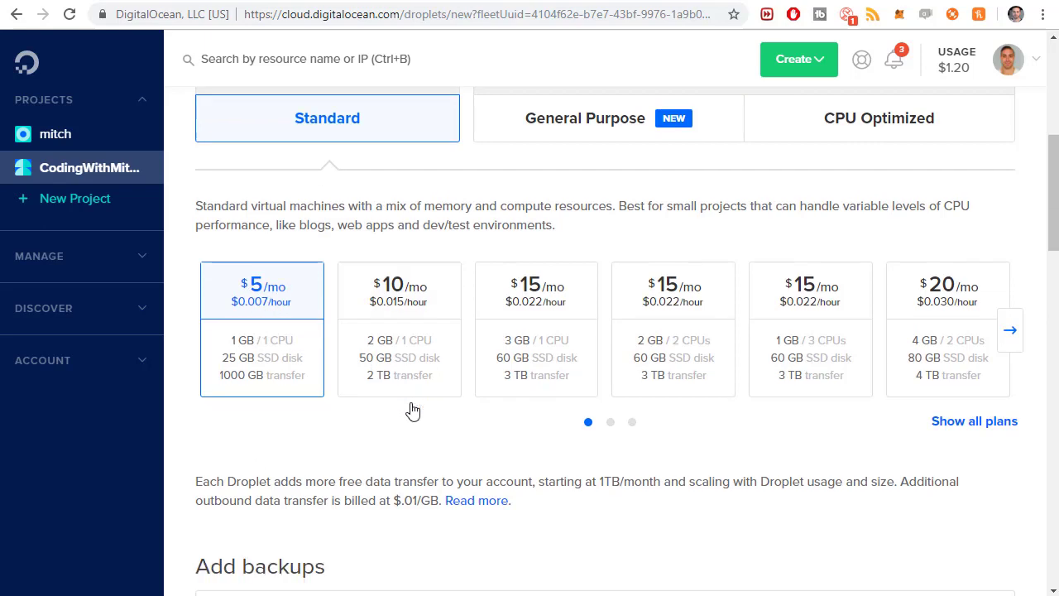
{"action": "scroll", "coordinate": [591, 335], "scroll_direction": "down", "scroll_amount": 1}
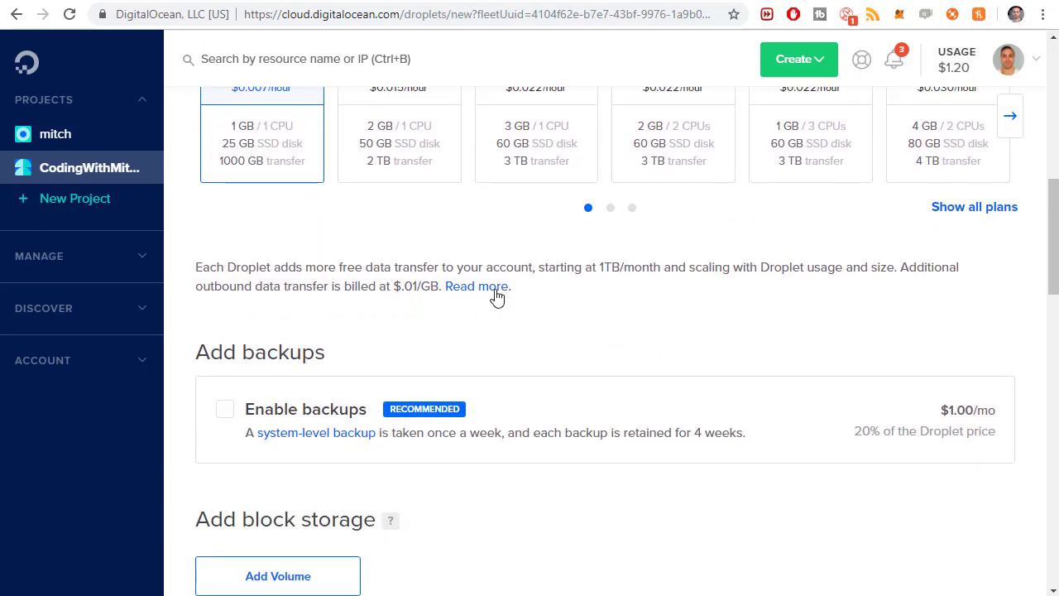
{"action": "scroll", "coordinate": [496, 298], "scroll_direction": "down", "scroll_amount": 1}
Enable $1.00/mo weekly backups and choose the New York 1 datacenter
{"action": "left_click", "coordinate": [269, 329]}
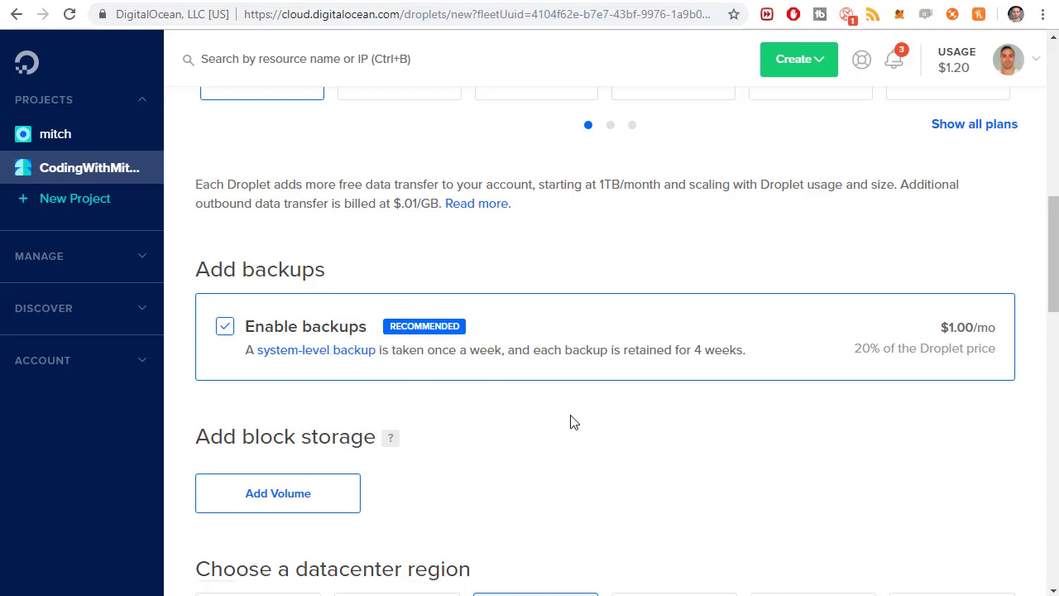
{"action": "scroll", "coordinate": [571, 414], "scroll_direction": "down", "scroll_amount": 2}
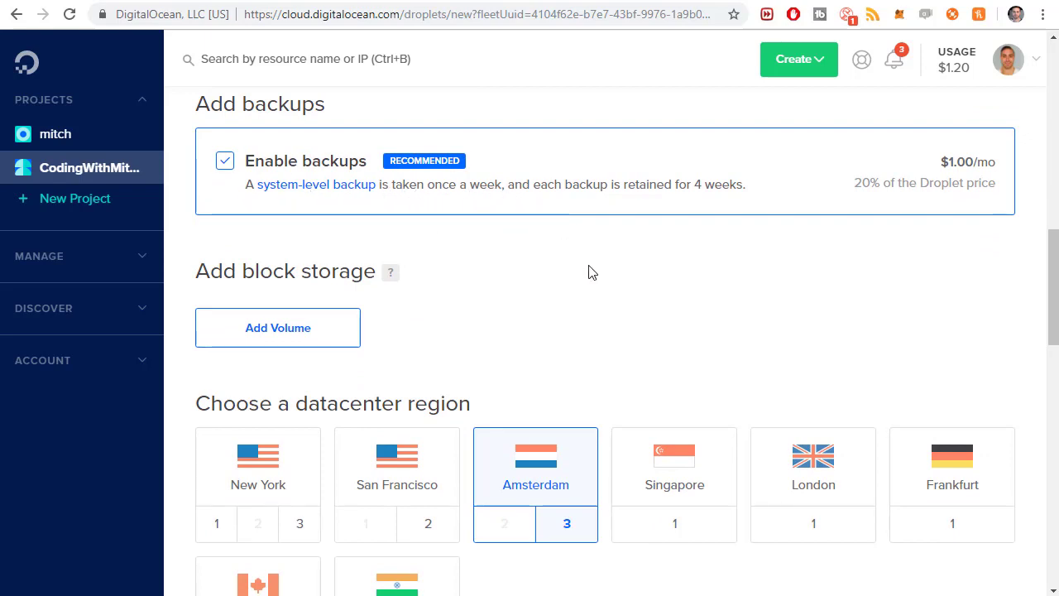
{"action": "scroll", "coordinate": [530, 282], "scroll_direction": "down", "scroll_amount": 2}
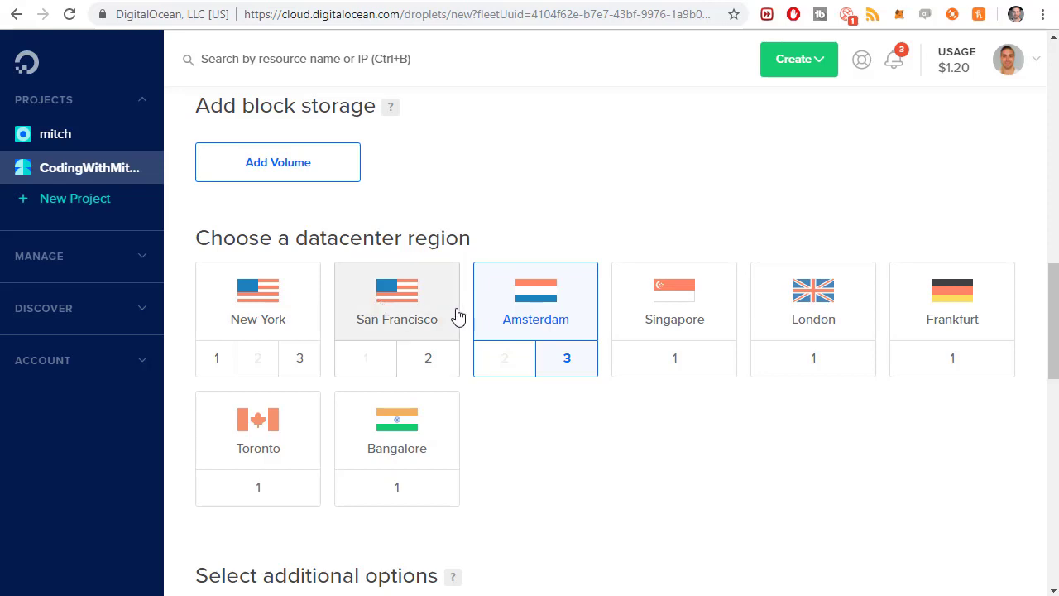
{"action": "left_click", "coordinate": [277, 322]}
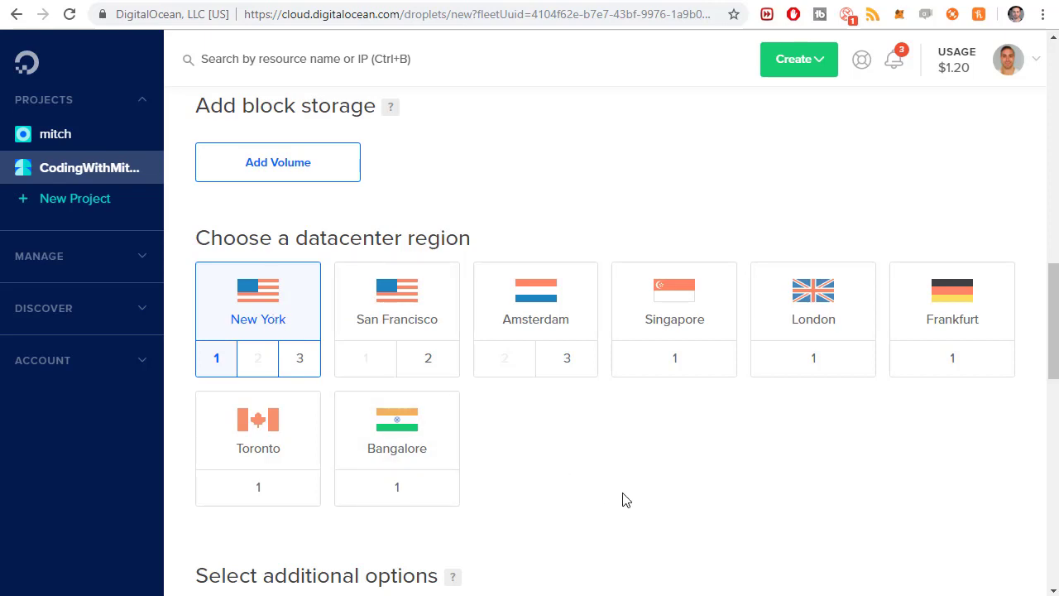
Review the droplet form, keeping the hostname ubuntu-s-1vcpu-1gb-nyc1-01 unchanged
{"action": "scroll", "coordinate": [622, 497], "scroll_direction": "down", "scroll_amount": 1}
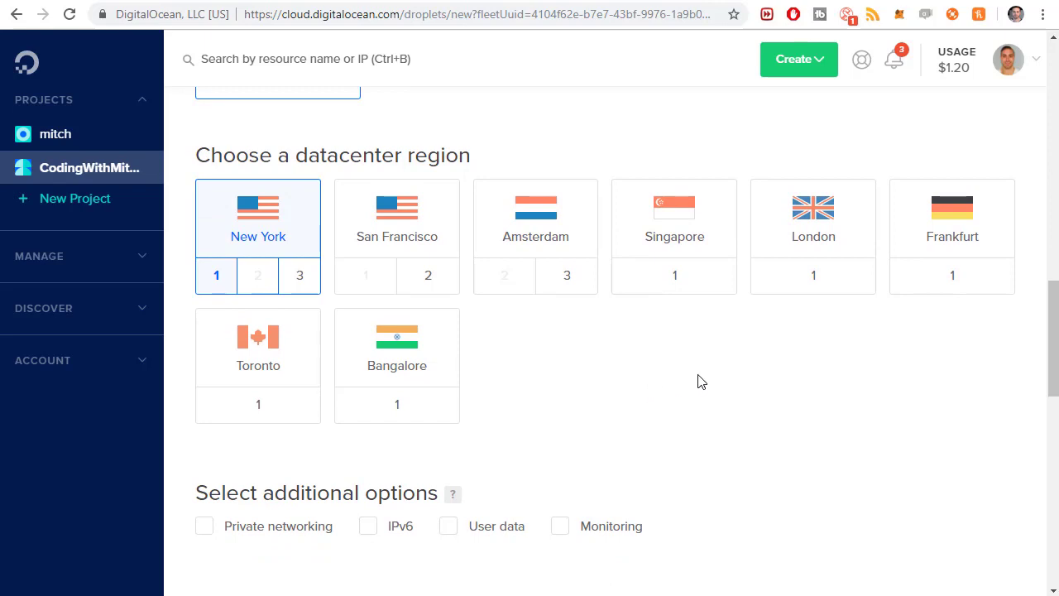
{"action": "scroll", "coordinate": [681, 365], "scroll_direction": "down", "scroll_amount": 3}
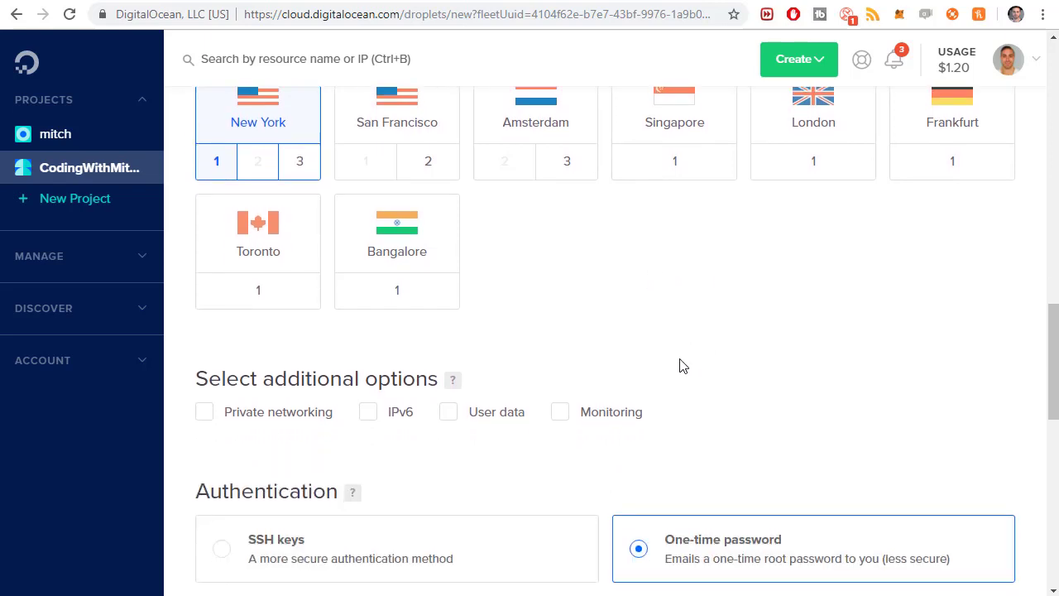
{"action": "scroll", "coordinate": [590, 260], "scroll_direction": "up", "scroll_amount": 3}
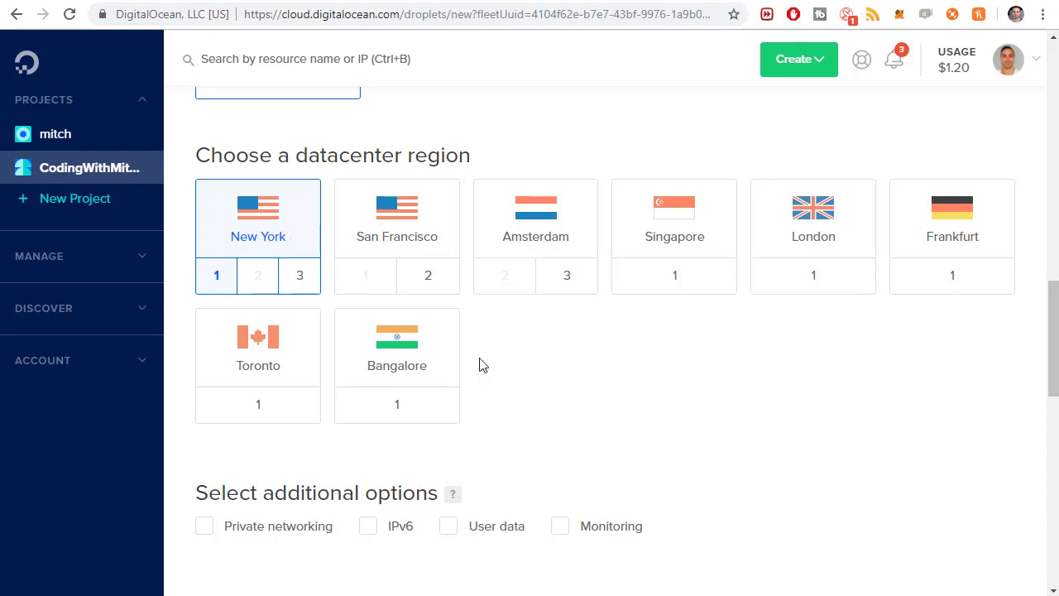
{"action": "scroll", "coordinate": [622, 355], "scroll_direction": "down", "scroll_amount": 3}
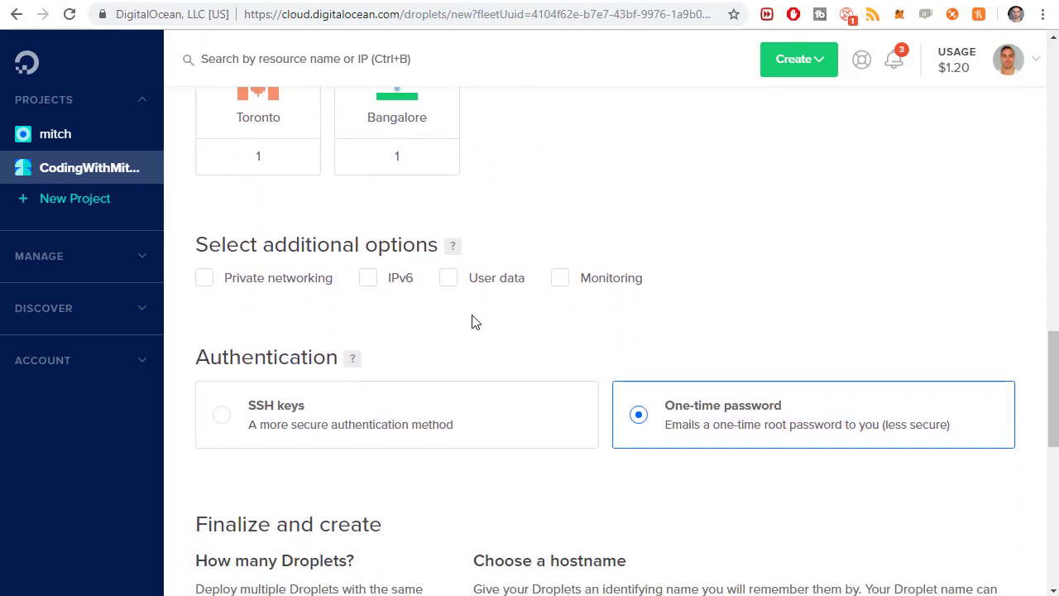
{"action": "scroll", "coordinate": [655, 298], "scroll_direction": "down", "scroll_amount": 1}
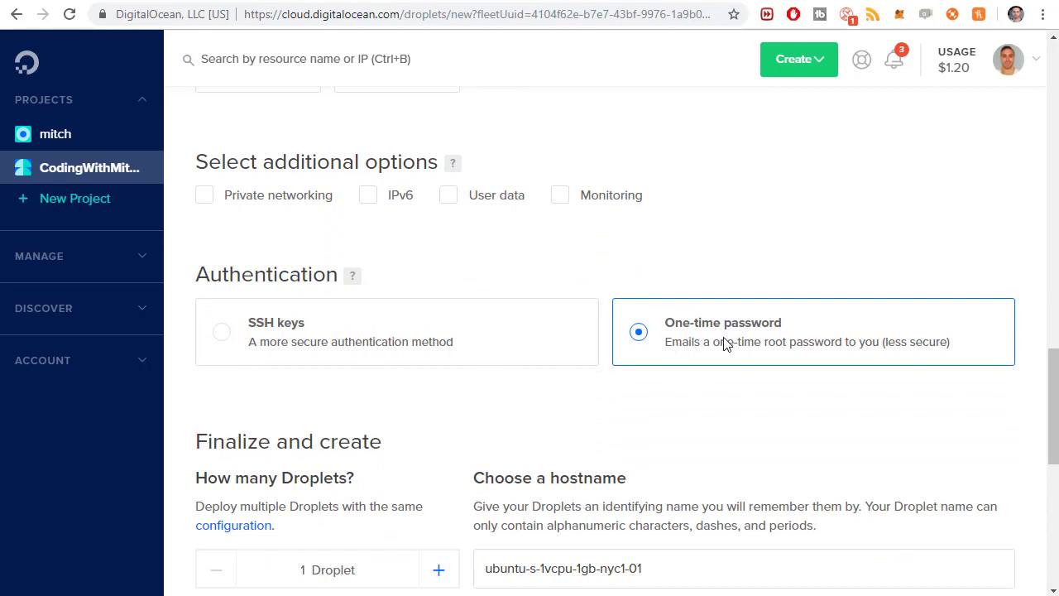
{"action": "scroll", "coordinate": [745, 319], "scroll_direction": "down", "scroll_amount": 1}
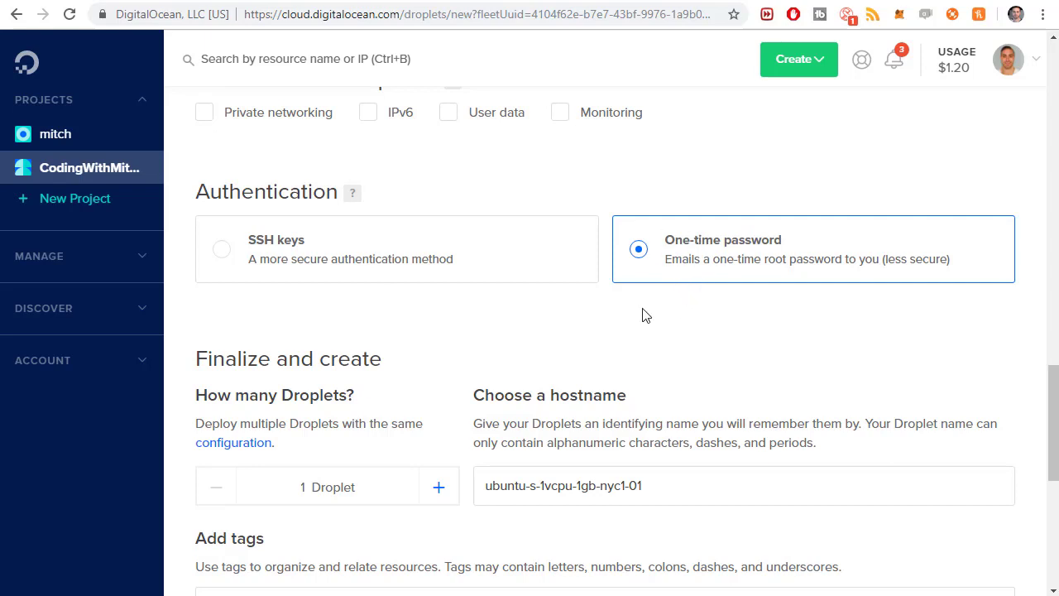
{"action": "scroll", "coordinate": [634, 311], "scroll_direction": "down", "scroll_amount": 1}
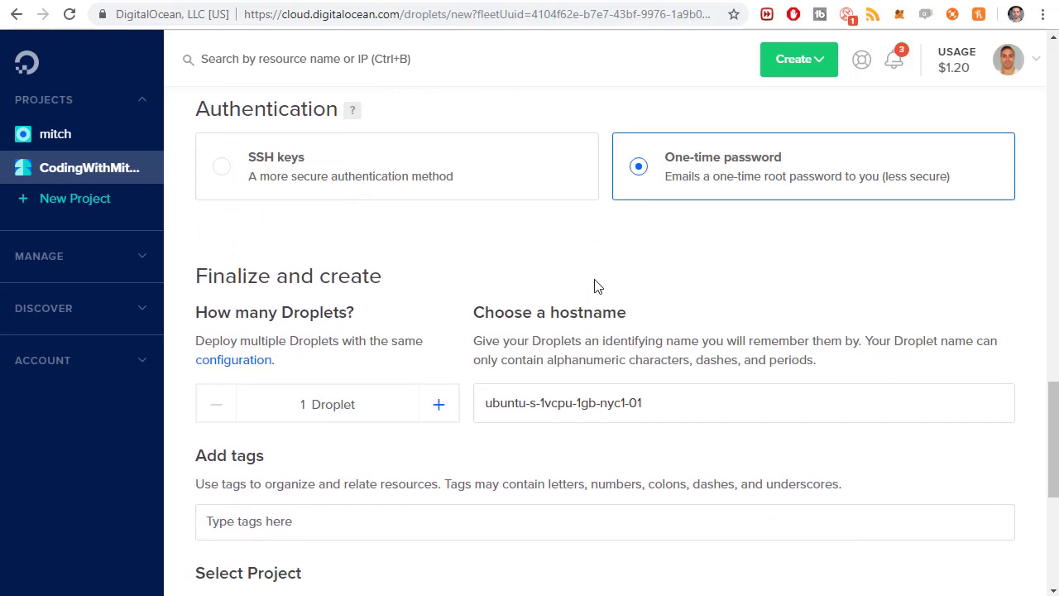
{"action": "scroll", "coordinate": [579, 289], "scroll_direction": "down", "scroll_amount": 1}
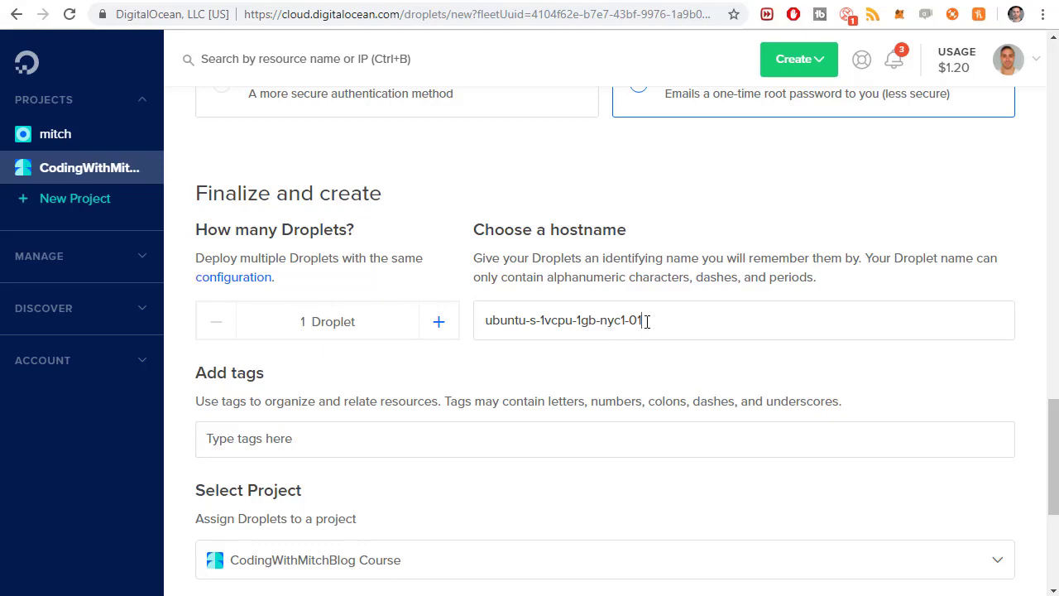
{"action": "left_click_drag", "start_coordinate": [647, 321], "coordinate": [485, 350]}
{"action": "left_click_drag", "start_coordinate": [542, 333], "coordinate": [657, 328]}
{"action": "left_click", "coordinate": [646, 365]}
Add then remove a codingwithmitch tag, and create the droplet
{"action": "scroll", "coordinate": [646, 364], "scroll_direction": "down", "scroll_amount": 1}
{"action": "scroll", "coordinate": [296, 300], "scroll_direction": "down", "scroll_amount": 1}
{"action": "left_click", "coordinate": [299, 278]}
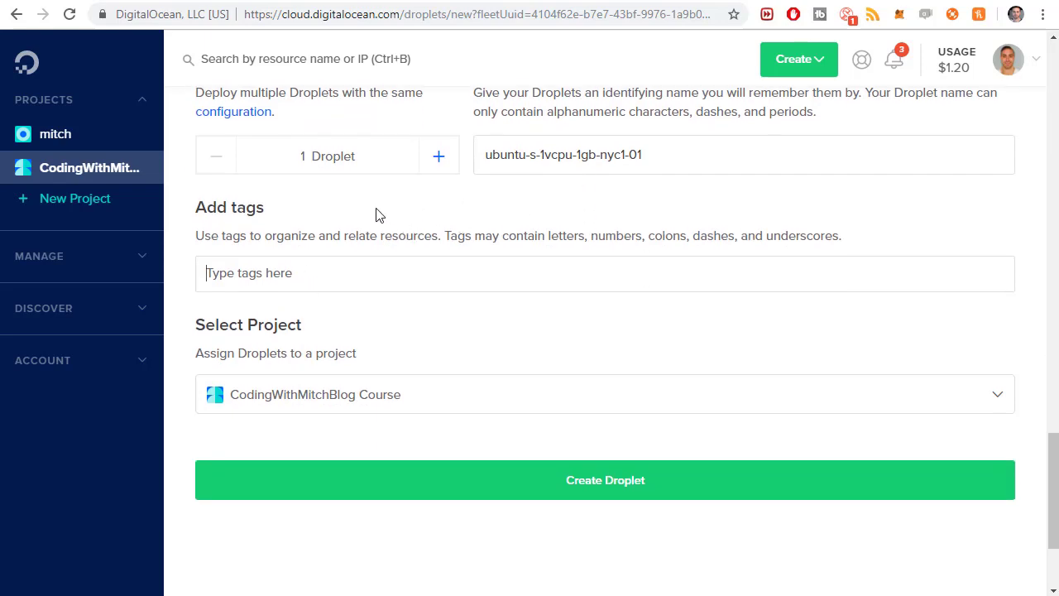
{"action": "type", "text": "codingwithmi"}
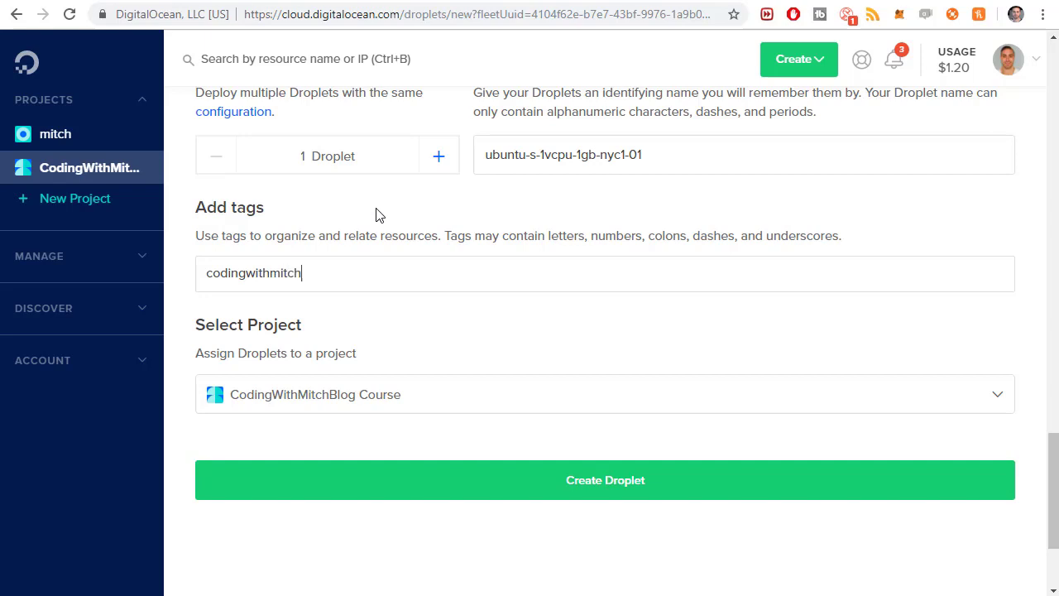
{"action": "type", "text": "tch"}
{"action": "key", "text": "Return"}
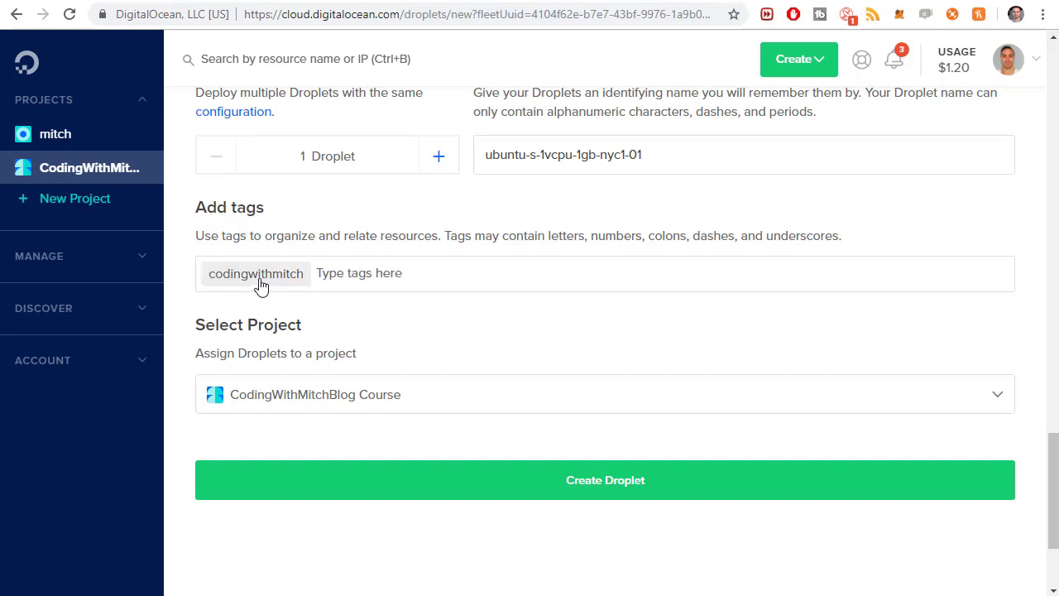
{"action": "key", "text": "BackSpace"}
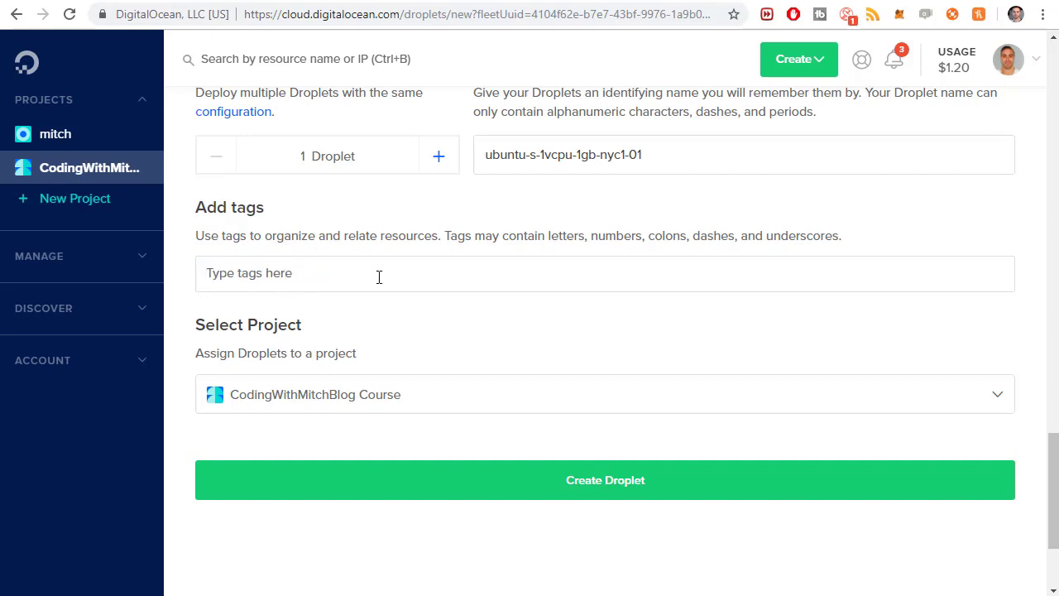
{"action": "scroll", "coordinate": [314, 327], "scroll_direction": "down", "scroll_amount": 1}
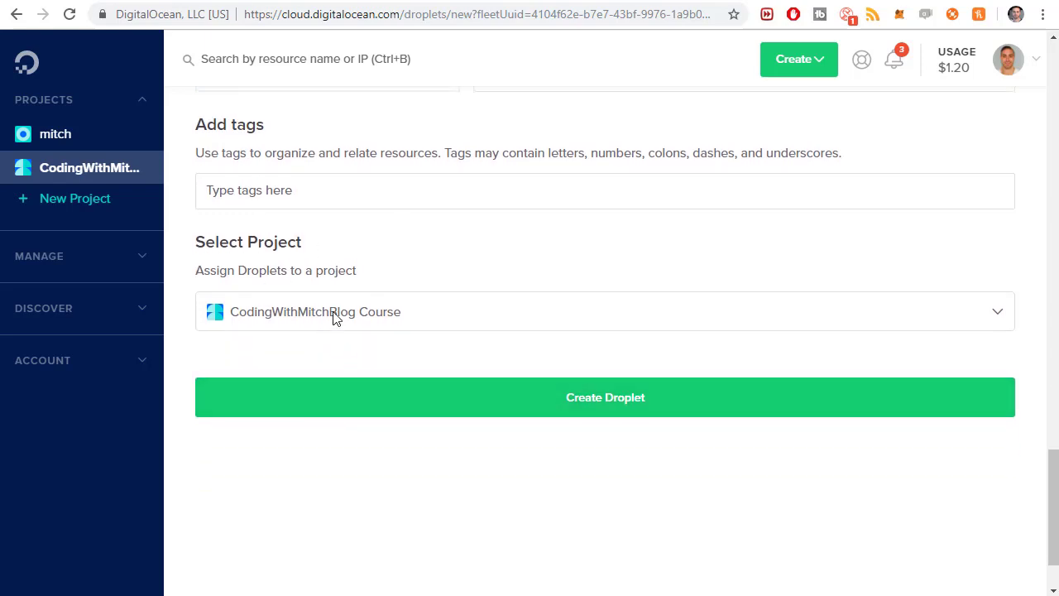
{"action": "left_click", "coordinate": [624, 404]}
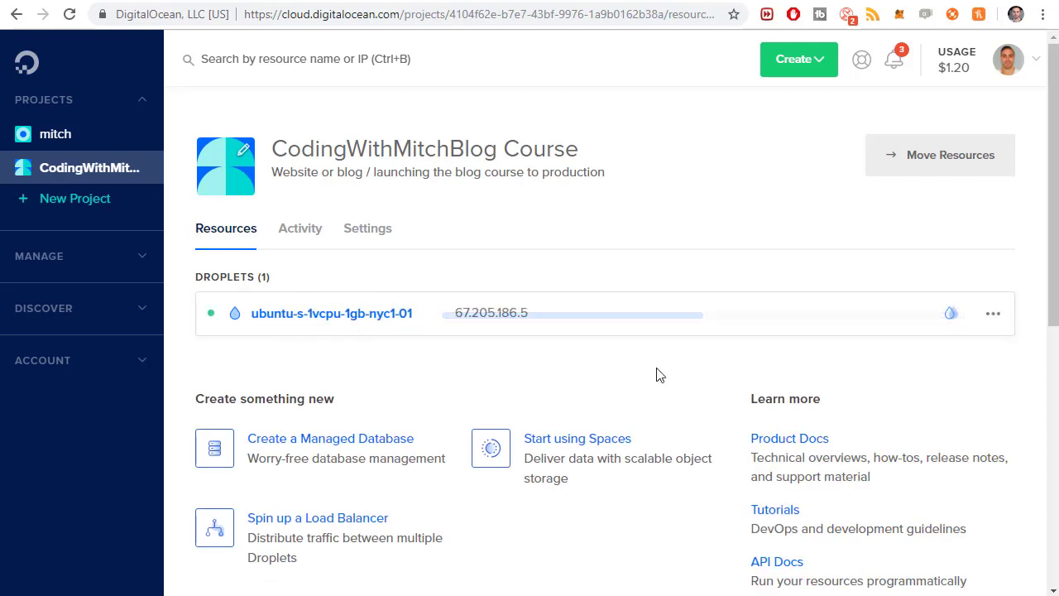
Copy the new droplet's public IP 67.205.186.5 from its project row
{"action": "left_click", "coordinate": [605, 316]}
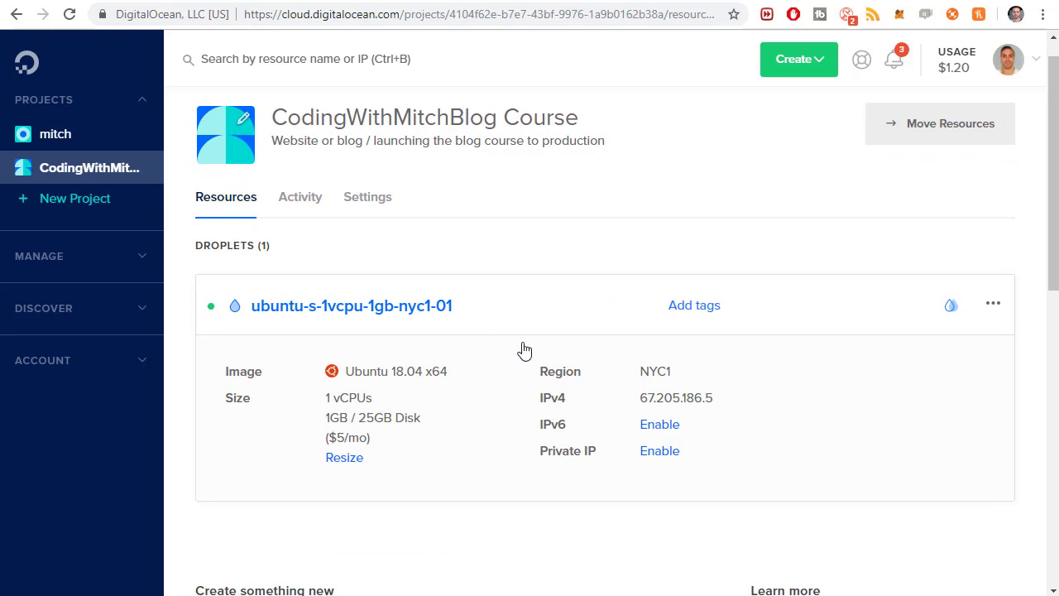
{"action": "left_click", "coordinate": [559, 308]}
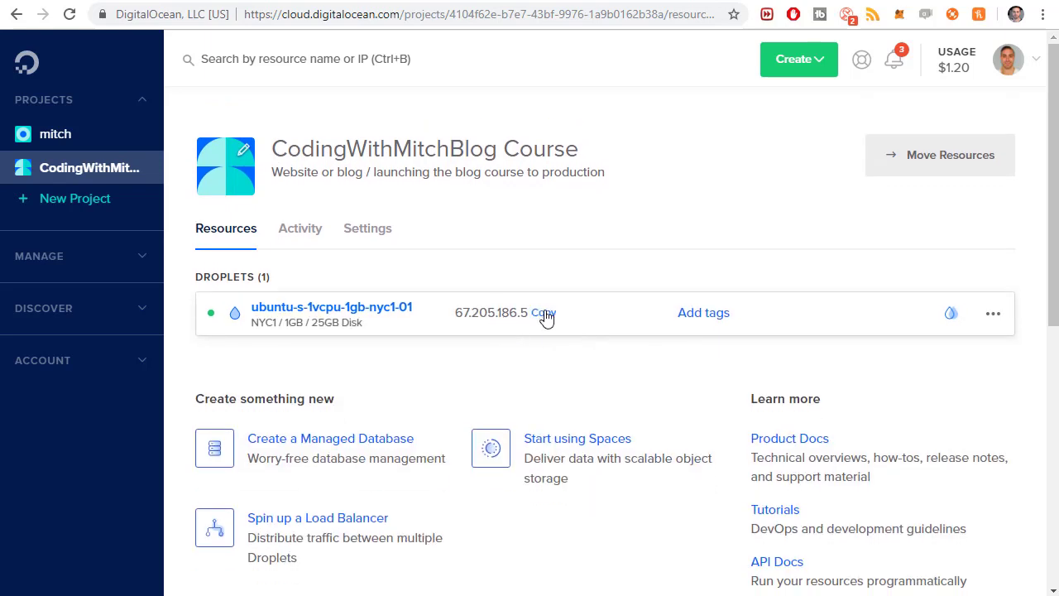
{"action": "left_click", "coordinate": [543, 317]}
{"action": "key", "text": "alt+Tab"}
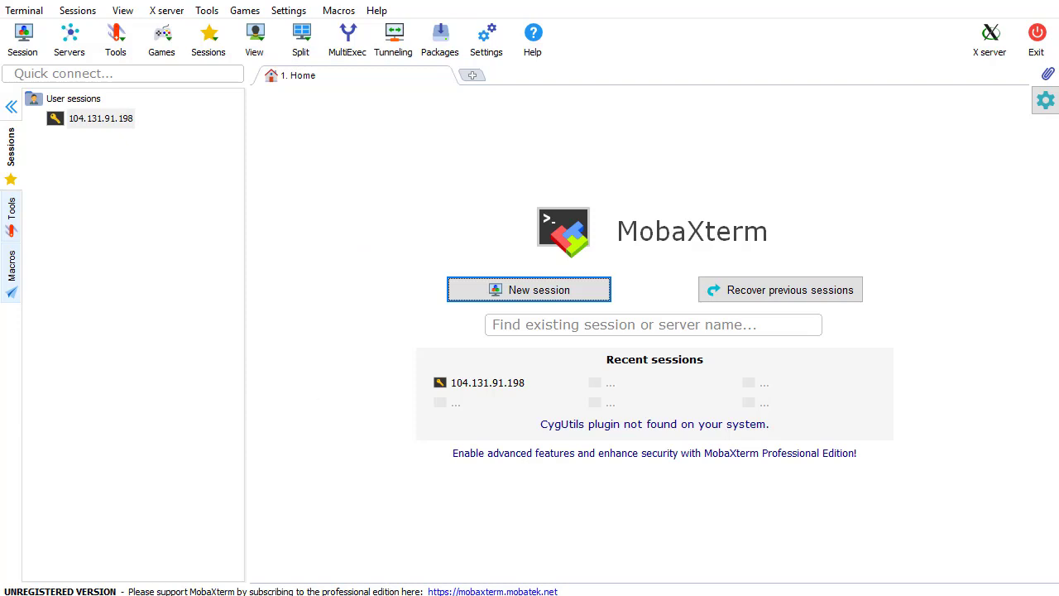
{"action": "left_click", "coordinate": [165, 592]}
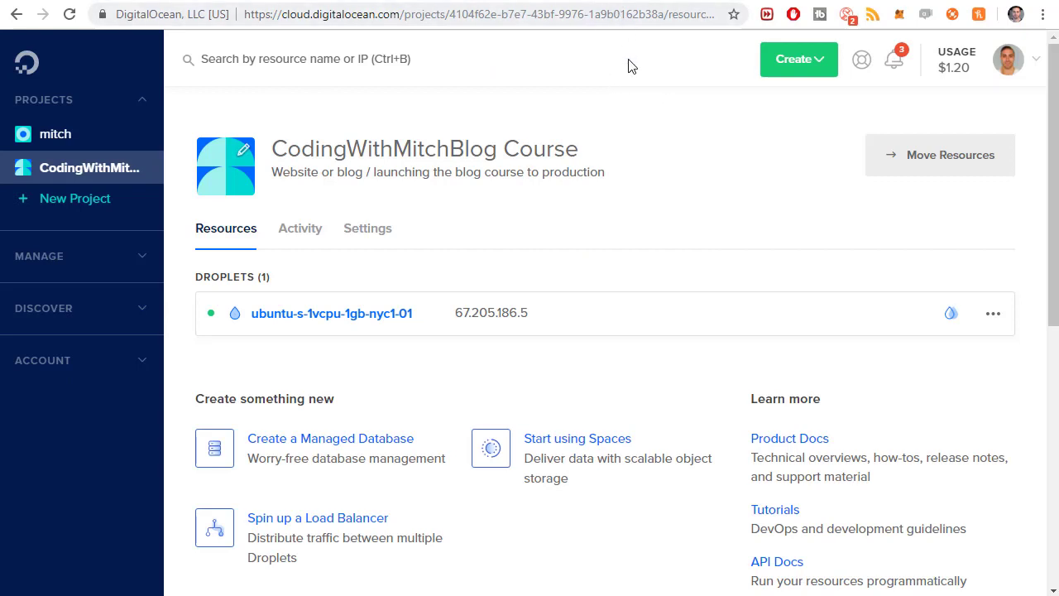
Open a new browser tab and clear stray text from its address bar
{"action": "left_click", "coordinate": [616, 0]}
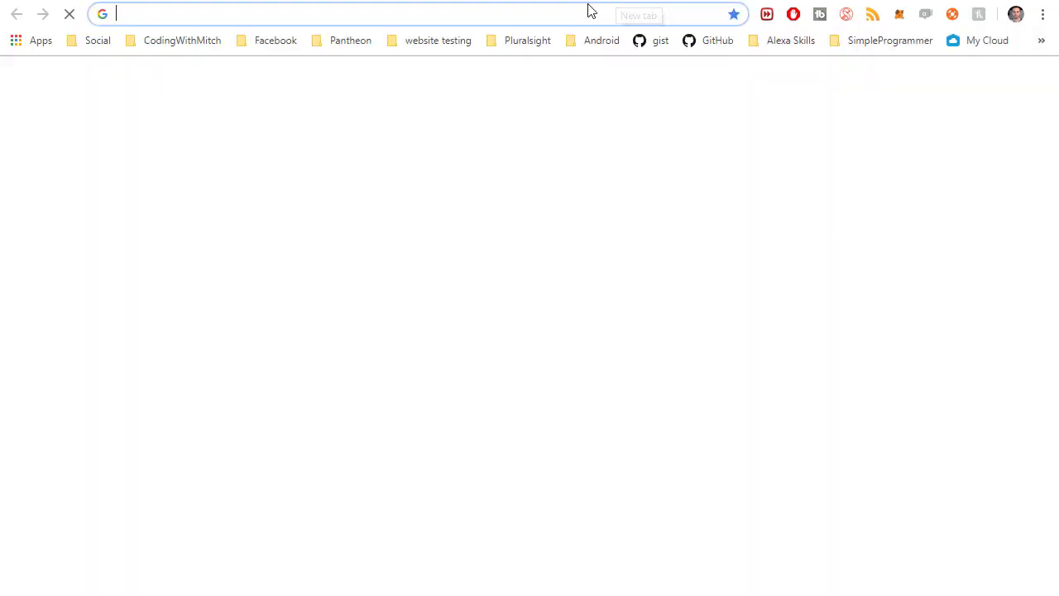
{"action": "left_click", "coordinate": [103, 43]}
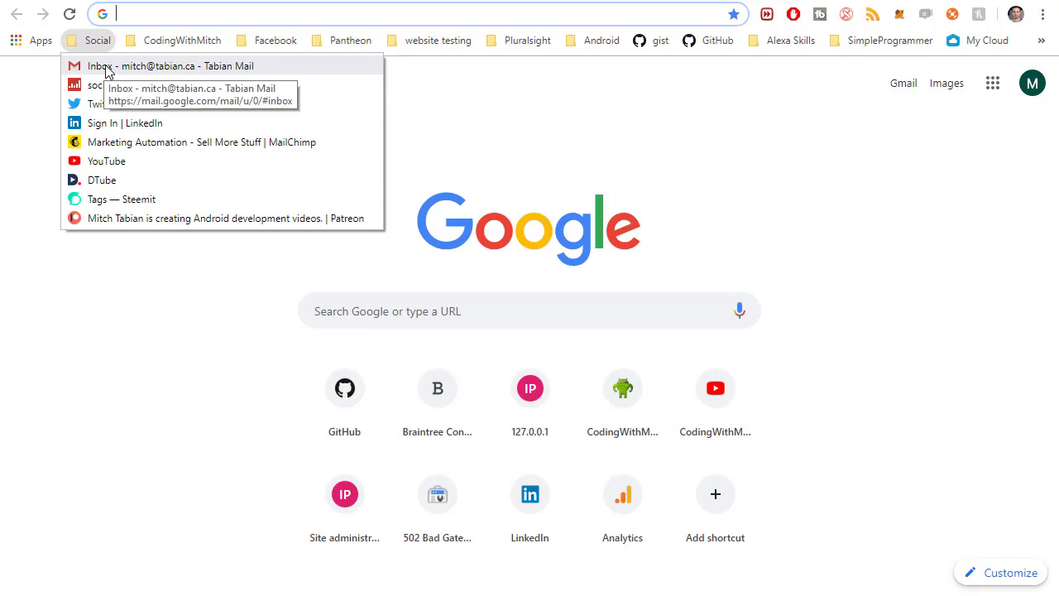
{"action": "left_click", "coordinate": [418, 313]}
{"action": "type", "text": "hjhgfjgjghjghj"}
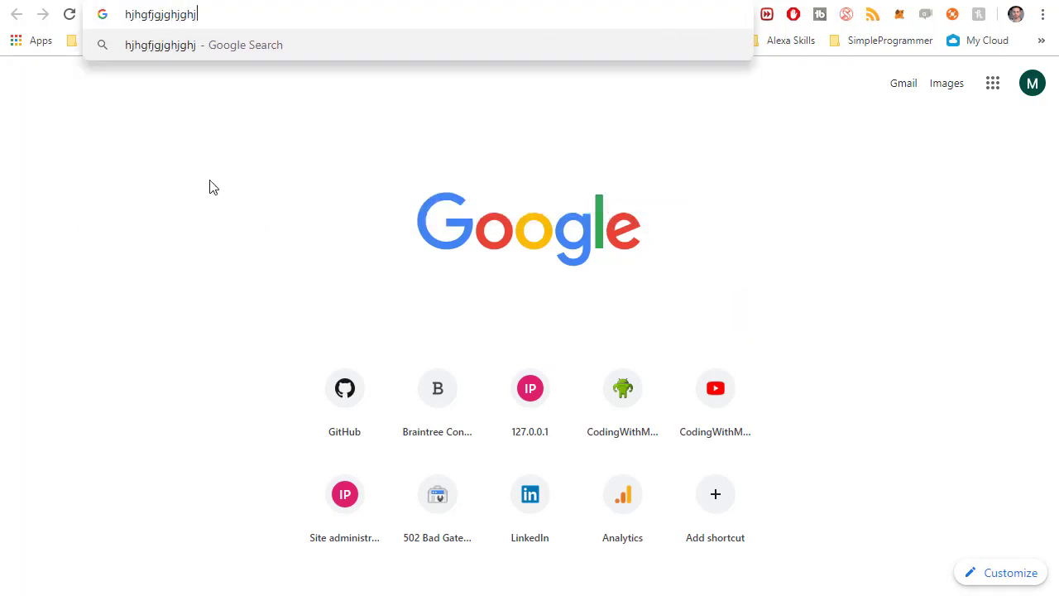
{"action": "type", "text": "ghjghjghjghjdrtdrt554"}
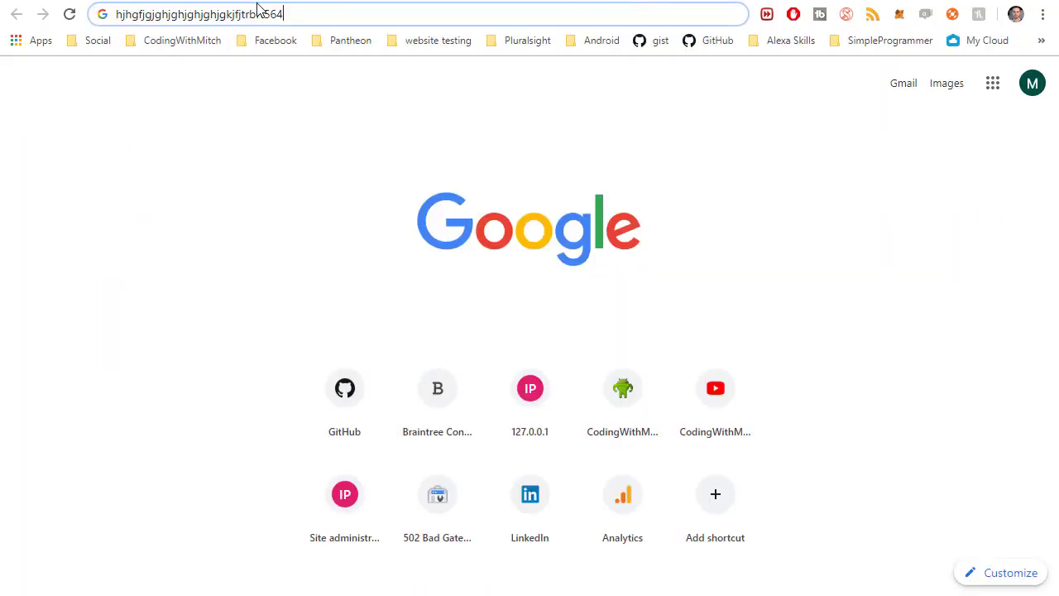
{"action": "left_click_drag", "start_coordinate": [310, 15], "coordinate": [116, 14]}
{"action": "key", "text": "BackSpace"}
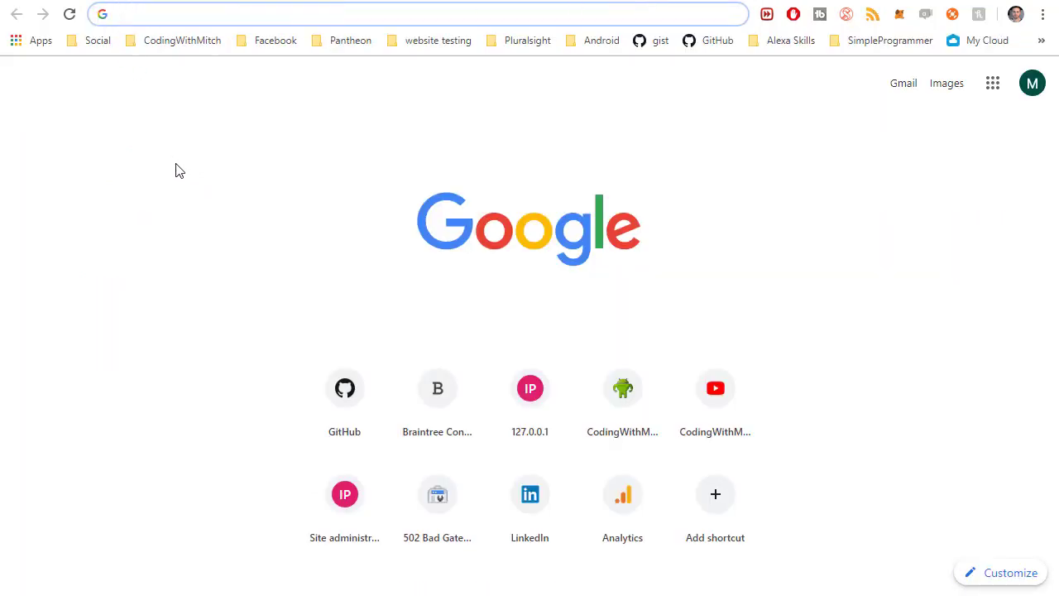
Open the droplet email in Gmail and select its IP 67.205.186.5
{"action": "left_click", "coordinate": [98, 39]}
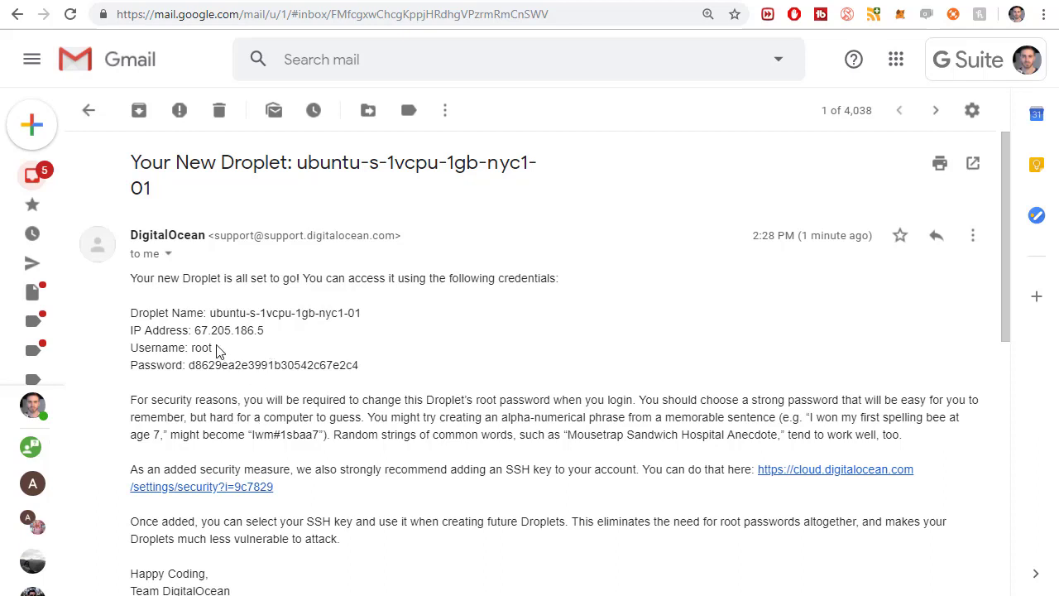
{"action": "left_click_drag", "start_coordinate": [263, 330], "coordinate": [198, 332]}
{"action": "key", "text": "ctrl+c"}
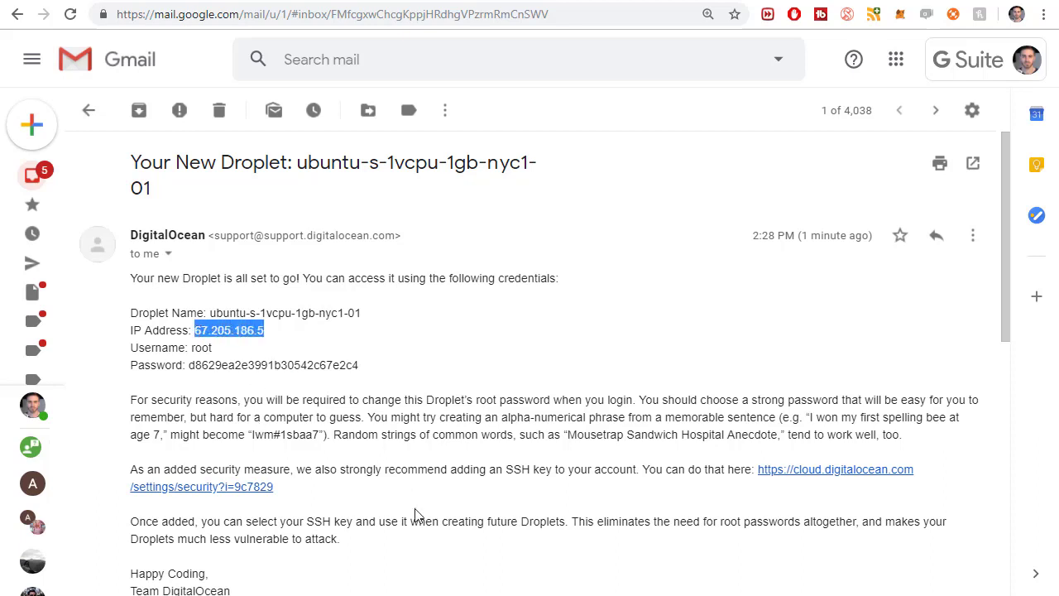
{"action": "key", "text": "alt+Tab"}
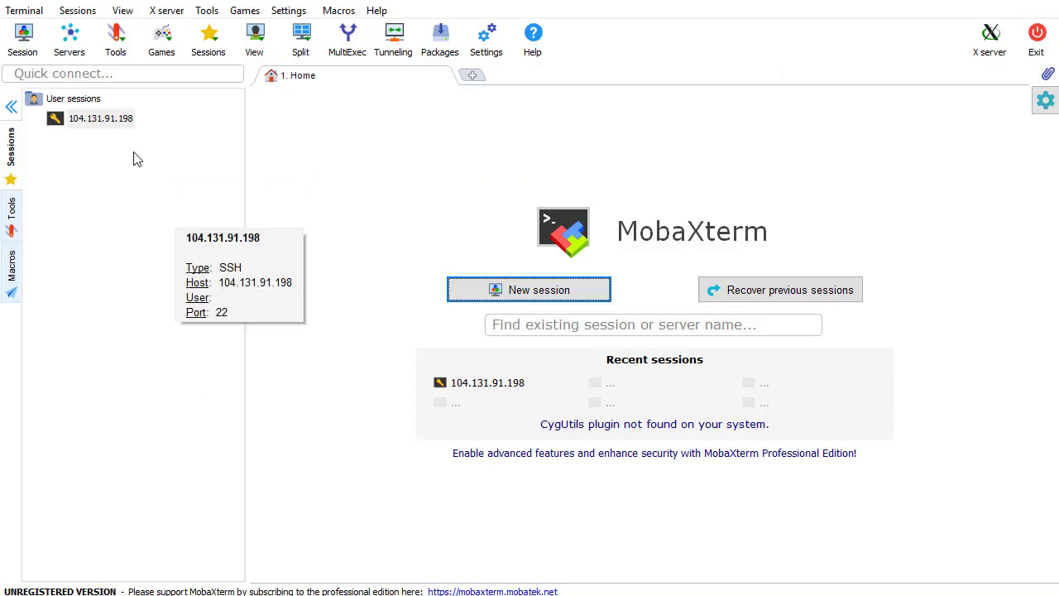
Set up a new SSH session to 67.205.186.5 with username root
{"action": "left_click", "coordinate": [25, 42]}
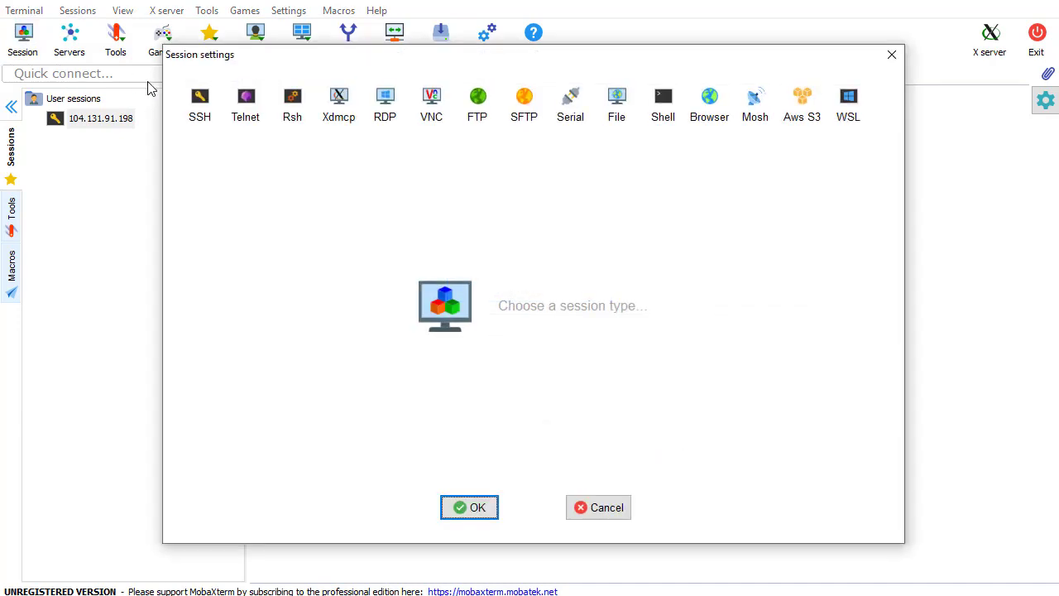
{"action": "left_click", "coordinate": [199, 123]}
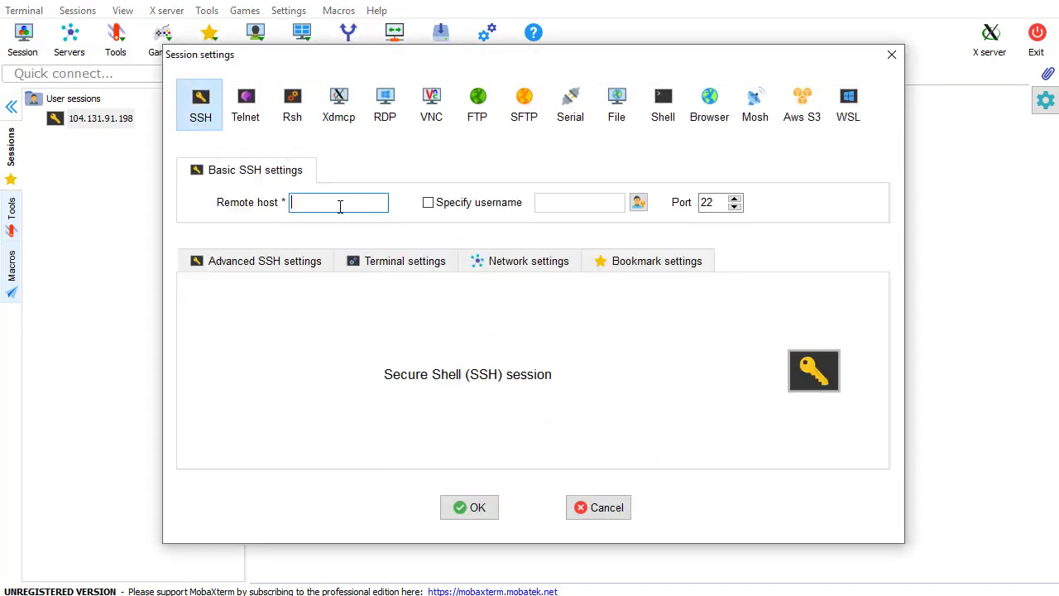
{"action": "key", "text": "ctrl+v"}
{"action": "left_click", "coordinate": [429, 203]}
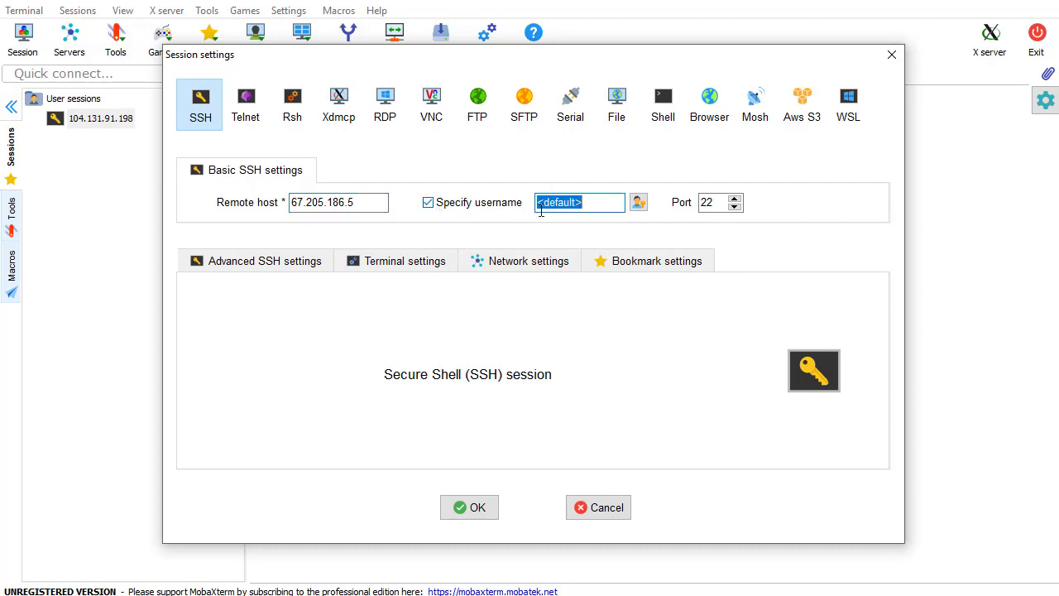
{"action": "type", "text": "root"}
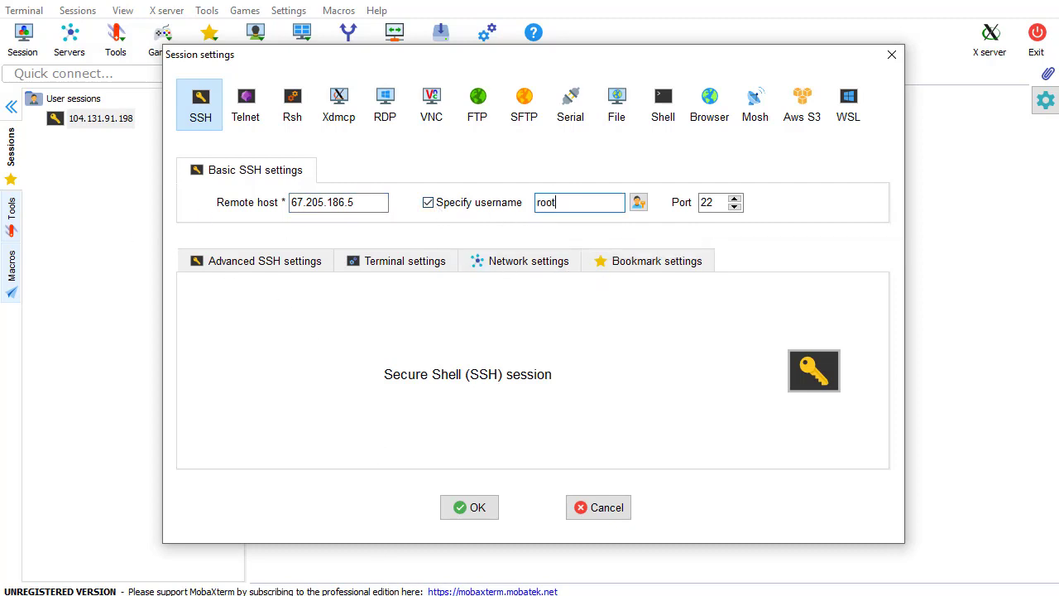
Copy the root password from the droplet email and save the session to connect
{"action": "left_click", "coordinate": [166, 591]}
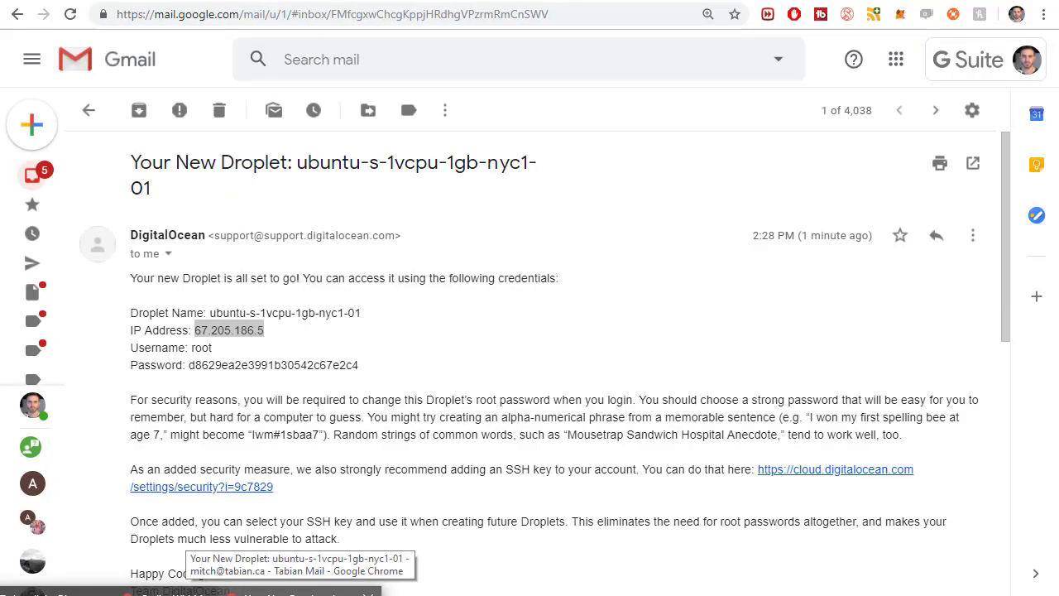
{"action": "left_click", "coordinate": [250, 359]}
{"action": "double_click", "coordinate": [259, 365]}
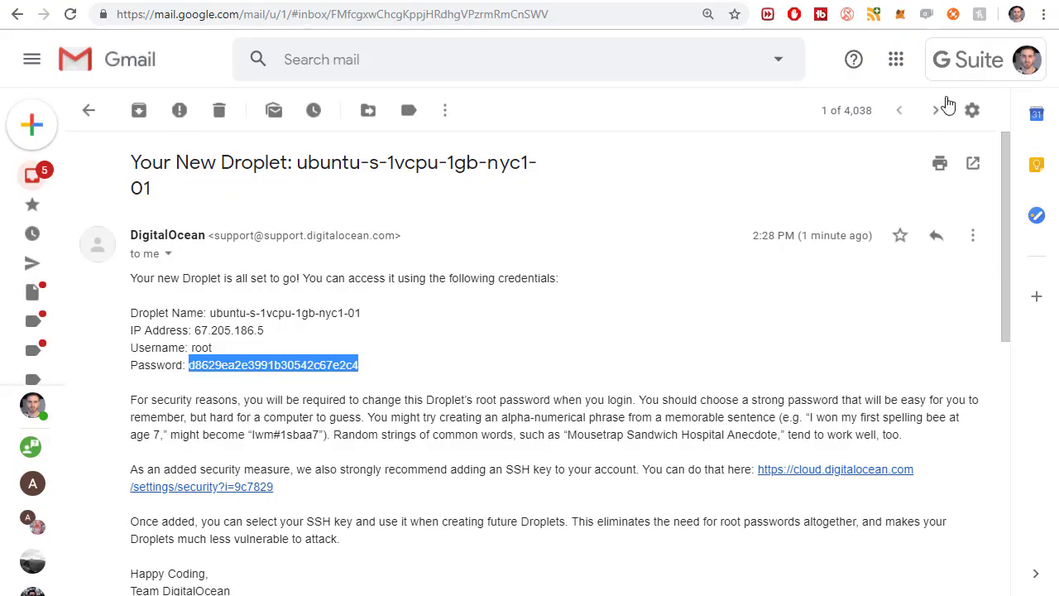
{"action": "key", "text": "alt+Tab"}
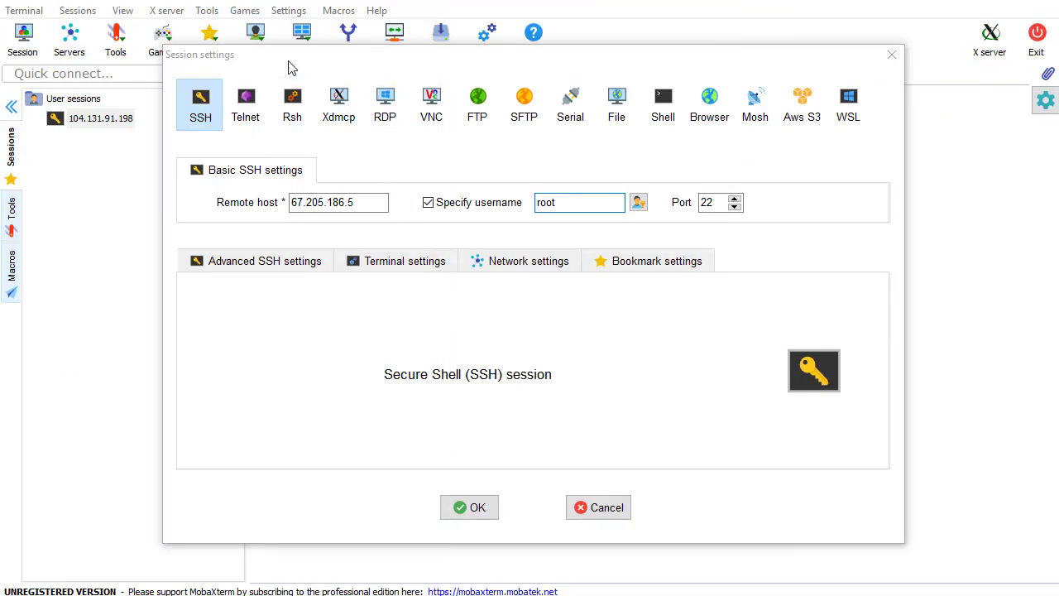
{"action": "left_click", "coordinate": [488, 513]}
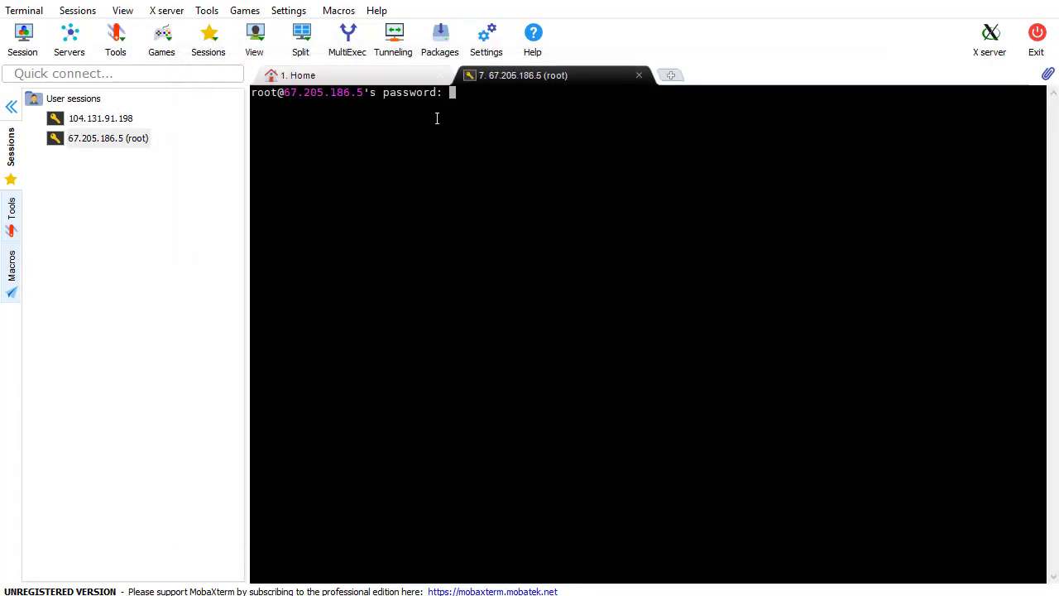
Log in to the droplet as root with the pasted password, declining to save it
{"action": "right_click", "coordinate": [468, 120]}
{"action": "left_click", "coordinate": [518, 180]}
{"action": "key", "text": "Return"}
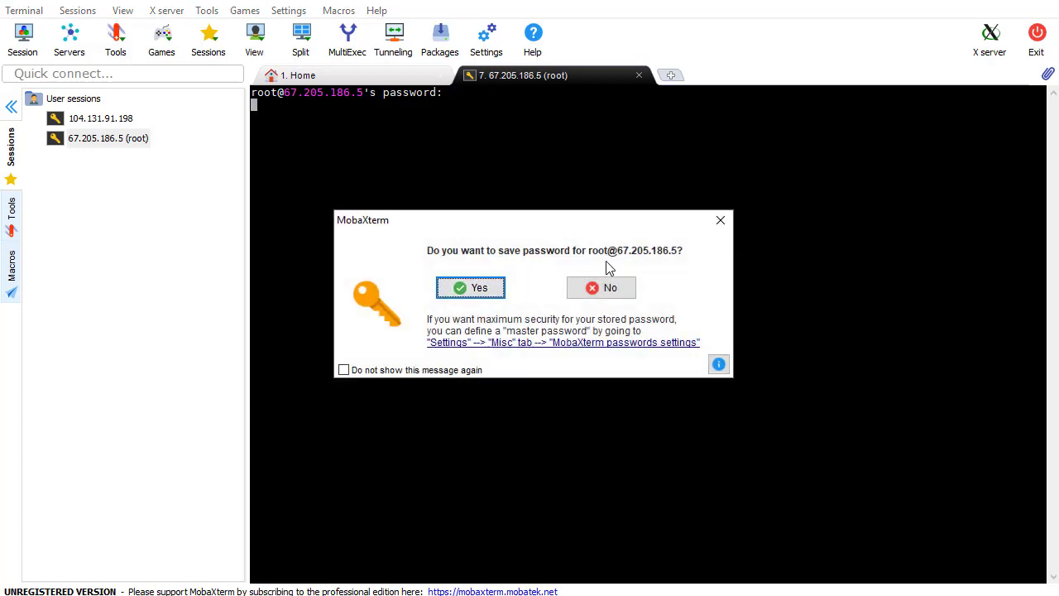
{"action": "left_click", "coordinate": [608, 289]}
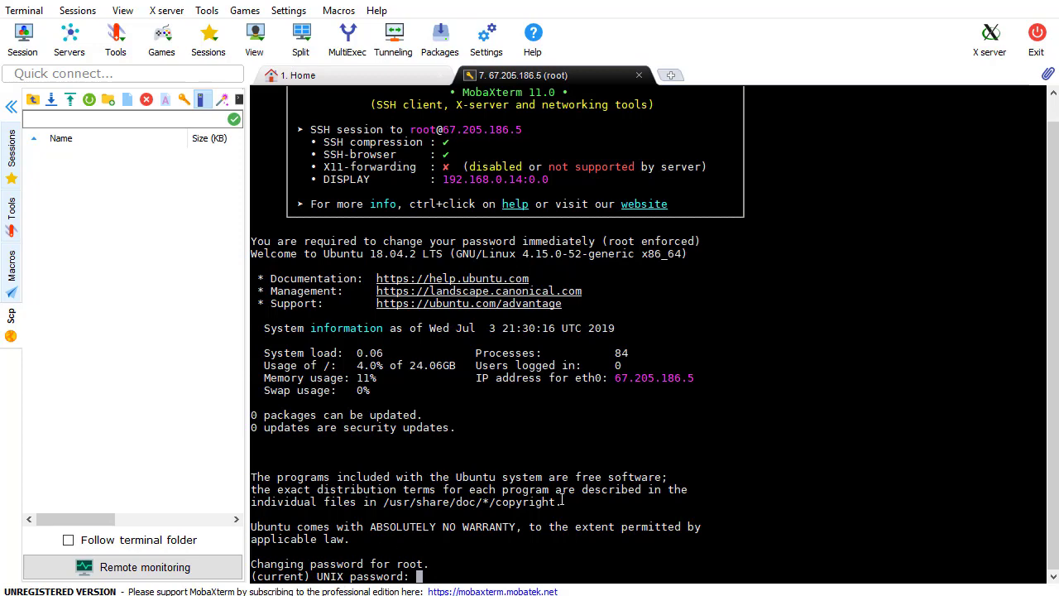
Complete the enforced root password change by entering the current password, then a new password twice
{"action": "right_click", "coordinate": [431, 573]}
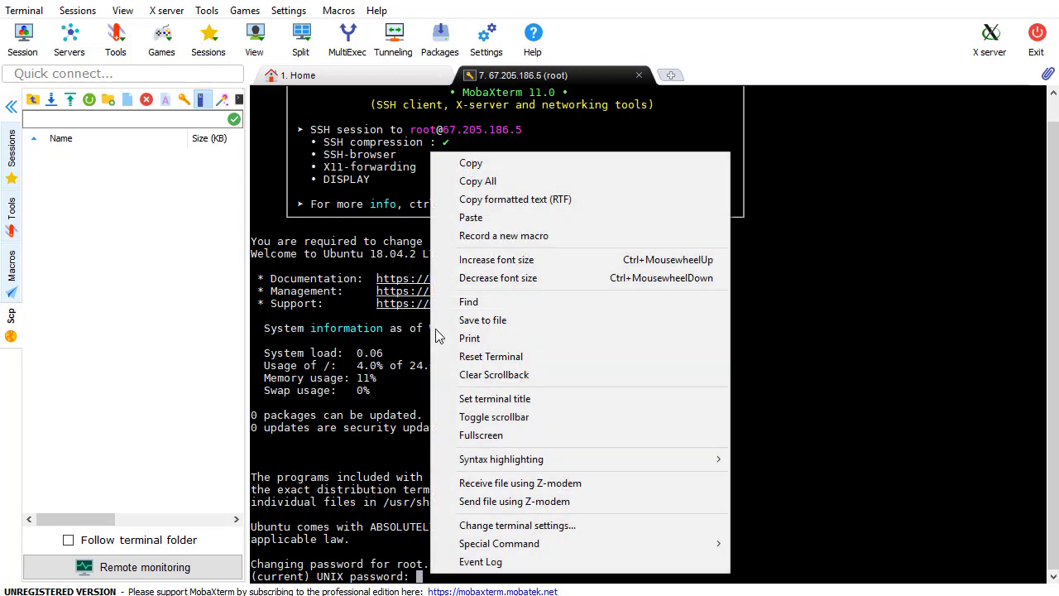
{"action": "left_click", "coordinate": [481, 222]}
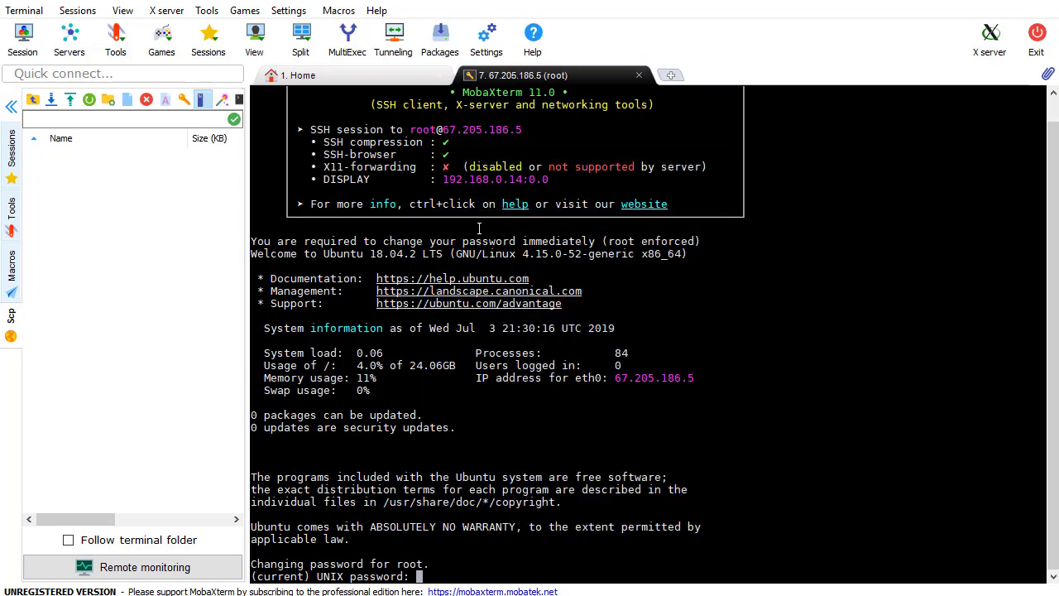
{"action": "key", "text": "Return"}
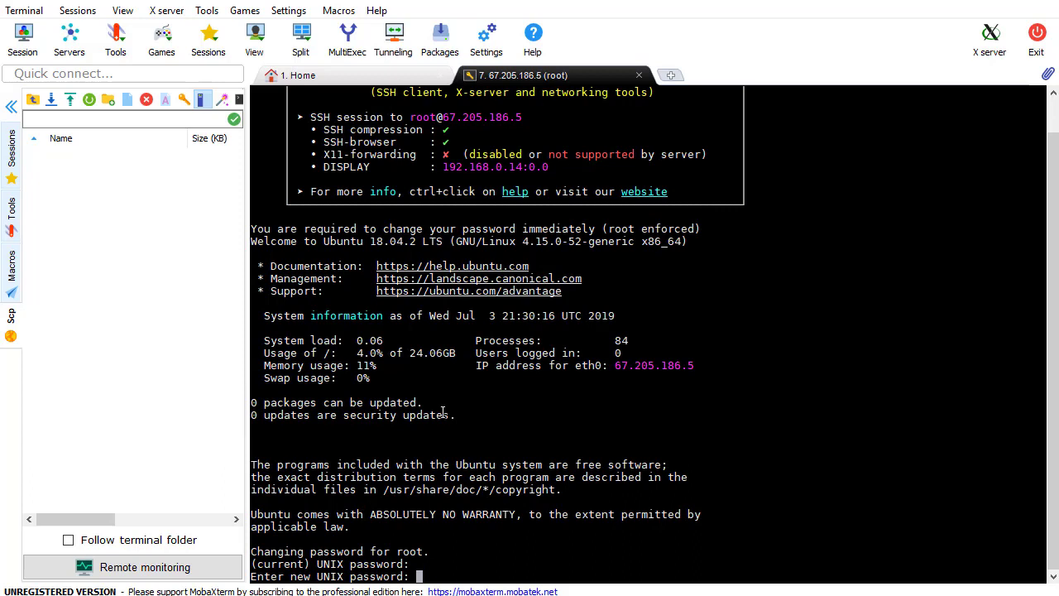
{"action": "key", "text": "Return"}
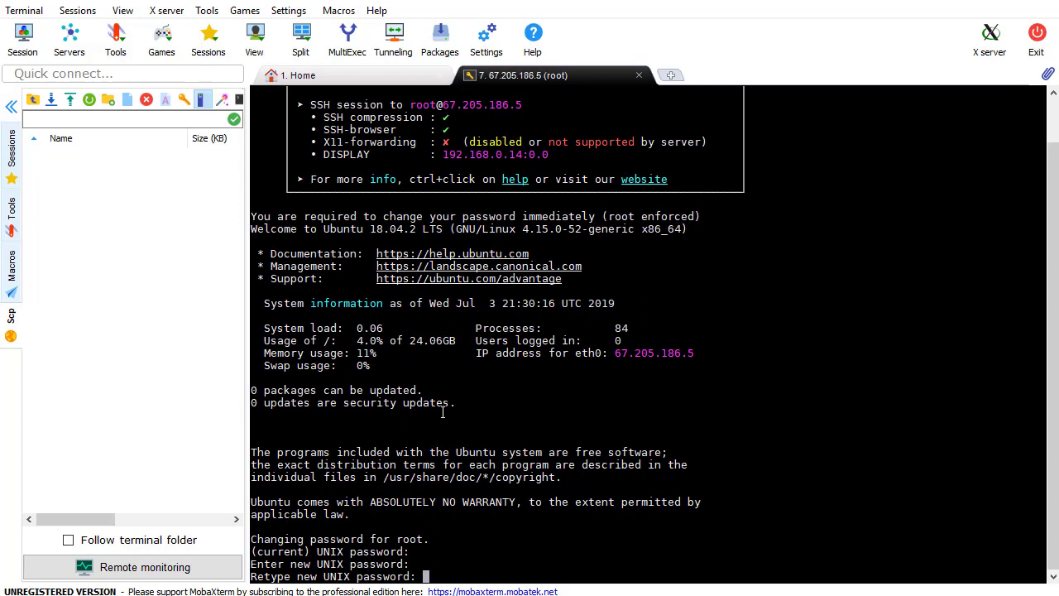
{"action": "key", "text": "Return"}
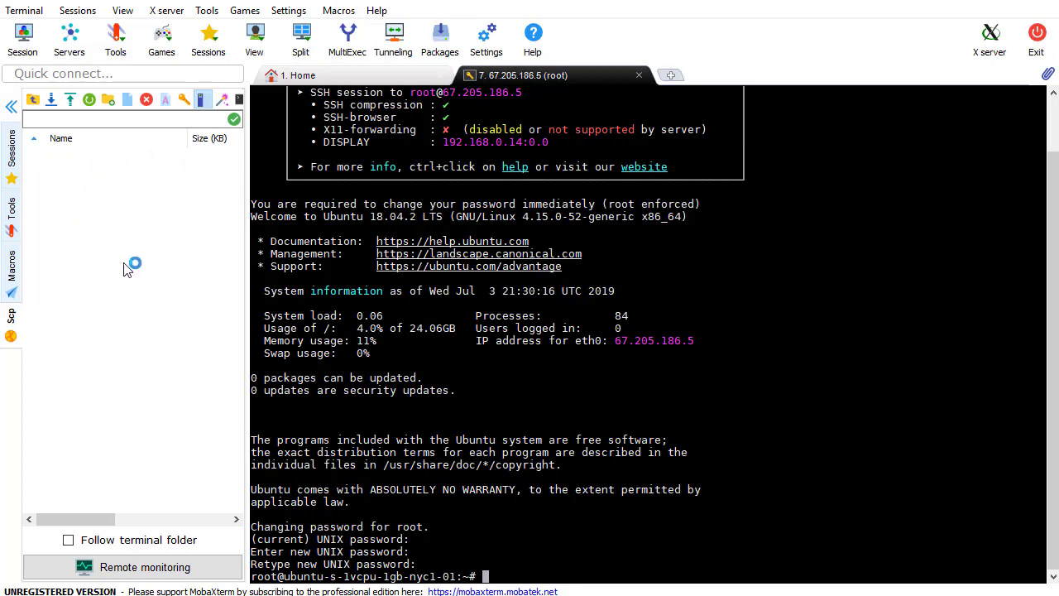
Close the session and reopen 67.205.186.5 (root) with the new password, saving it
{"action": "left_click", "coordinate": [639, 76]}
{"action": "left_click", "coordinate": [506, 321]}
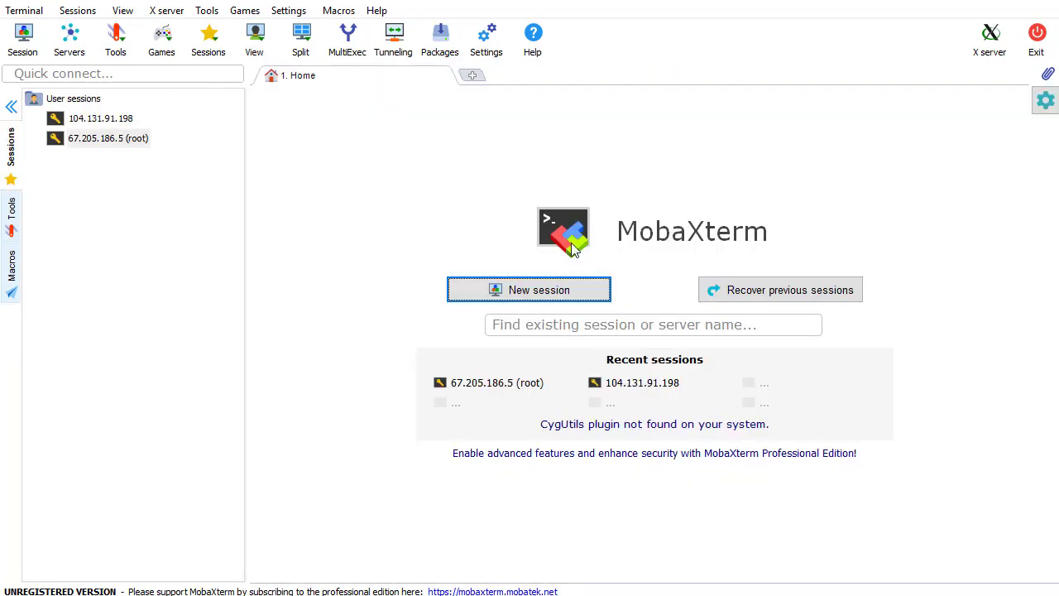
{"action": "left_click", "coordinate": [112, 143]}
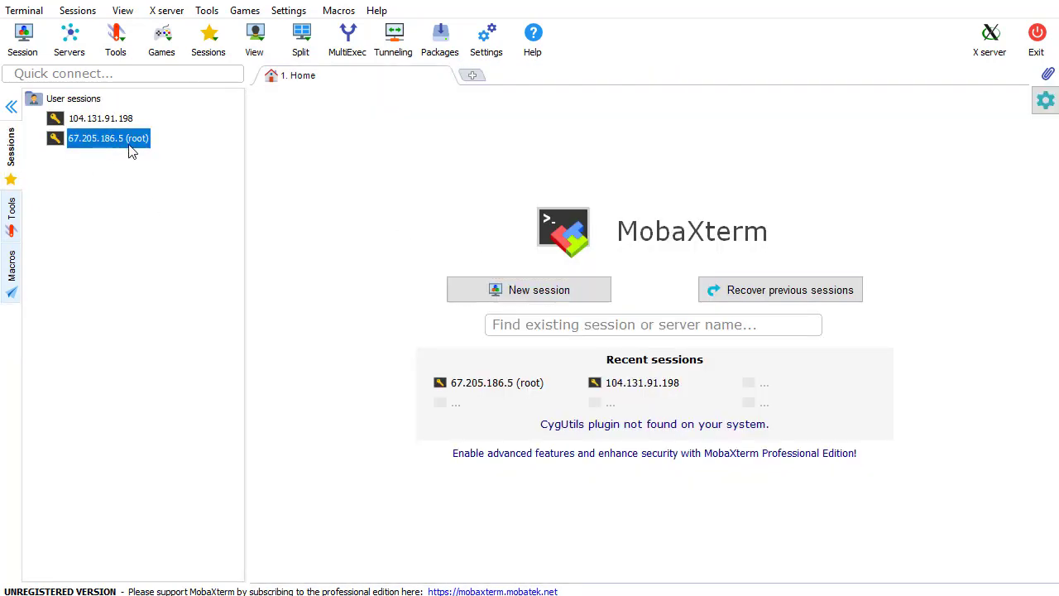
{"action": "double_click", "coordinate": [114, 143]}
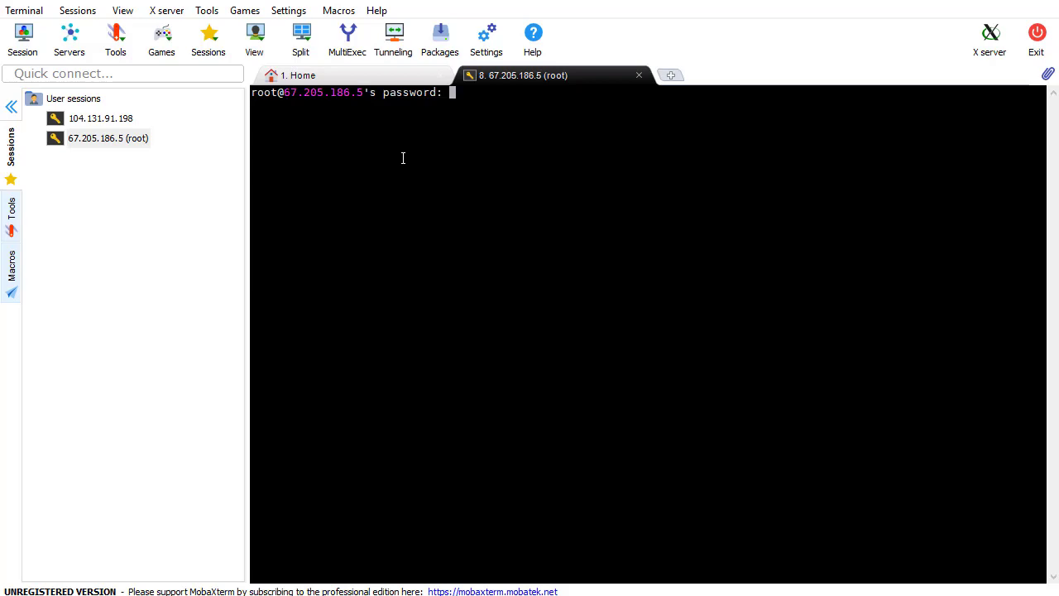
{"action": "key", "text": "Return"}
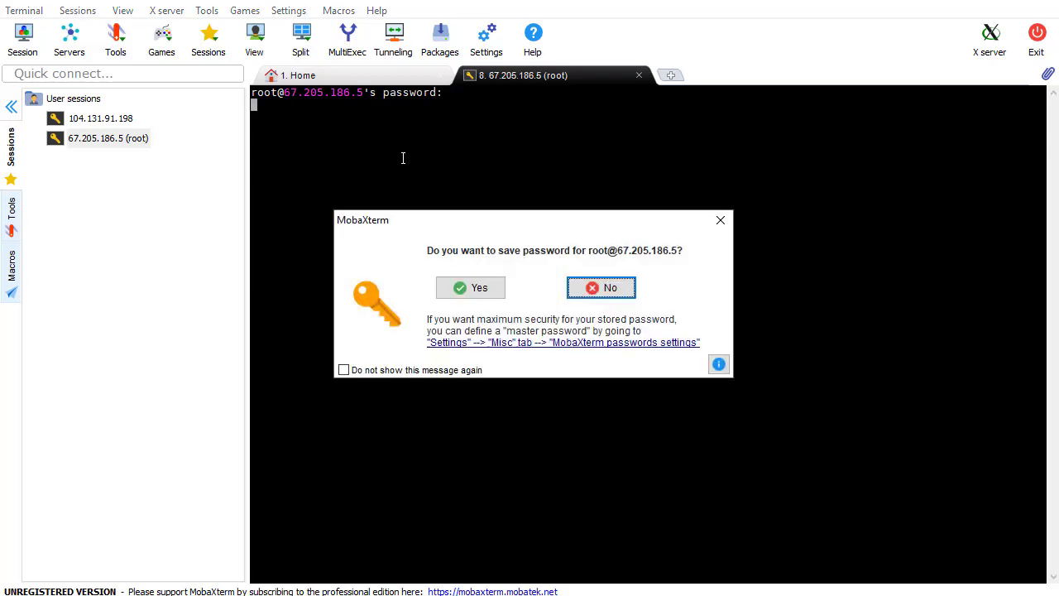
{"action": "left_click", "coordinate": [480, 288]}
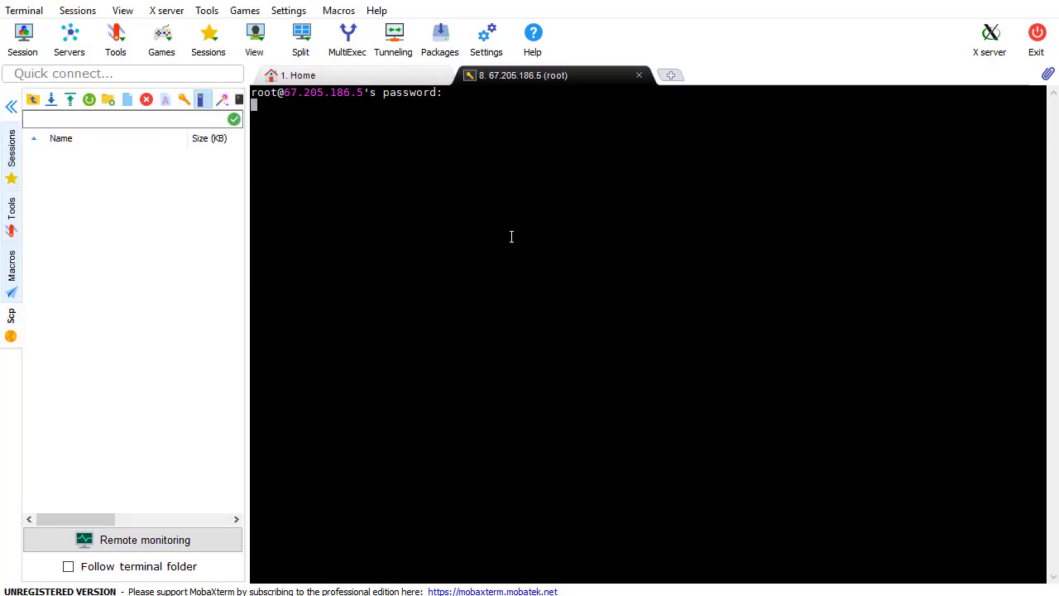
Move the file browser to the / directory and bring up the Initial Server Setup with Ubuntu 18.04 guide
{"action": "left_click_drag", "start_coordinate": [83, 171], "coordinate": [385, 245]}
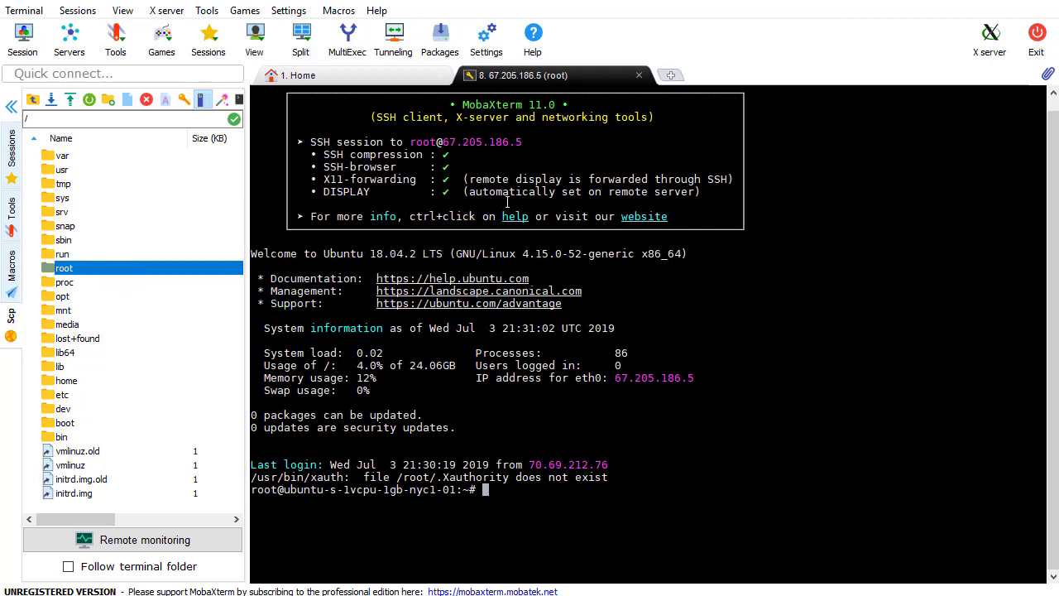
{"action": "left_click_drag", "start_coordinate": [467, 316], "coordinate": [124, 242]}
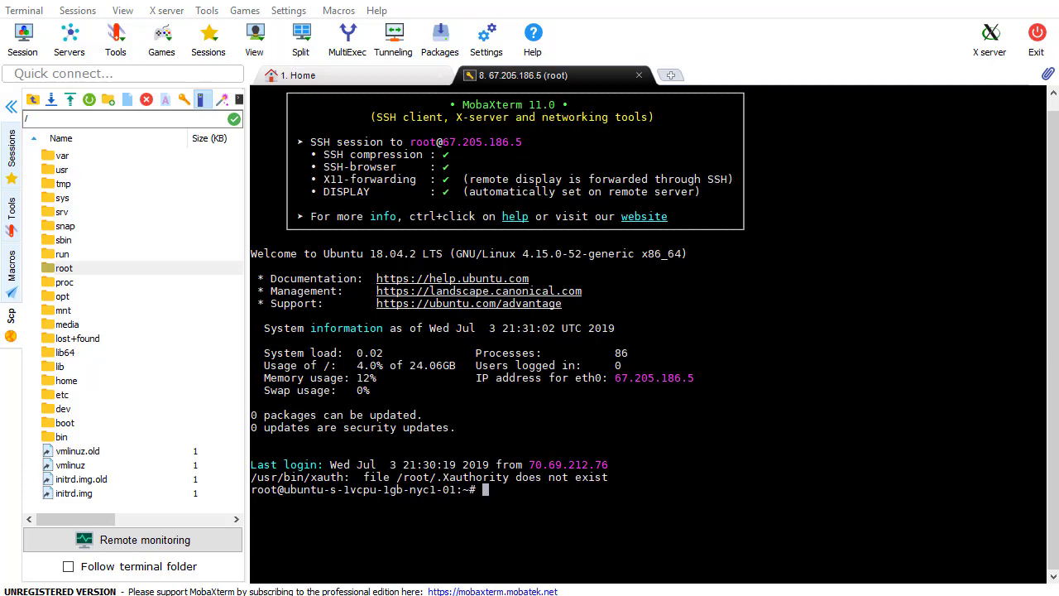
{"action": "key", "text": "alt+Tab"}
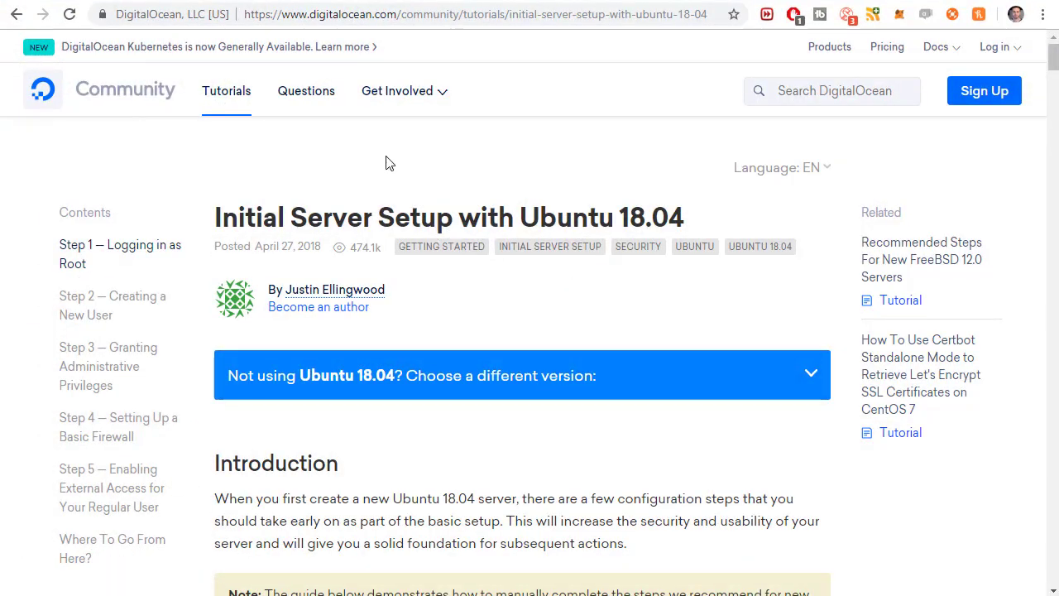
Scroll through the guide's Step 1 section on logging in as root
{"action": "left_click", "coordinate": [617, 14]}
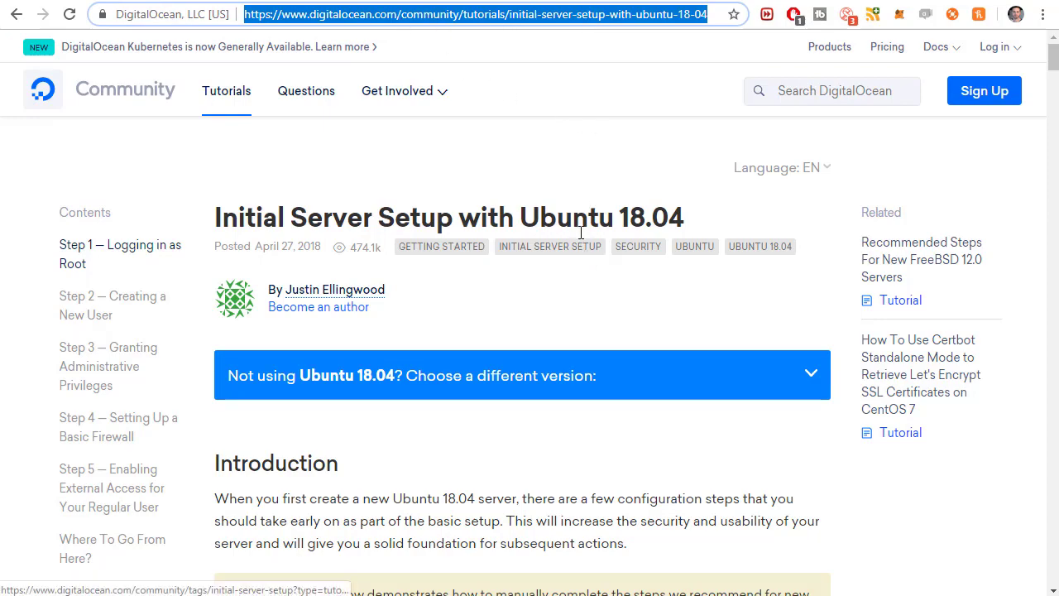
{"action": "scroll", "coordinate": [553, 259], "scroll_direction": "down", "scroll_amount": 1}
{"action": "scroll", "coordinate": [552, 258], "scroll_direction": "down", "scroll_amount": 8}
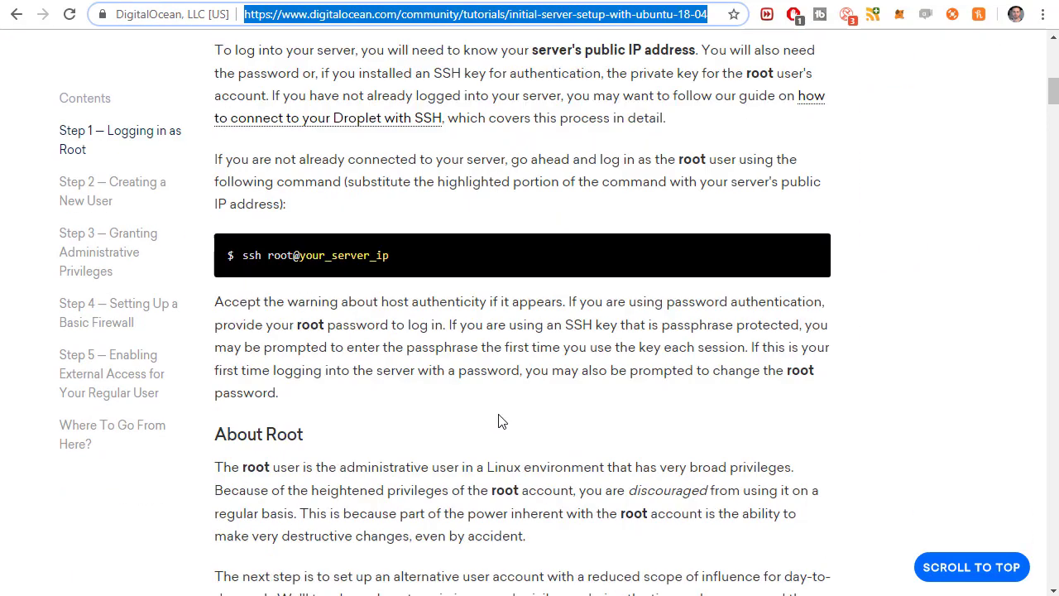
{"action": "scroll", "coordinate": [497, 421], "scroll_direction": "up", "scroll_amount": 8}
{"action": "left_click", "coordinate": [470, 313]}
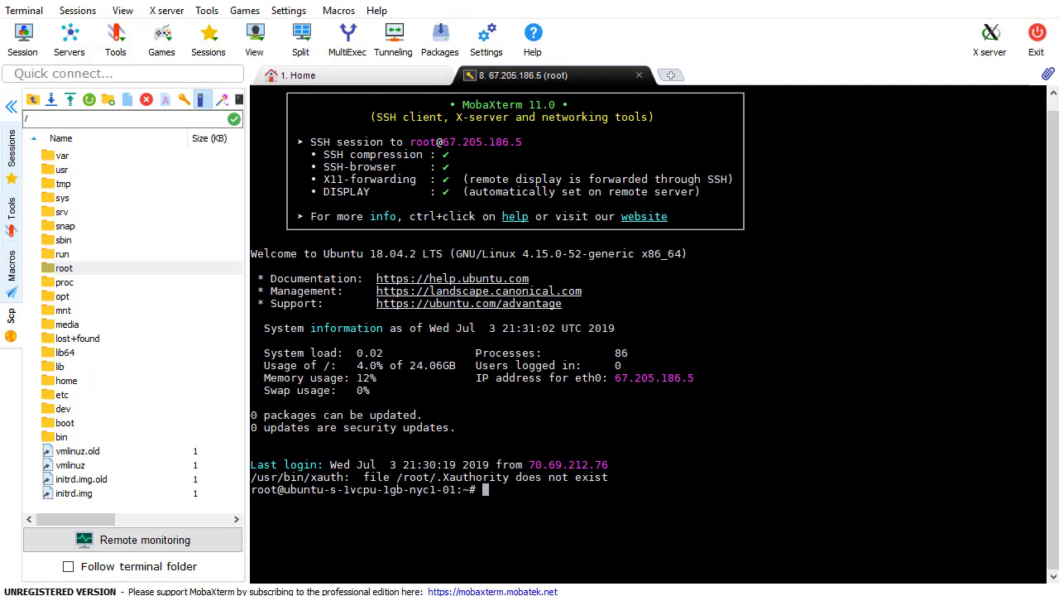
Run adduser mitch, set its password, leave all contact fields blank and confirm with y
{"action": "type", "text": "adduser mitch"}
{"action": "key", "text": "Return"}
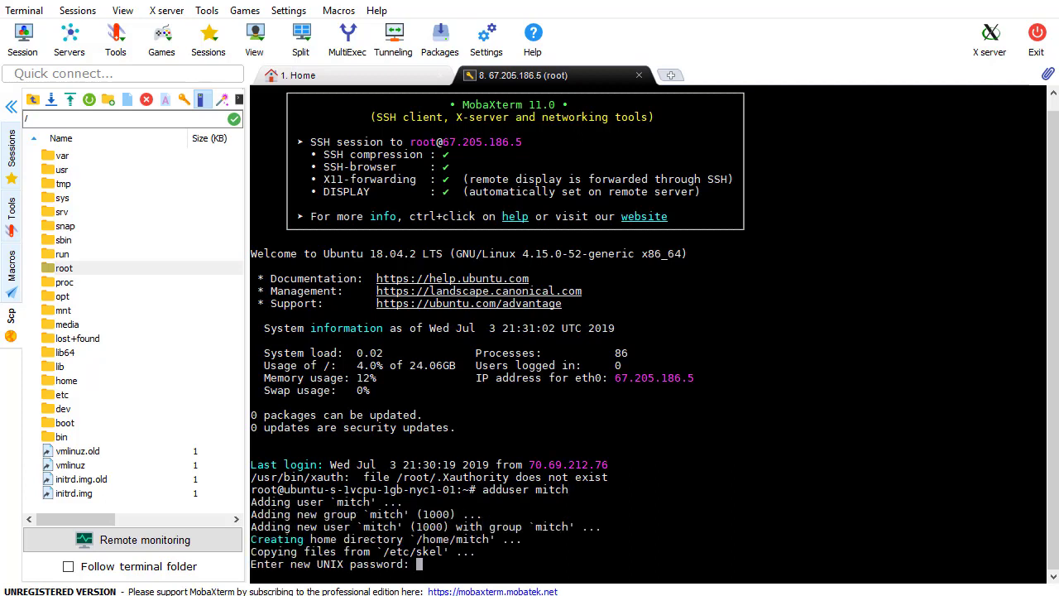
{"action": "key", "text": "Return"}
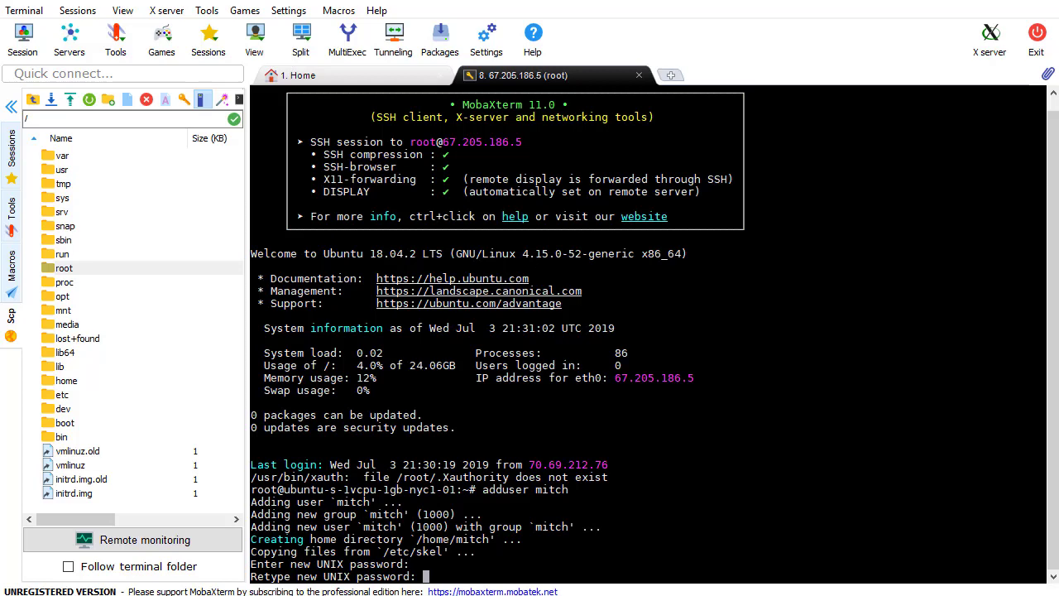
{"action": "key", "text": "Return"}
{"action": "key", "text": "Return"}
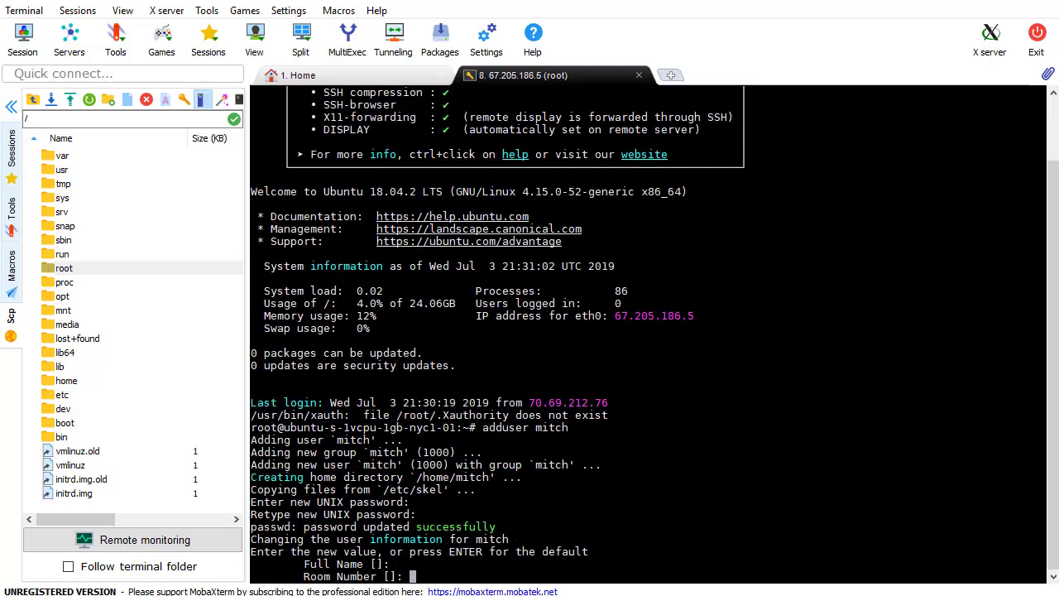
{"action": "key", "text": "Return"}
{"action": "key", "text": "Return"}
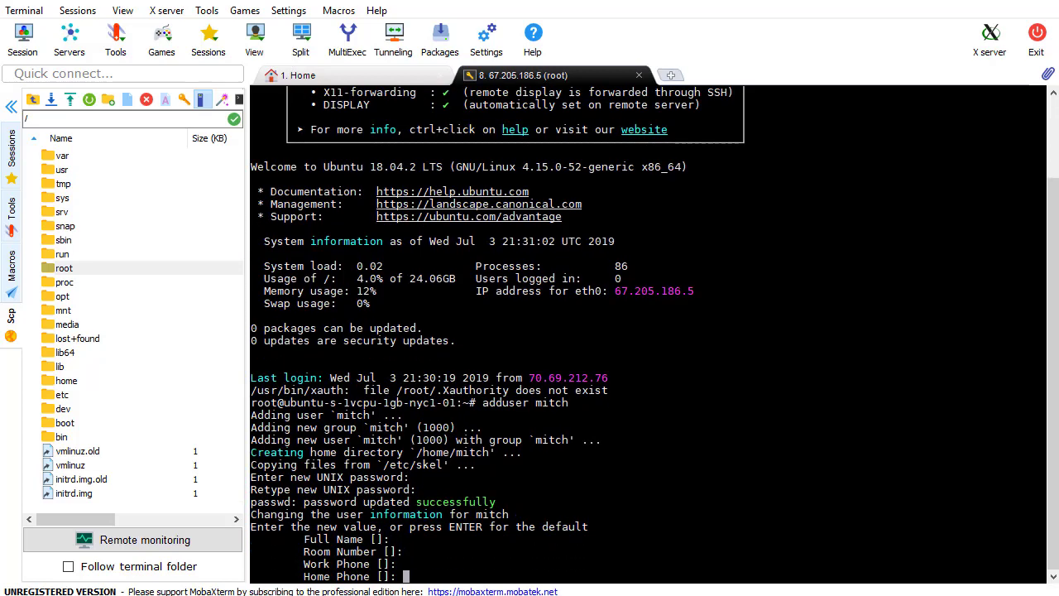
{"action": "key", "text": "Return"}
{"action": "key", "text": "Return"}
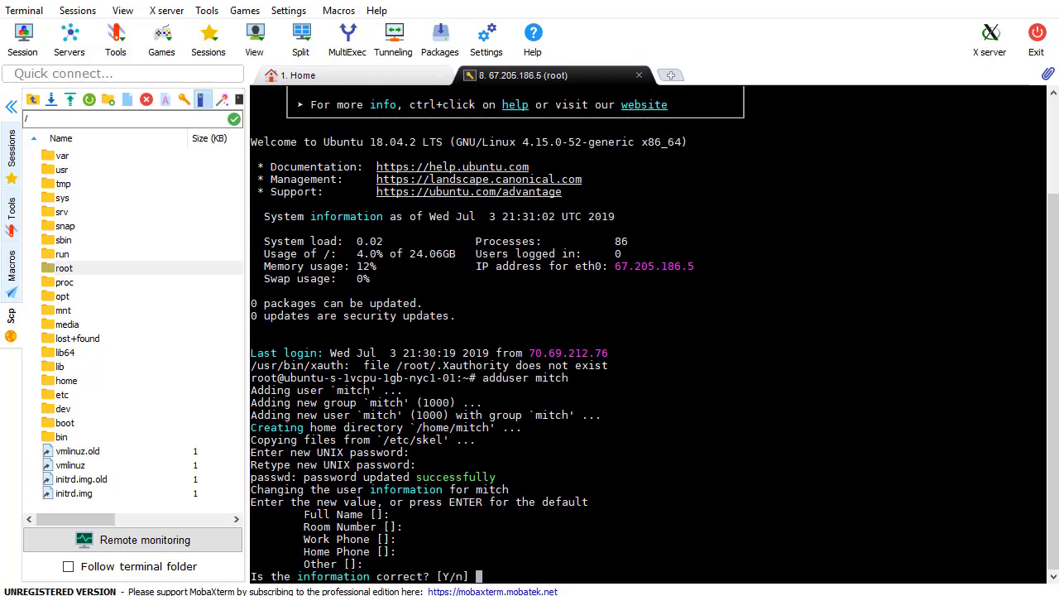
{"action": "type", "text": "y"}
{"action": "key", "text": "Return"}
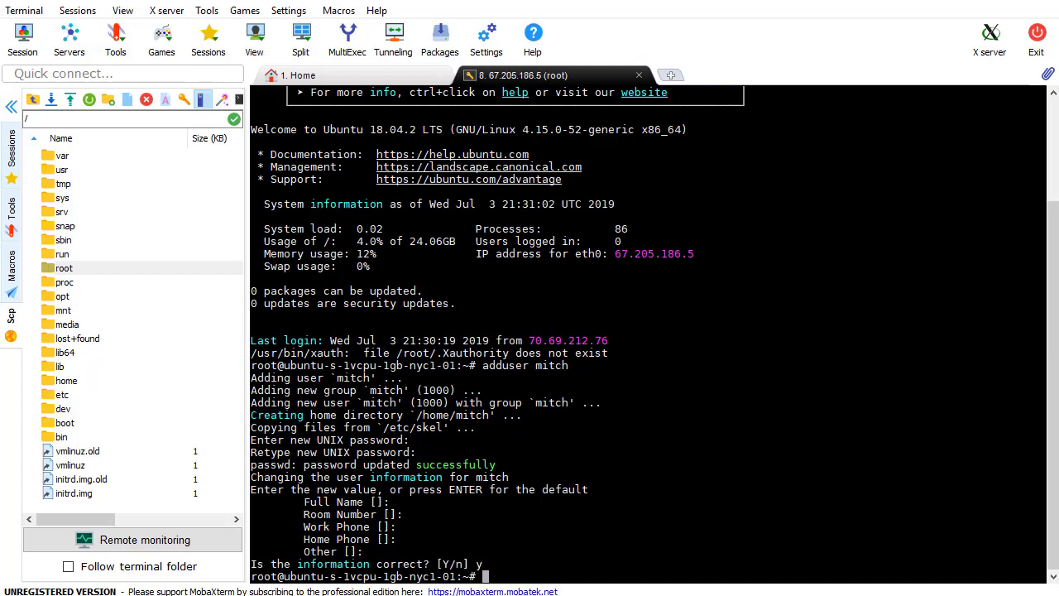
{"action": "left_click_drag", "start_coordinate": [83, 384], "coordinate": [83, 389]}
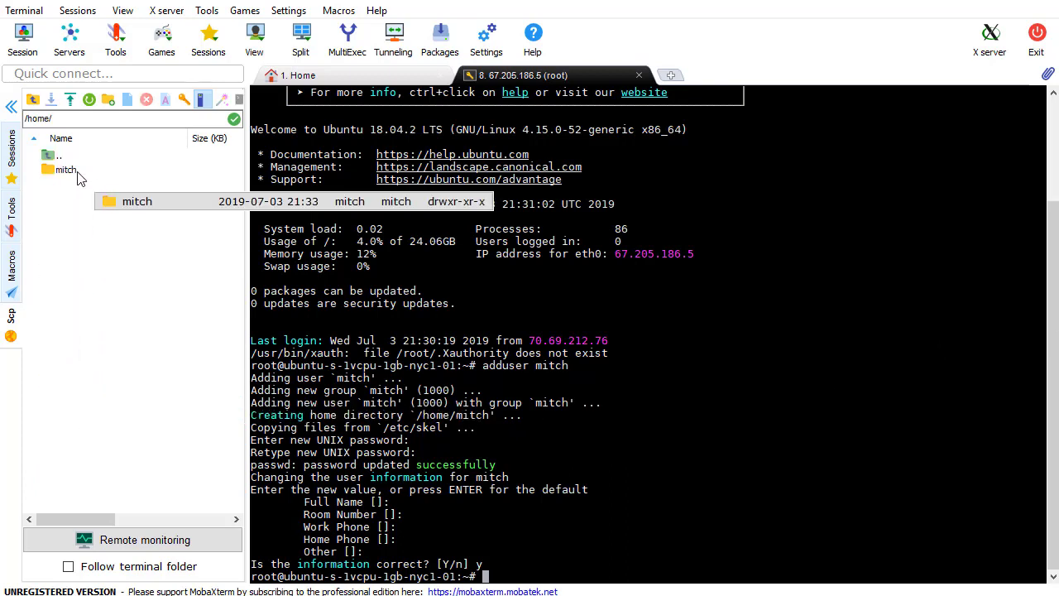
{"action": "left_click", "coordinate": [77, 174]}
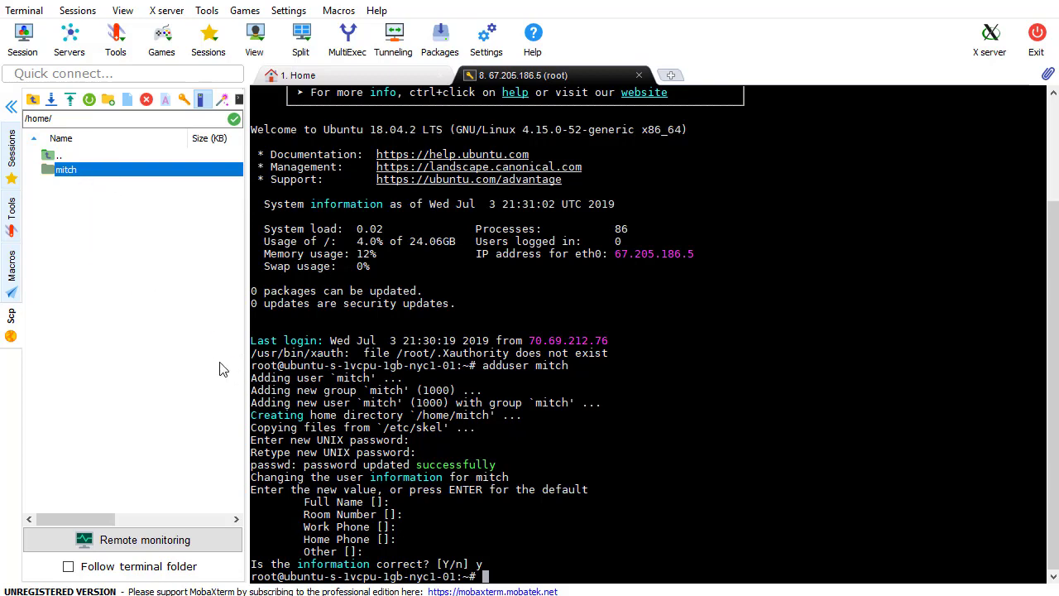
{"action": "double_click", "coordinate": [89, 170]}
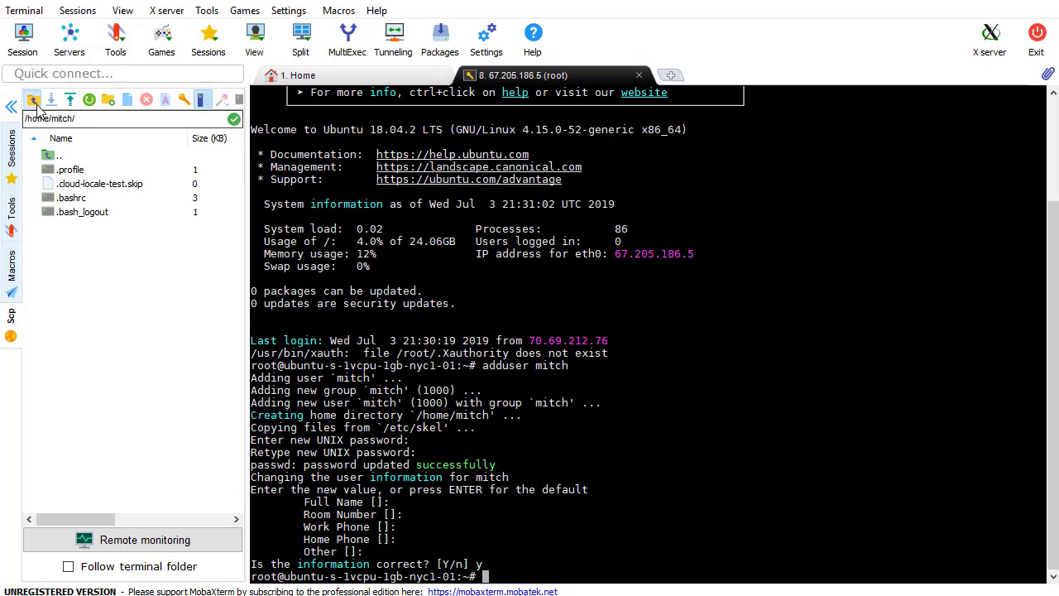
{"action": "left_click", "coordinate": [70, 99]}
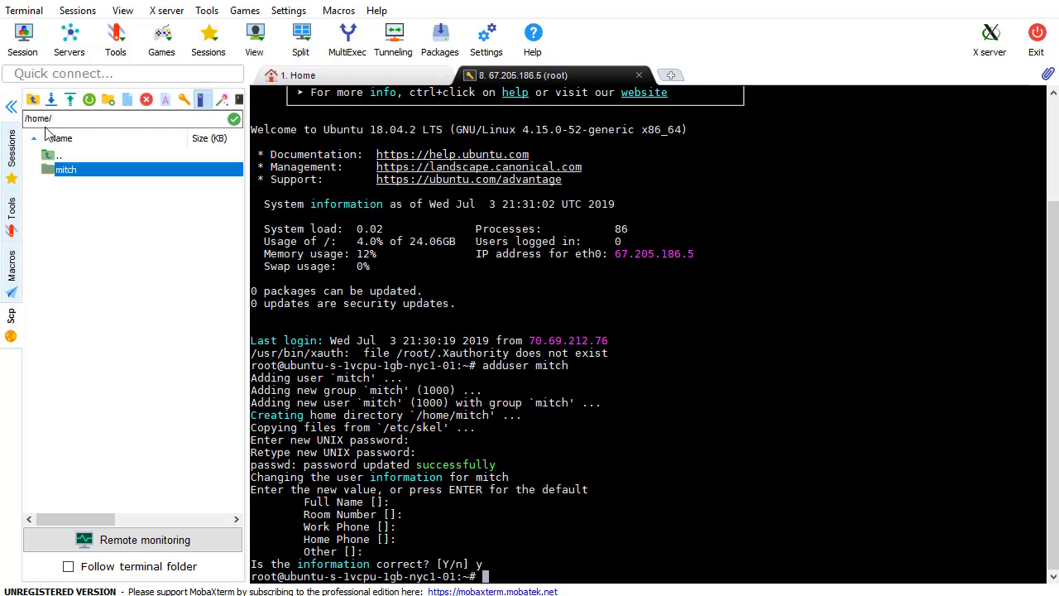
{"action": "double_click", "coordinate": [115, 157]}
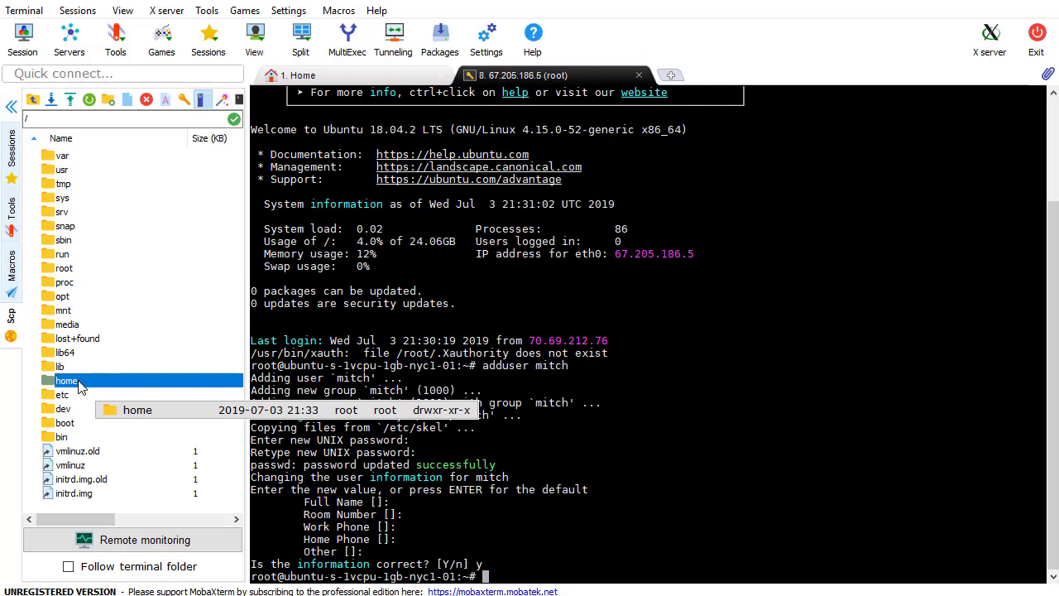
{"action": "double_click", "coordinate": [68, 380]}
{"action": "left_click", "coordinate": [92, 176]}
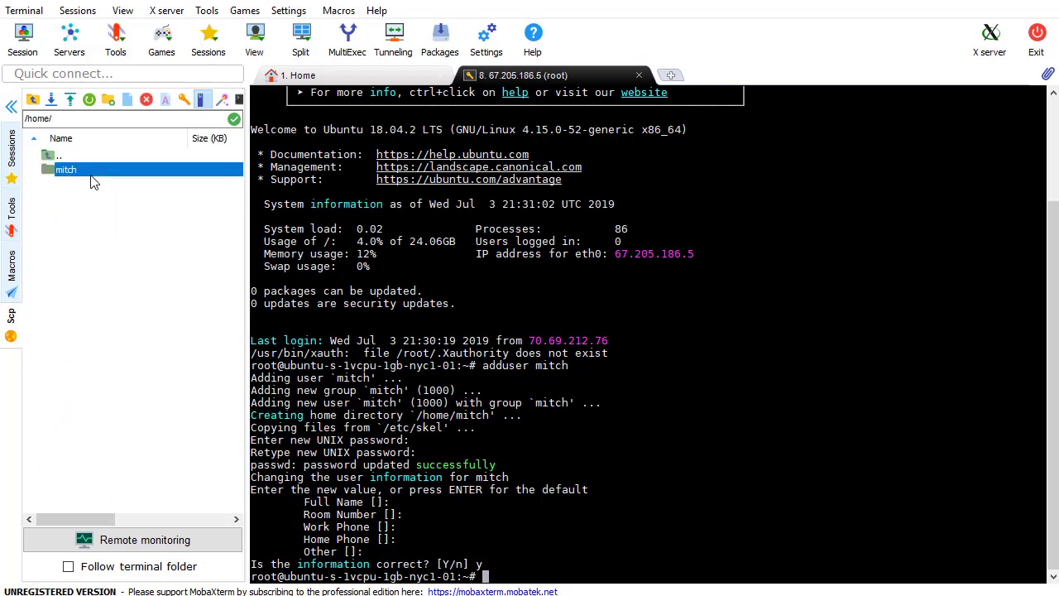
{"action": "left_click", "coordinate": [558, 530]}
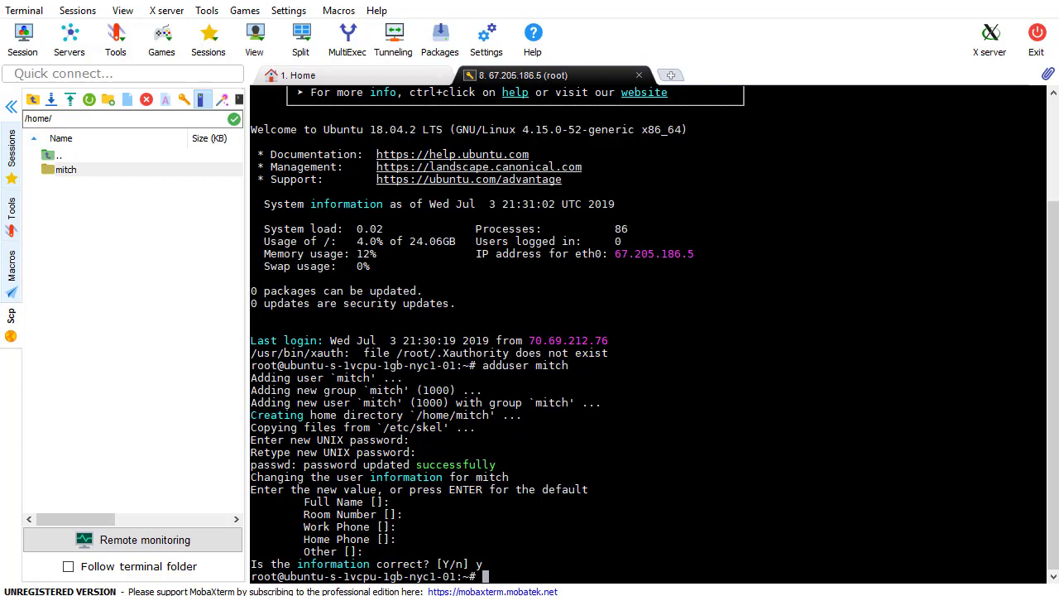
Run usermod -aG sudo mitch, then browse the sidebar back to /home
{"action": "type", "text": "usermod -aG sudo mitch"}
{"action": "key", "text": "Return"}
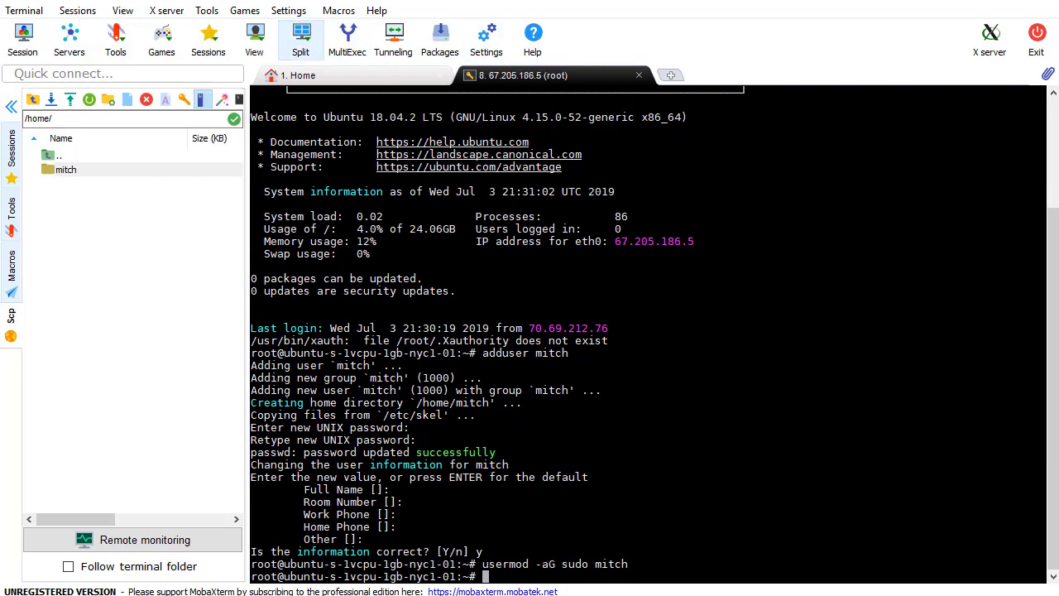
{"action": "left_click", "coordinate": [33, 99]}
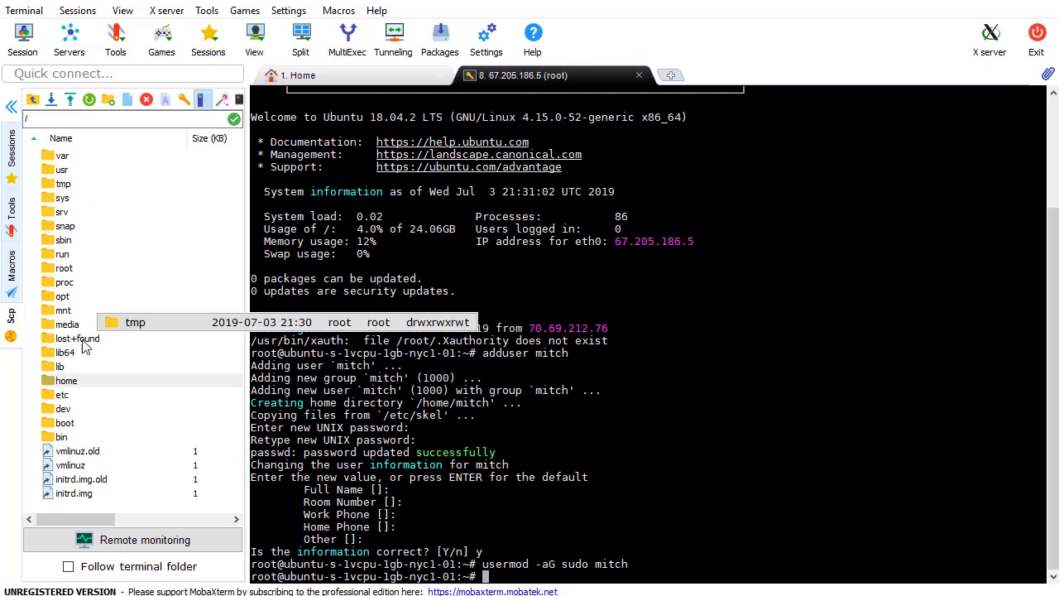
{"action": "left_click", "coordinate": [66, 380]}
{"action": "key", "text": "Return"}
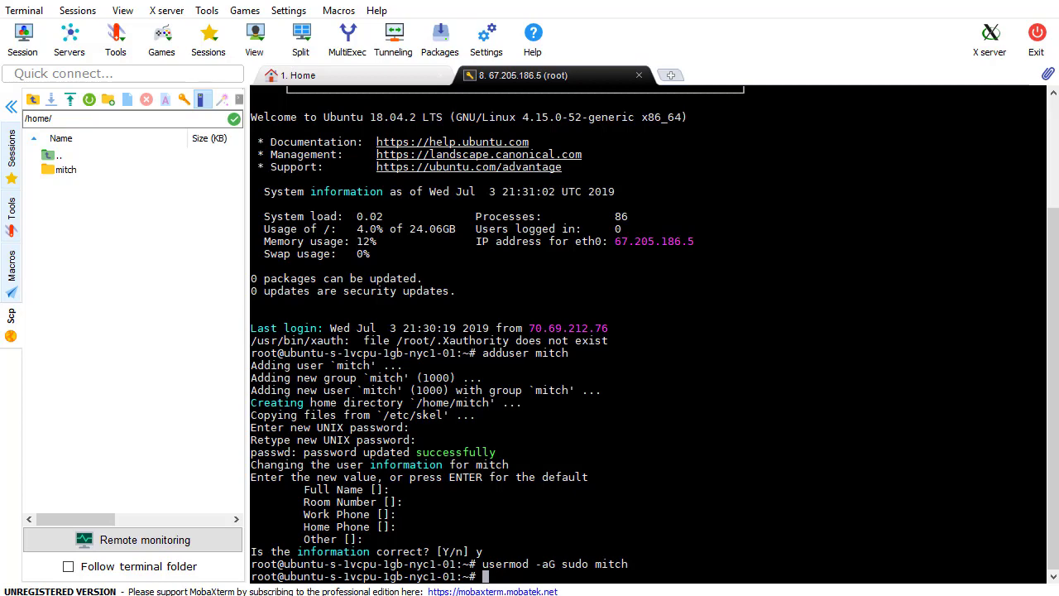
Launch Command Prompt via cmd and position it near the centre of the screen
{"action": "key", "text": "super"}
{"action": "type", "text": "cmd"}
{"action": "key", "text": "Return"}
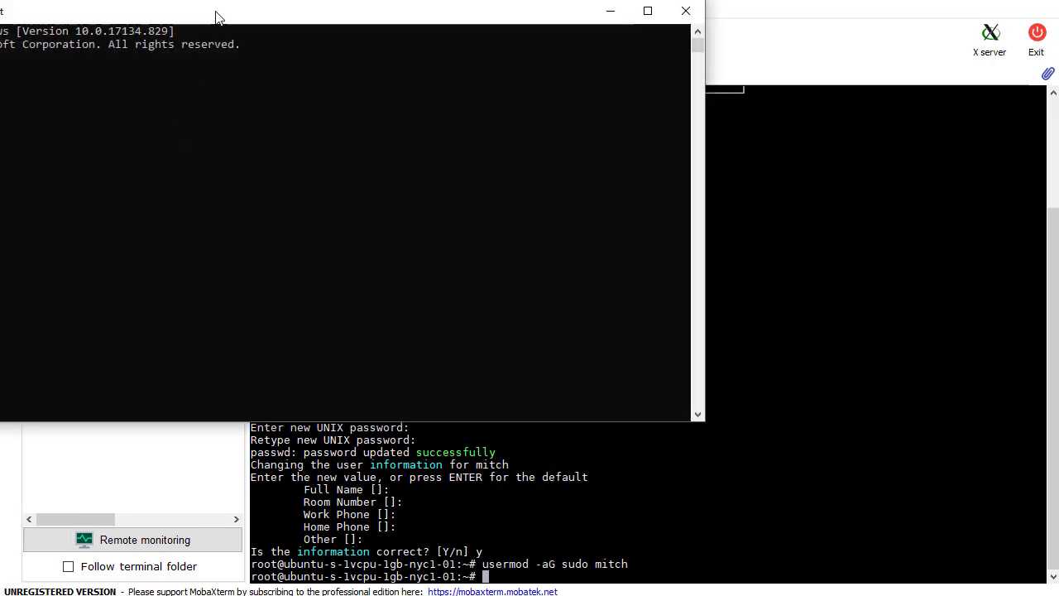
{"action": "left_click_drag", "start_coordinate": [217, 16], "coordinate": [476, 112]}
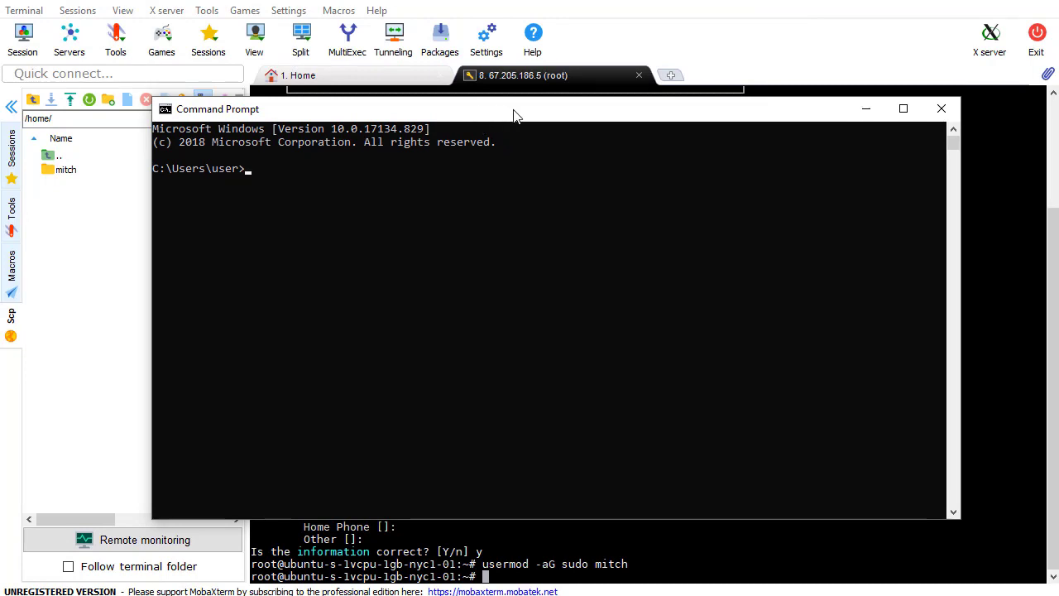
{"action": "left_click_drag", "start_coordinate": [514, 113], "coordinate": [538, 114]}
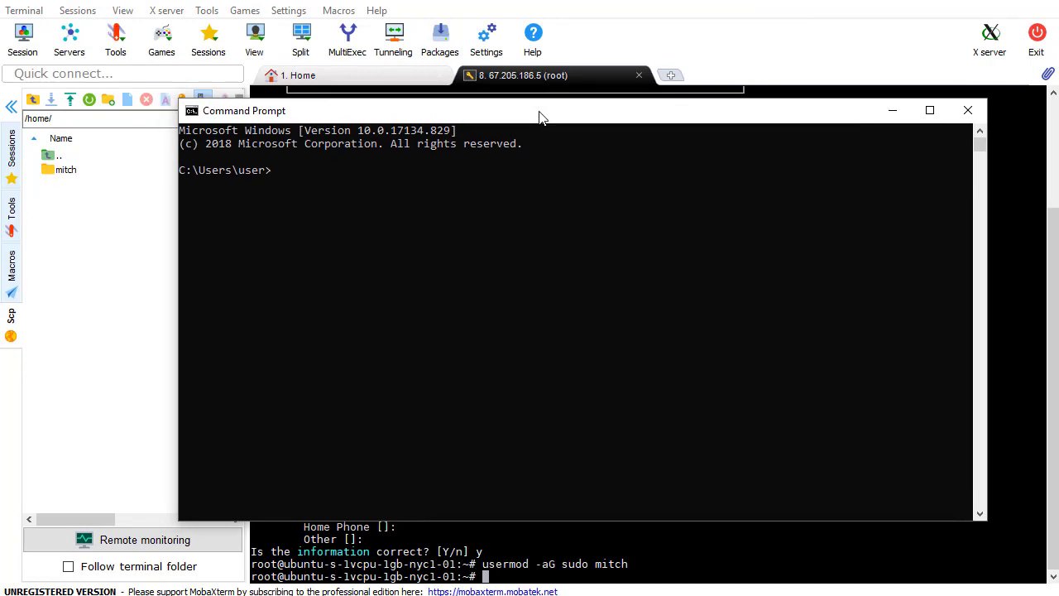
{"action": "left_click_drag", "start_coordinate": [538, 116], "coordinate": [512, 116]}
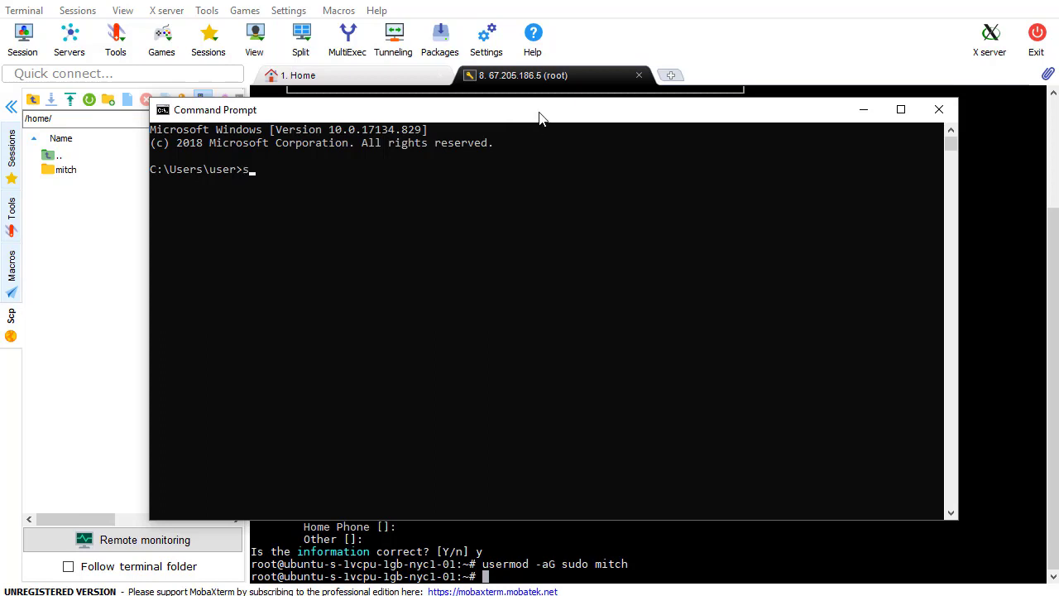
Run ssh-keygen, accepting the default id_rsa location and an empty passphrase
{"action": "type", "text": "keygen"}
{"action": "key", "text": "Return"}
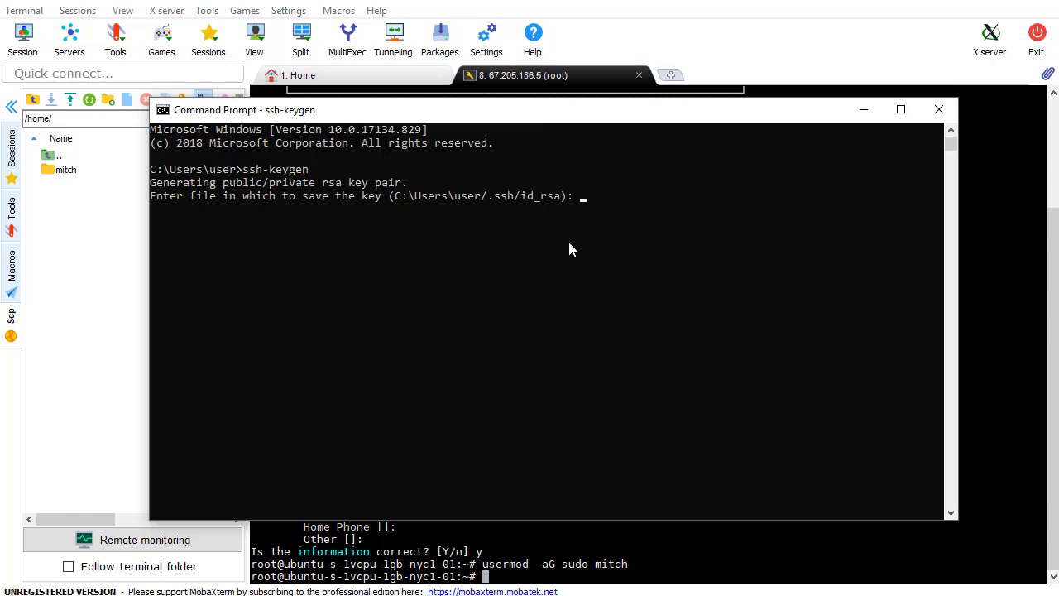
{"action": "key", "text": "Return"}
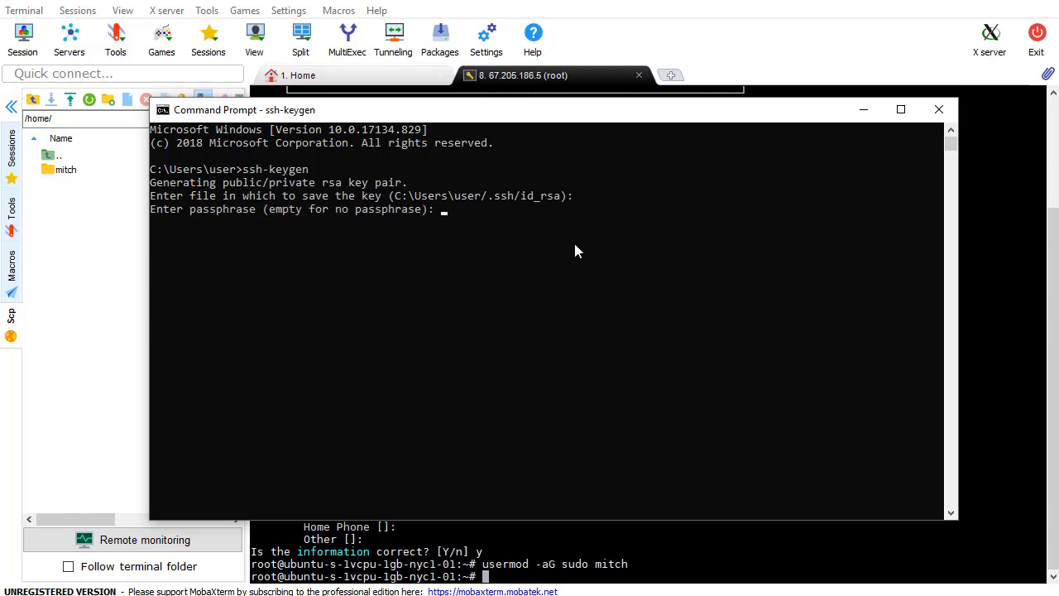
{"action": "key", "text": "Return"}
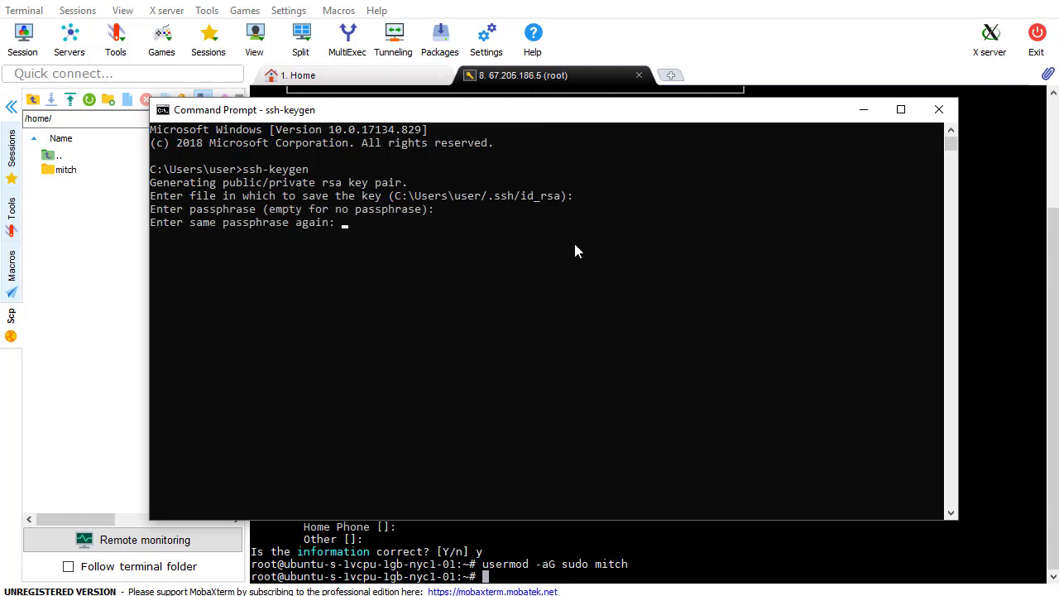
{"action": "key", "text": "Return"}
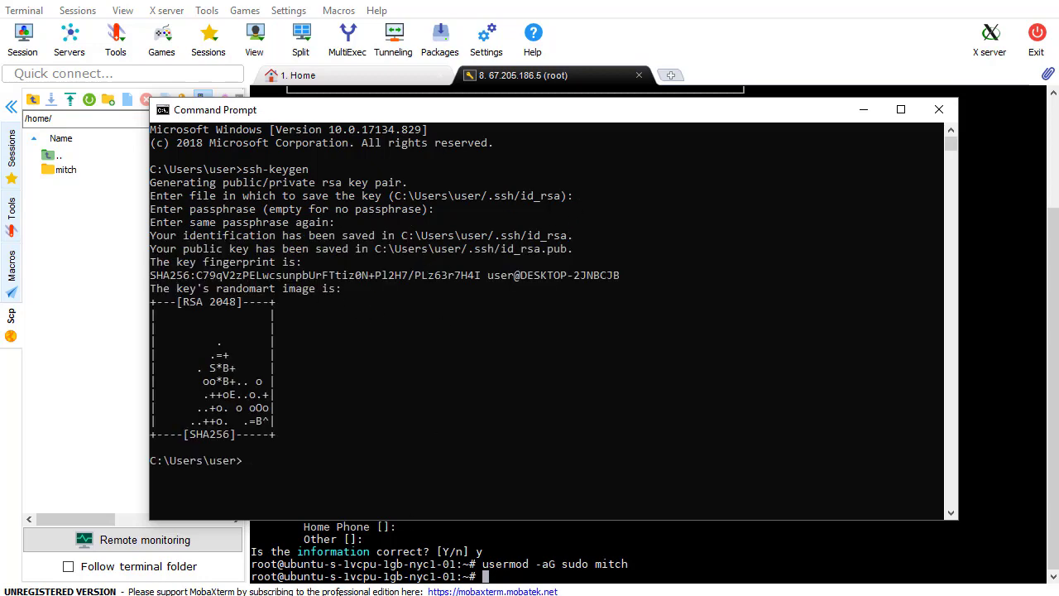
{"action": "key", "text": "alt+Tab"}
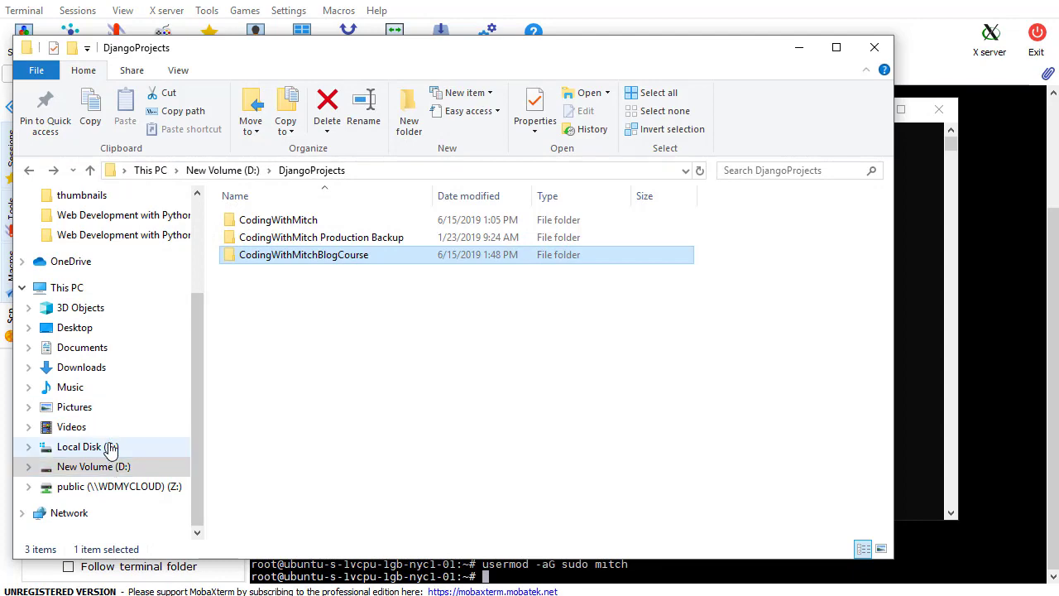
Browse File Explorer to the C:\Users\user\.ssh folder holding the new keys
{"action": "left_click", "coordinate": [83, 446]}
{"action": "left_click", "coordinate": [910, 282]}
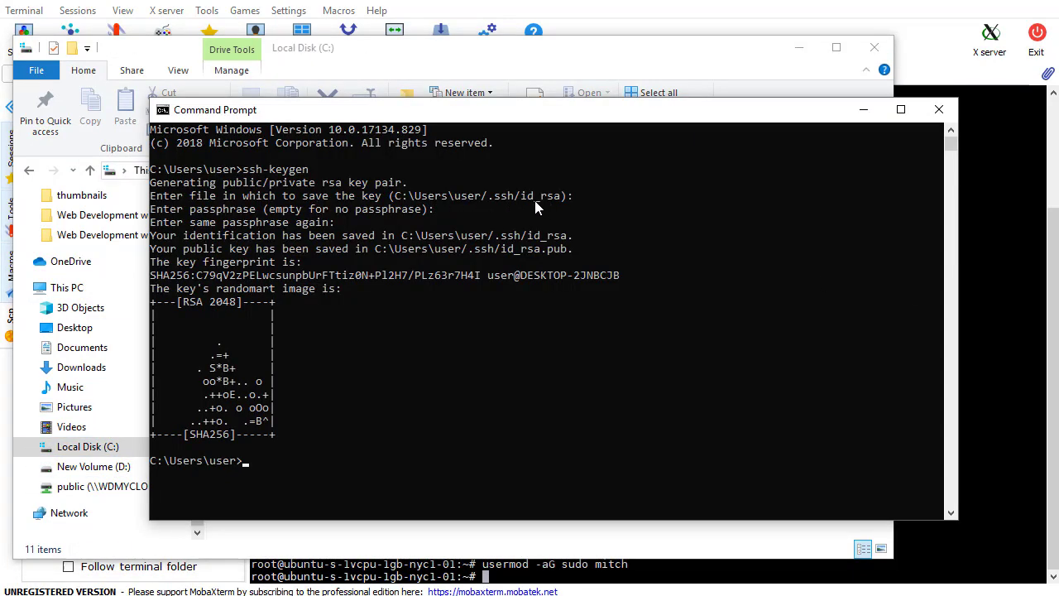
{"action": "left_click", "coordinate": [549, 80]}
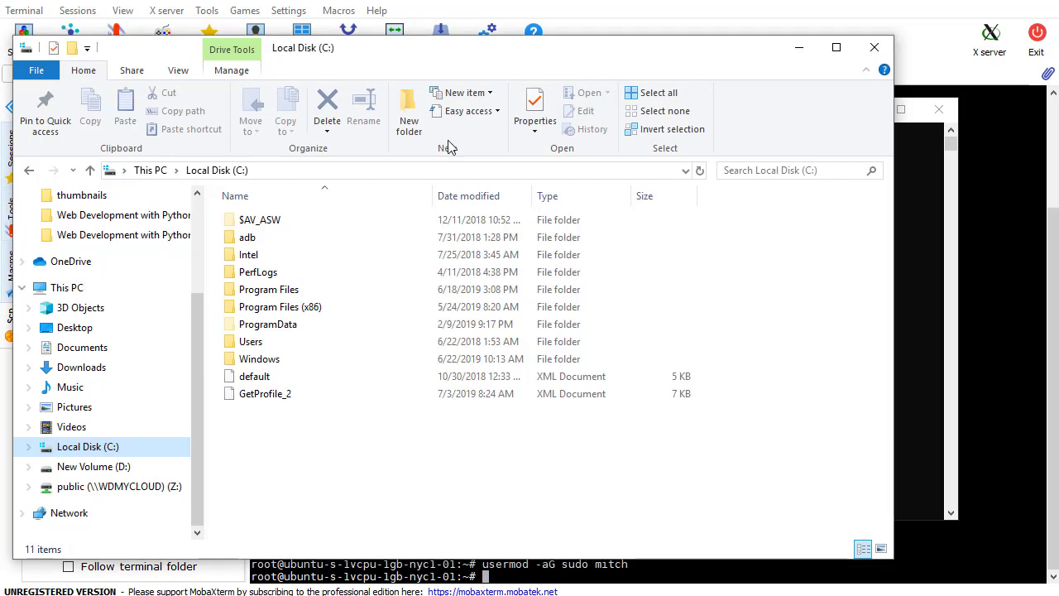
{"action": "double_click", "coordinate": [276, 347]}
{"action": "double_click", "coordinate": [269, 254]}
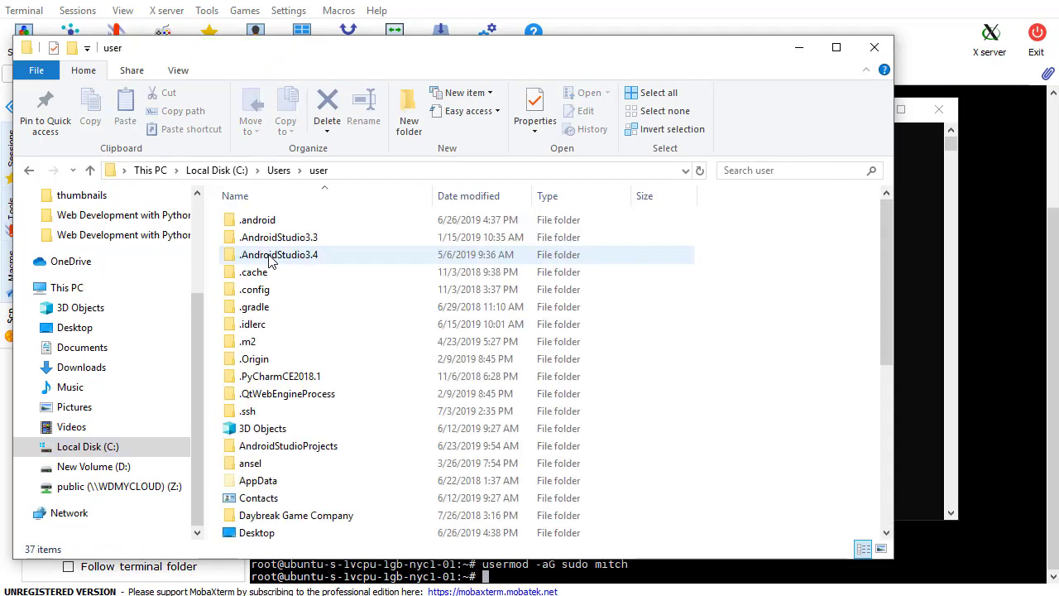
{"action": "left_click", "coordinate": [276, 411]}
{"action": "double_click", "coordinate": [277, 411]}
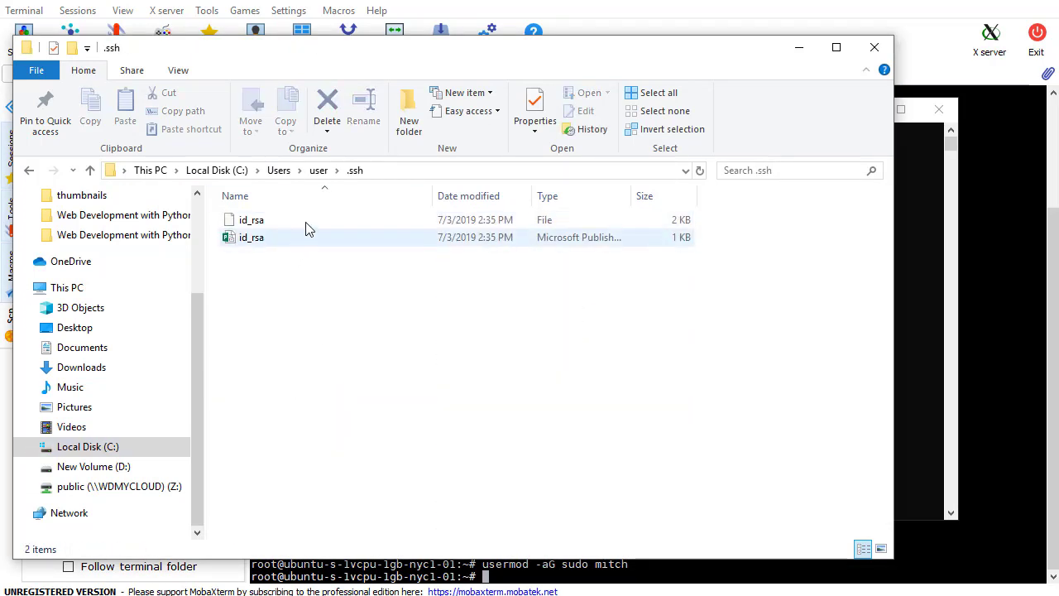
Rename the public key id_rsa.pub to mitch, redoing it after an undo
{"action": "right_click", "coordinate": [265, 244]}
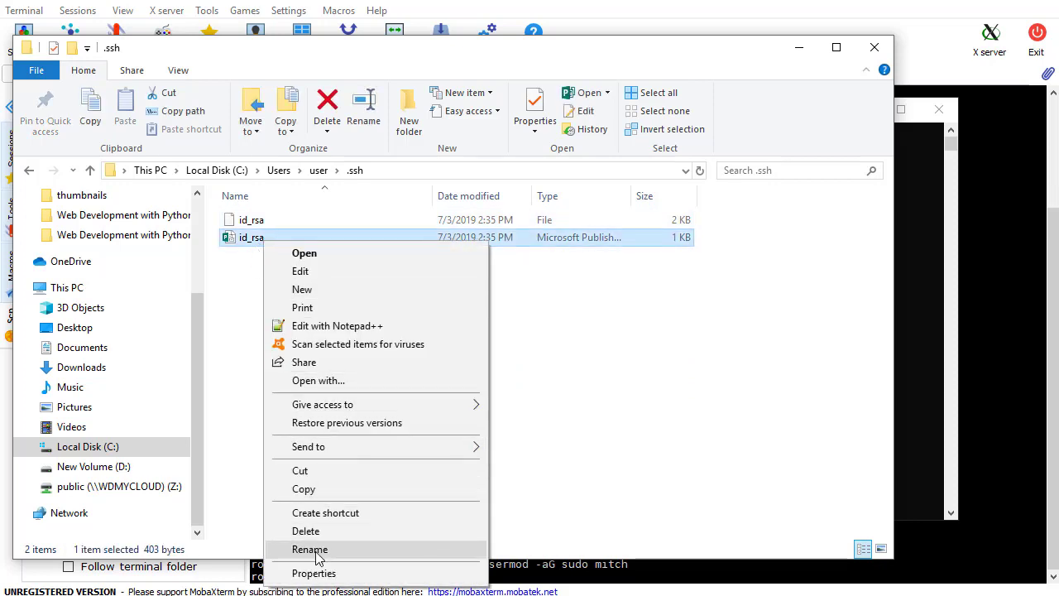
{"action": "left_click", "coordinate": [318, 549]}
{"action": "type", "text": "mitch"}
{"action": "key", "text": "Return"}
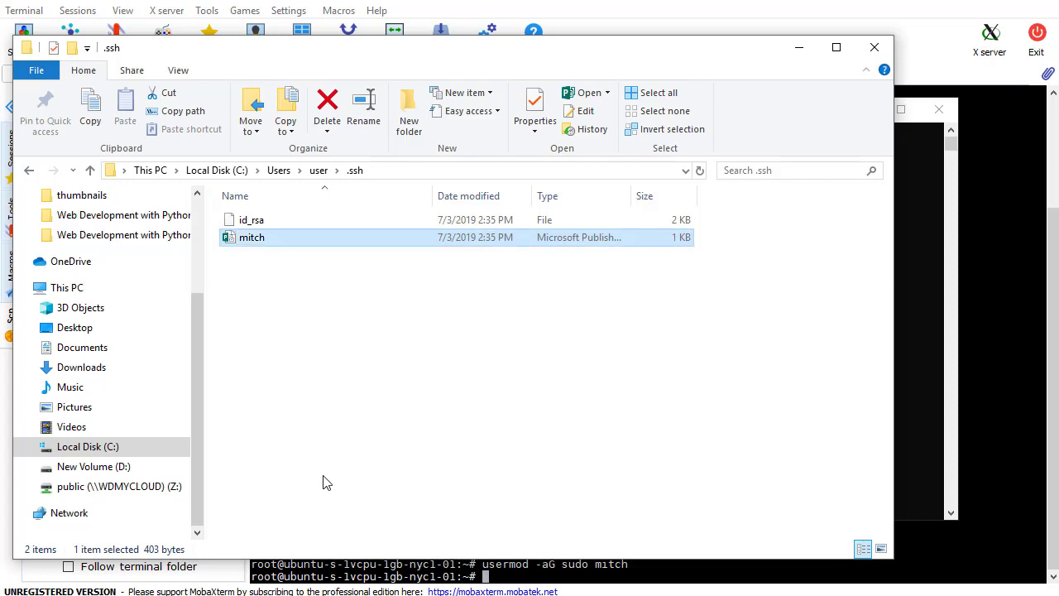
{"action": "left_click", "coordinate": [259, 223]}
{"action": "right_click", "coordinate": [260, 219]}
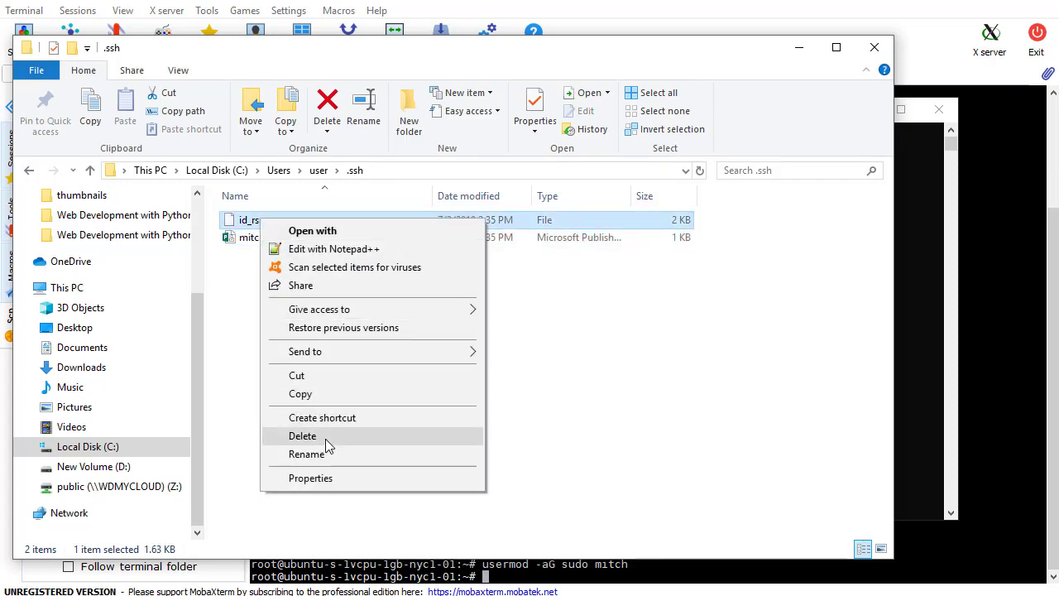
{"action": "left_click", "coordinate": [276, 272]}
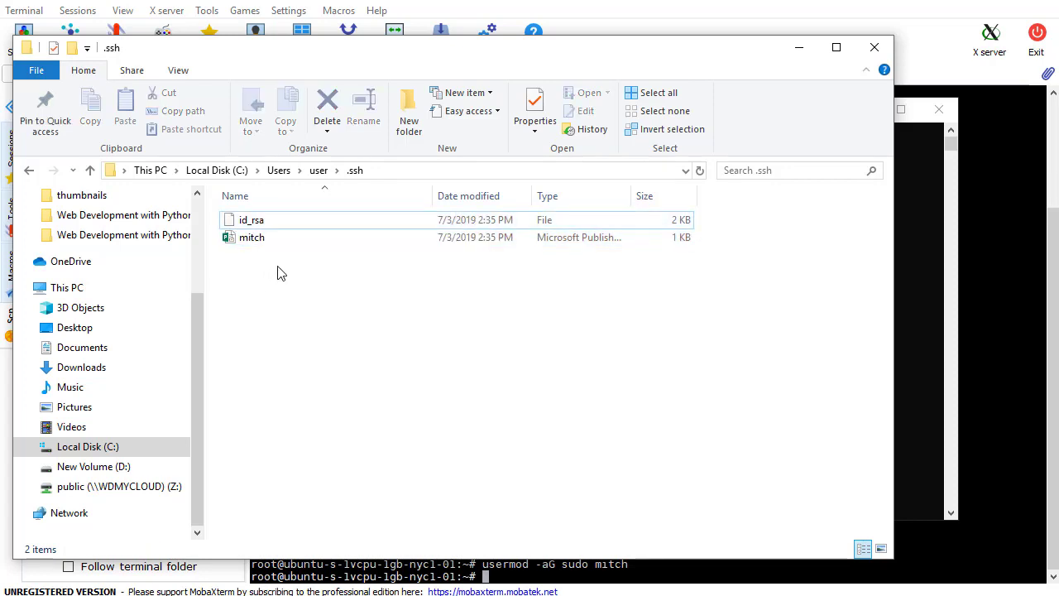
{"action": "key", "text": "ctrl+z"}
{"action": "right_click", "coordinate": [259, 240]}
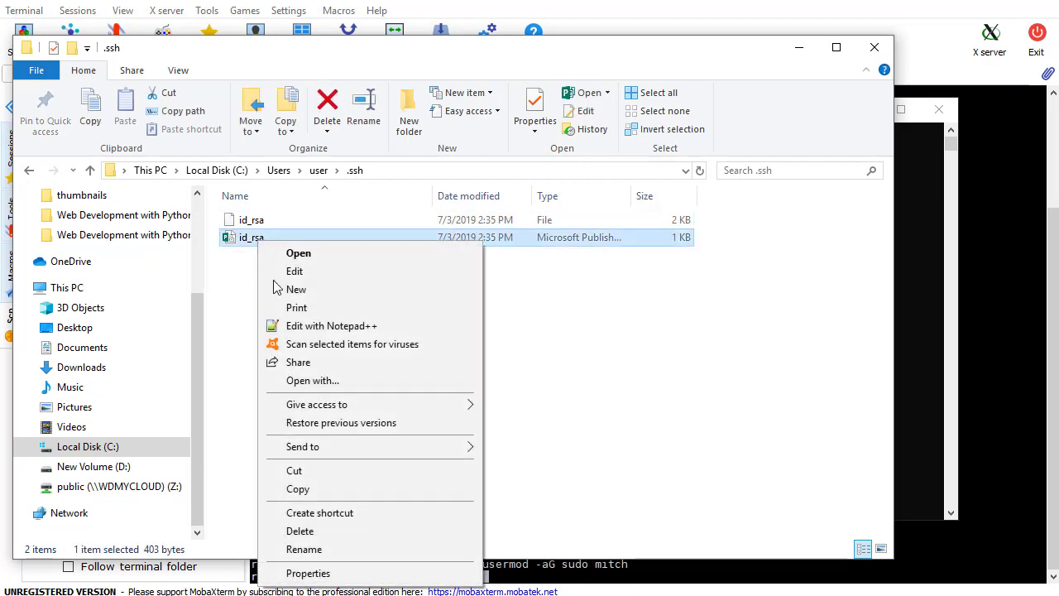
{"action": "left_click", "coordinate": [317, 550]}
{"action": "type", "text": "mitch"}
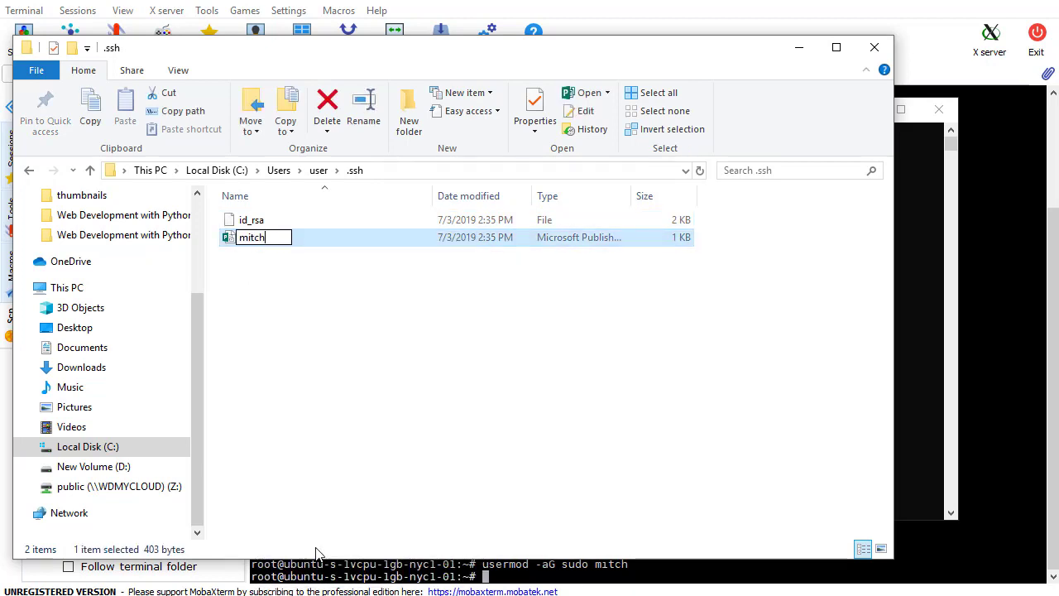
{"action": "key", "text": "Return"}
Rename the private key id_rsa to mitch and nudge the .ssh window aside
{"action": "left_click", "coordinate": [262, 225]}
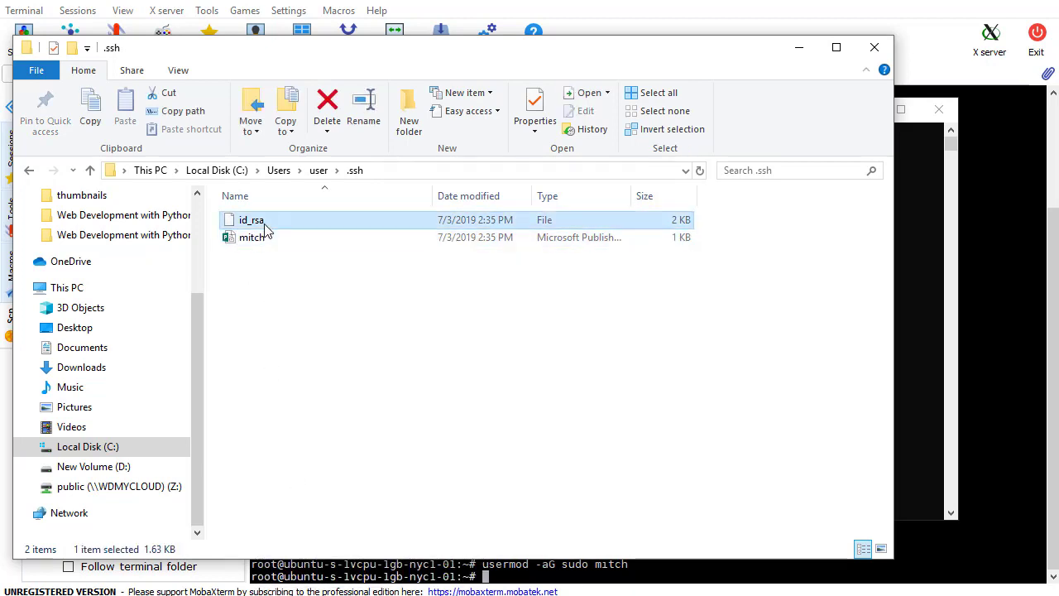
{"action": "right_click", "coordinate": [264, 223]}
{"action": "left_click", "coordinate": [319, 461]}
{"action": "type", "text": "mitch"}
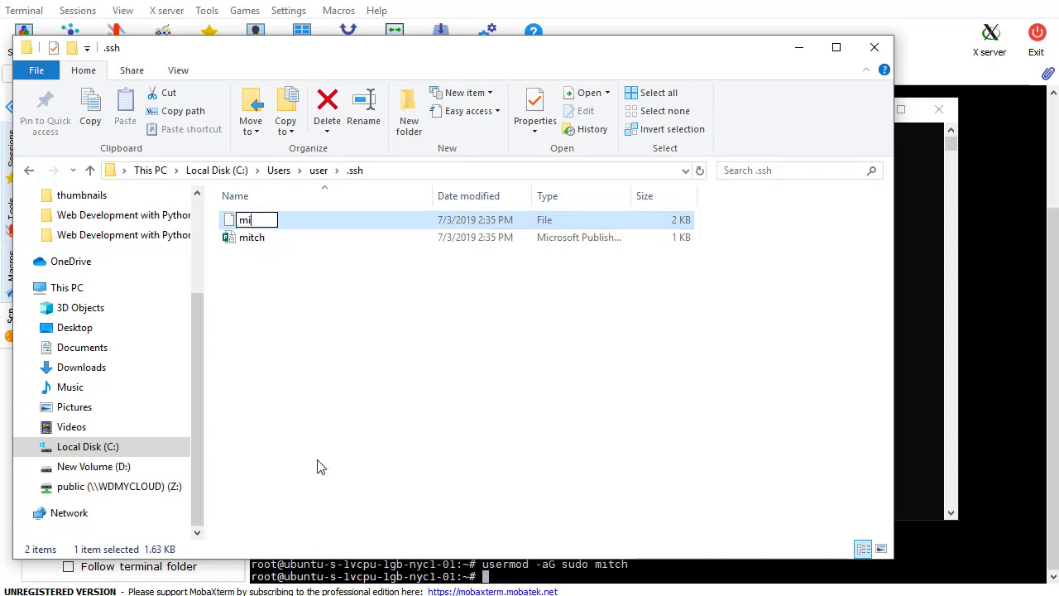
{"action": "key", "text": "Return"}
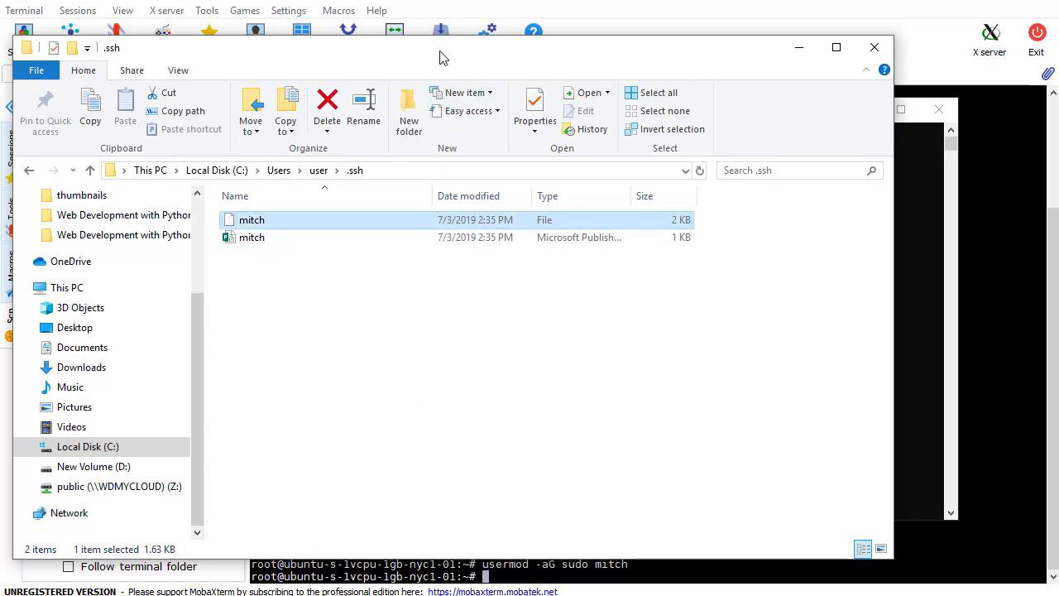
{"action": "left_click_drag", "start_coordinate": [439, 55], "coordinate": [513, 69]}
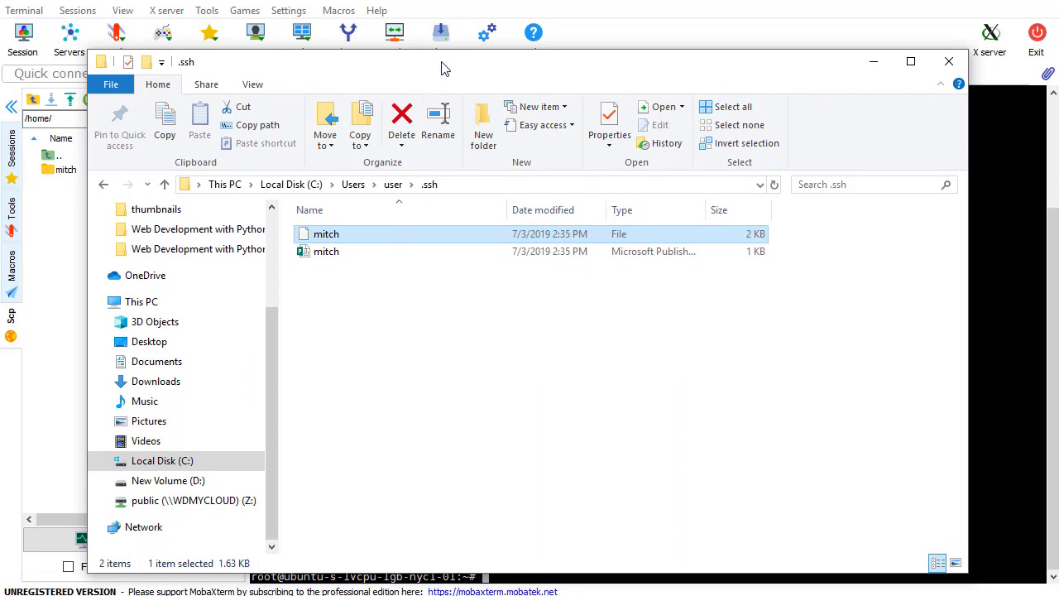
{"action": "mouse_move", "coordinate": [443, 68]}
{"action": "left_mouse_down"}
{"action": "mouse_move", "coordinate": [492, 73]}
{"action": "mouse_move", "coordinate": [432, 51]}
{"action": "left_mouse_up"}
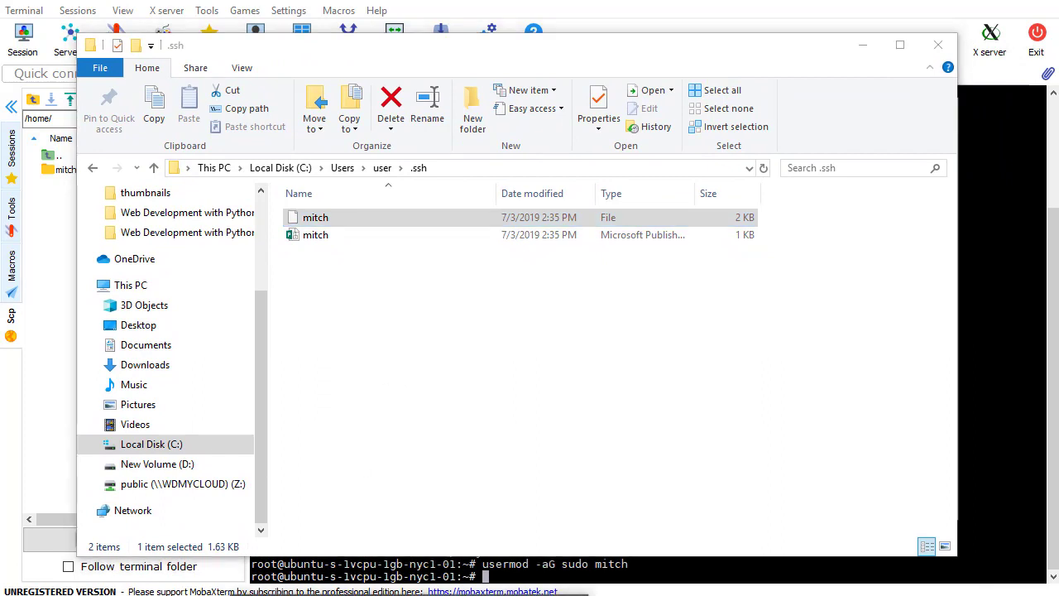
Rerun the recalled ssh-keygen command with default path and empty passphrase for a second id_rsa pair
{"action": "key", "text": "alt+Tab"}
{"action": "left_click", "coordinate": [469, 326]}
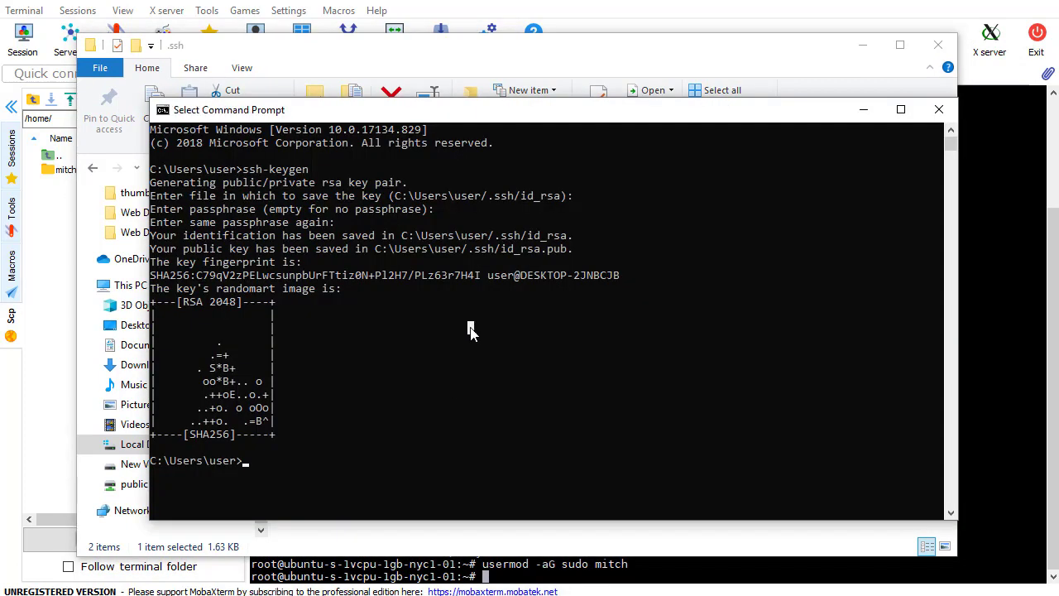
{"action": "key", "text": "Up"}
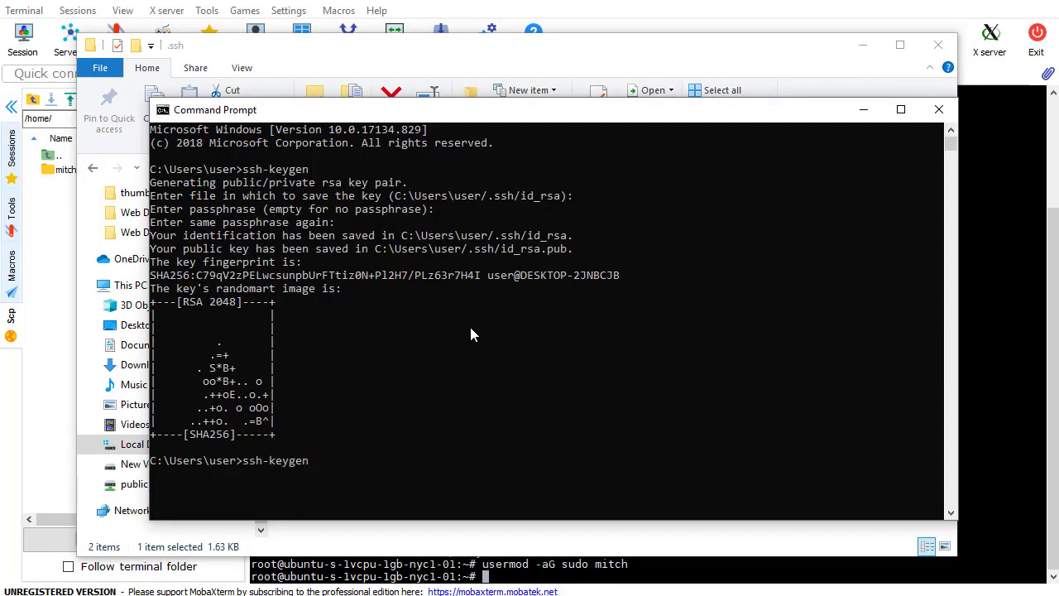
{"action": "key", "text": "Return"}
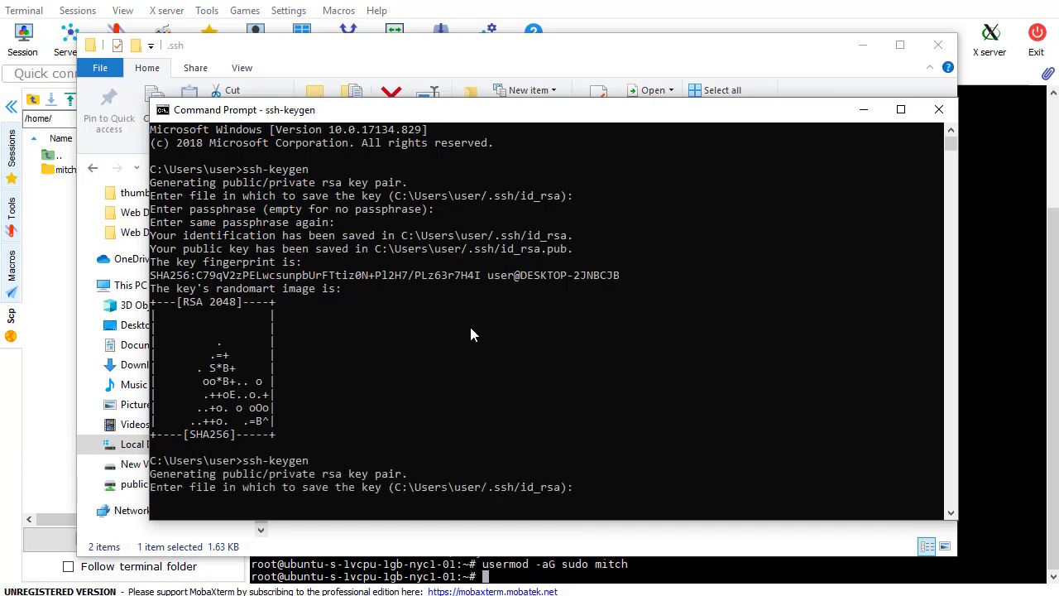
{"action": "key", "text": "Return"}
{"action": "key", "text": "Return"}
{"action": "key", "text": "Return"}
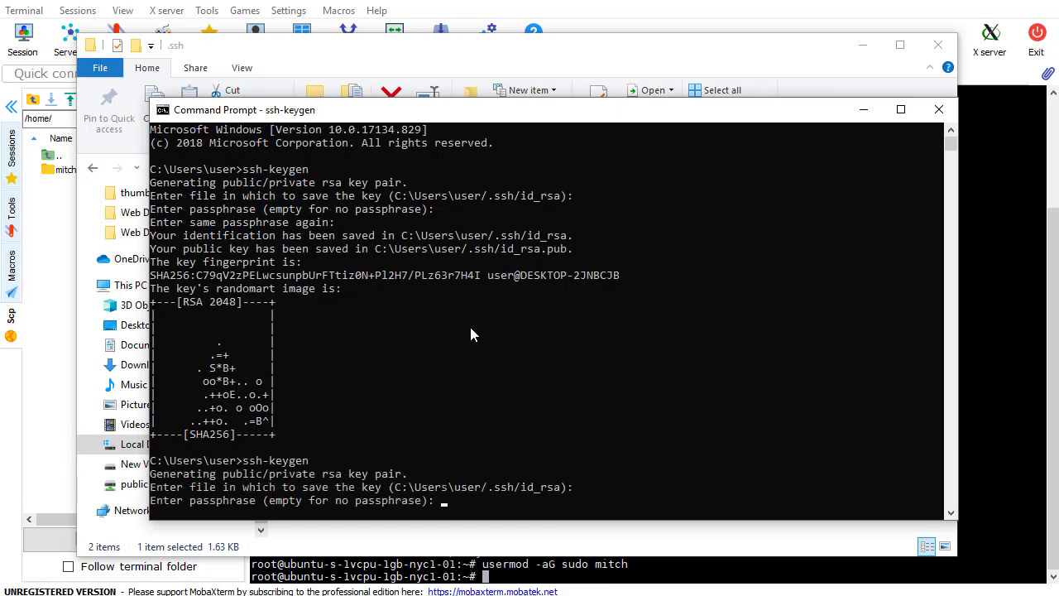
{"action": "left_click", "coordinate": [863, 109]}
Rename the new id_rsa.pub and id_rsa key files to root
{"action": "right_click", "coordinate": [337, 237]}
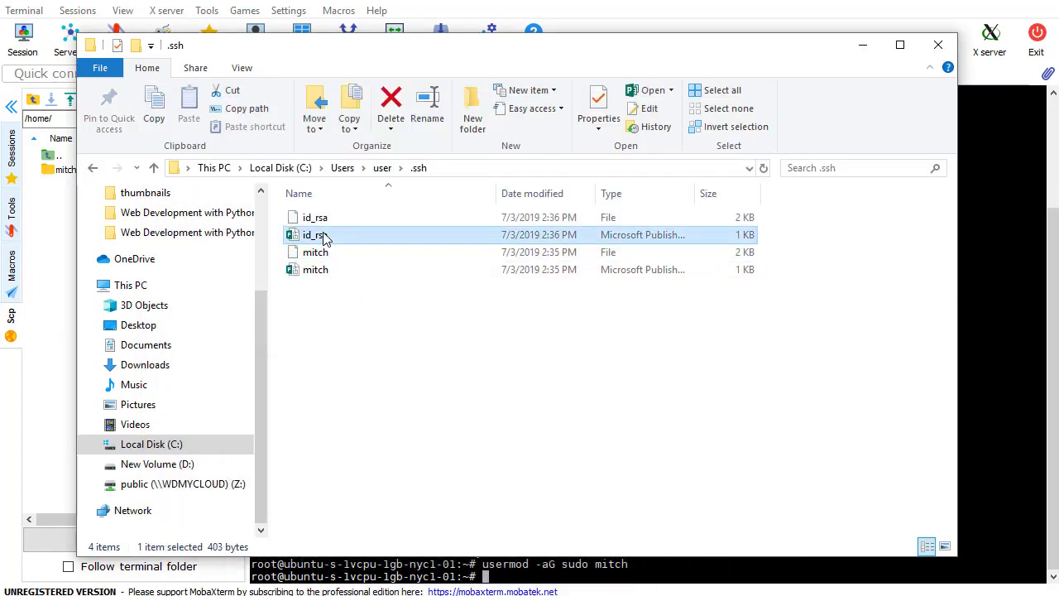
{"action": "left_click", "coordinate": [396, 540]}
{"action": "type", "text": "root"}
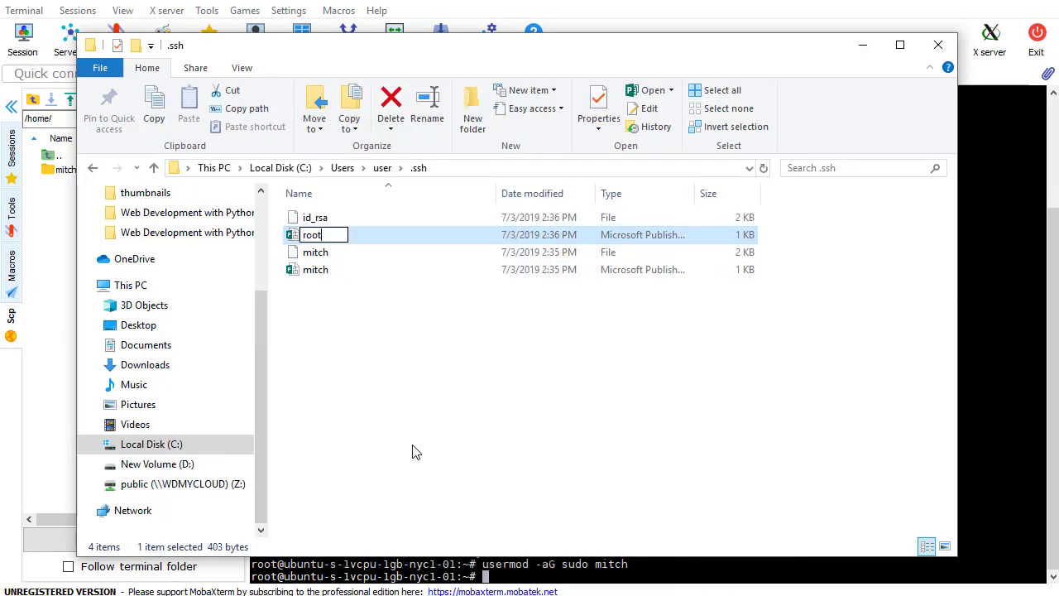
{"action": "key", "text": "Return"}
{"action": "right_click", "coordinate": [338, 223]}
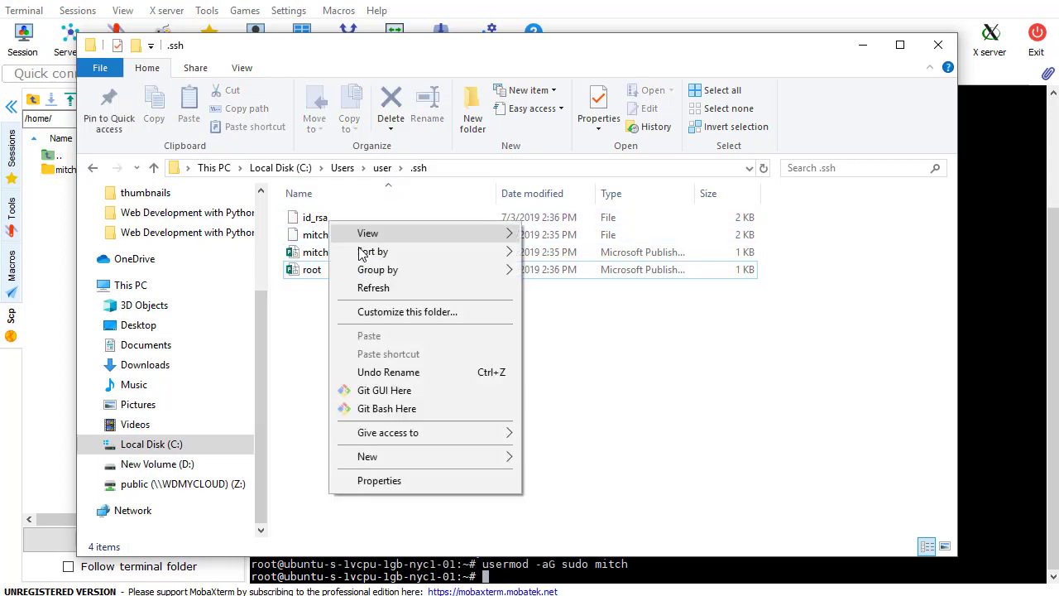
{"action": "left_click", "coordinate": [321, 223]}
{"action": "right_click", "coordinate": [318, 223]}
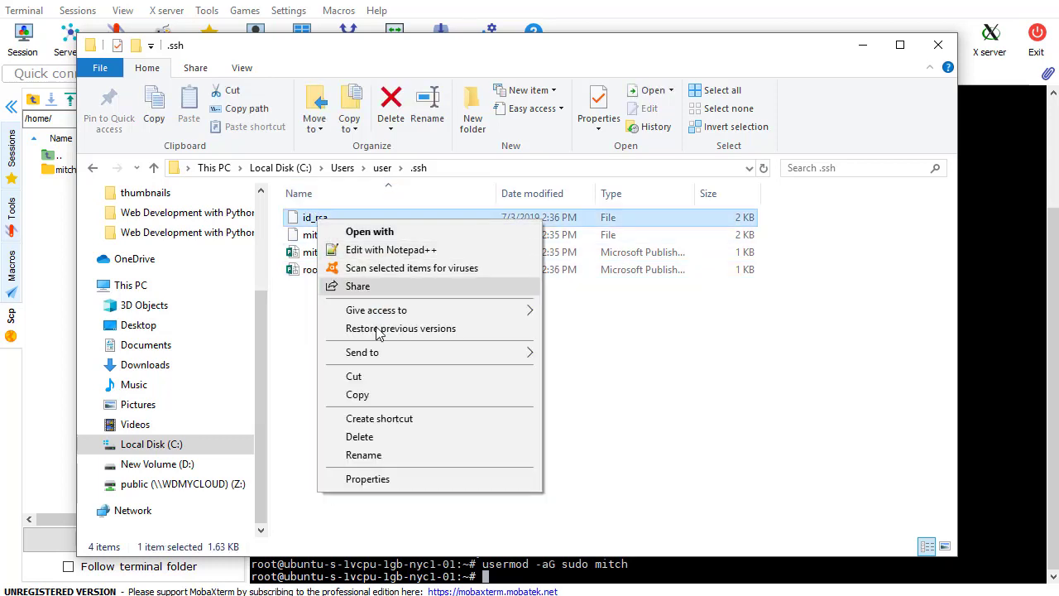
{"action": "left_click", "coordinate": [387, 456]}
{"action": "type", "text": "root"}
{"action": "key", "text": "Return"}
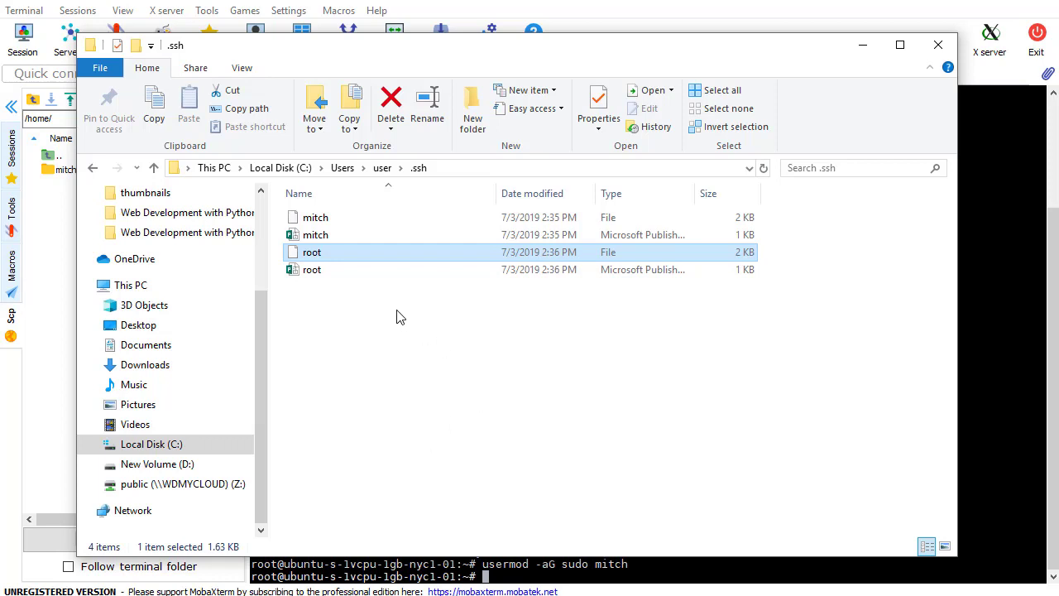
Open root.pub in Notepad++ and copy its entire ssh-rsa key
{"action": "left_click", "coordinate": [329, 237]}
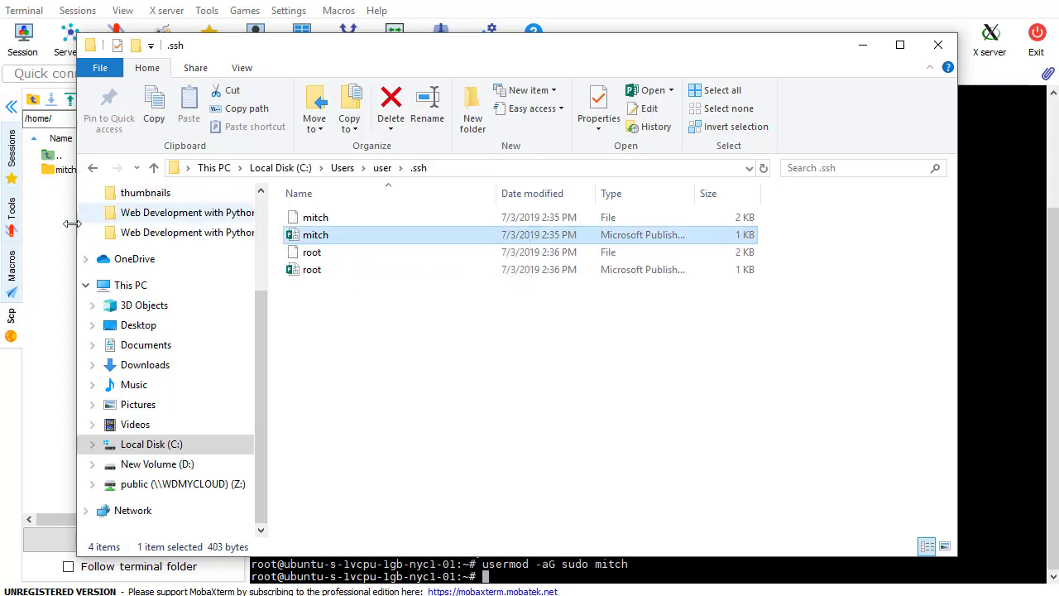
{"action": "left_click", "coordinate": [327, 274]}
{"action": "right_click", "coordinate": [328, 277]}
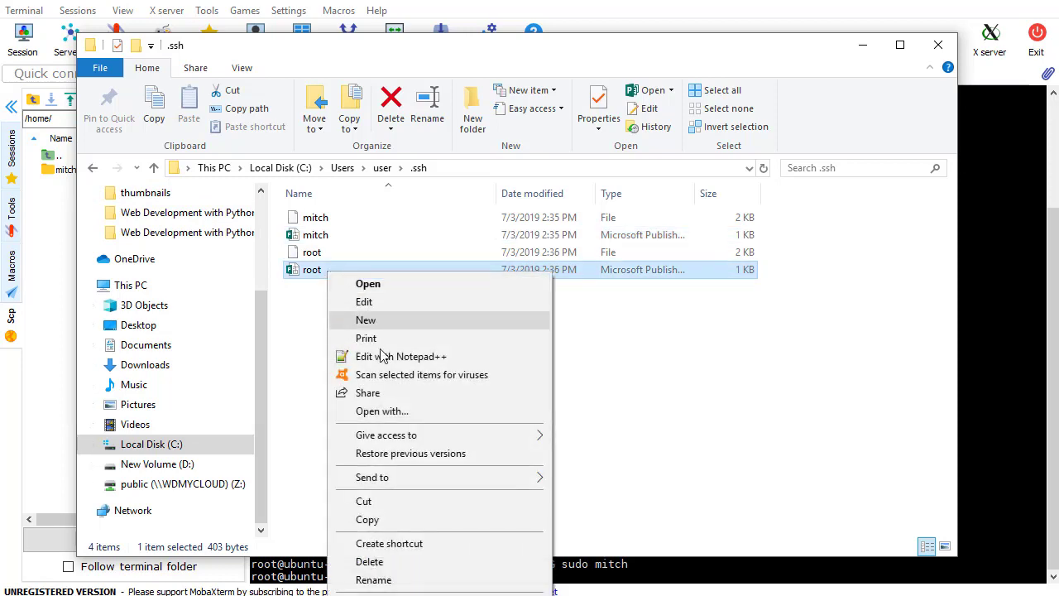
{"action": "left_click", "coordinate": [382, 357]}
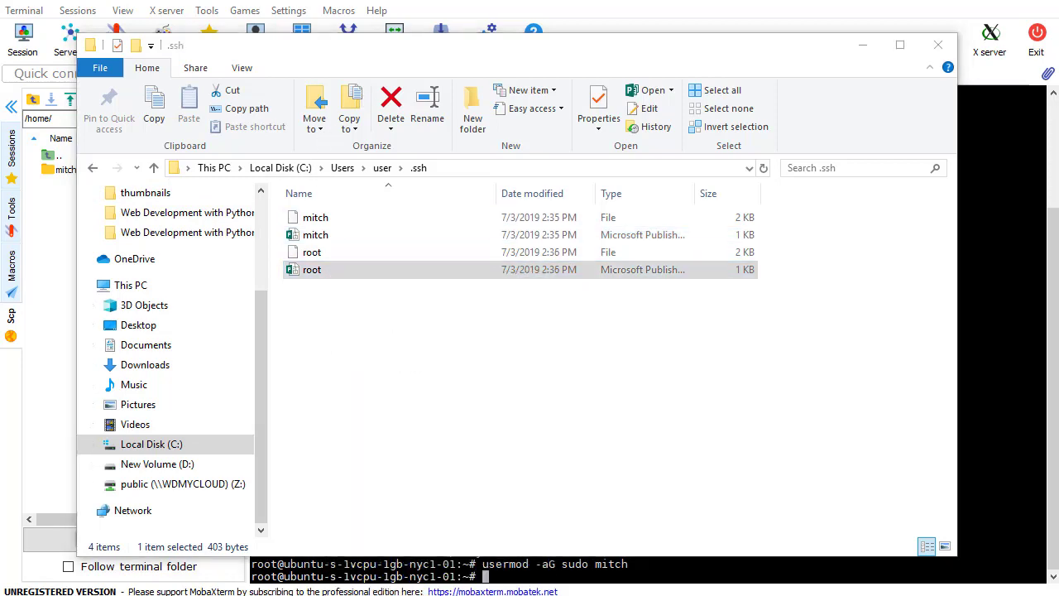
{"action": "left_click", "coordinate": [157, 191]}
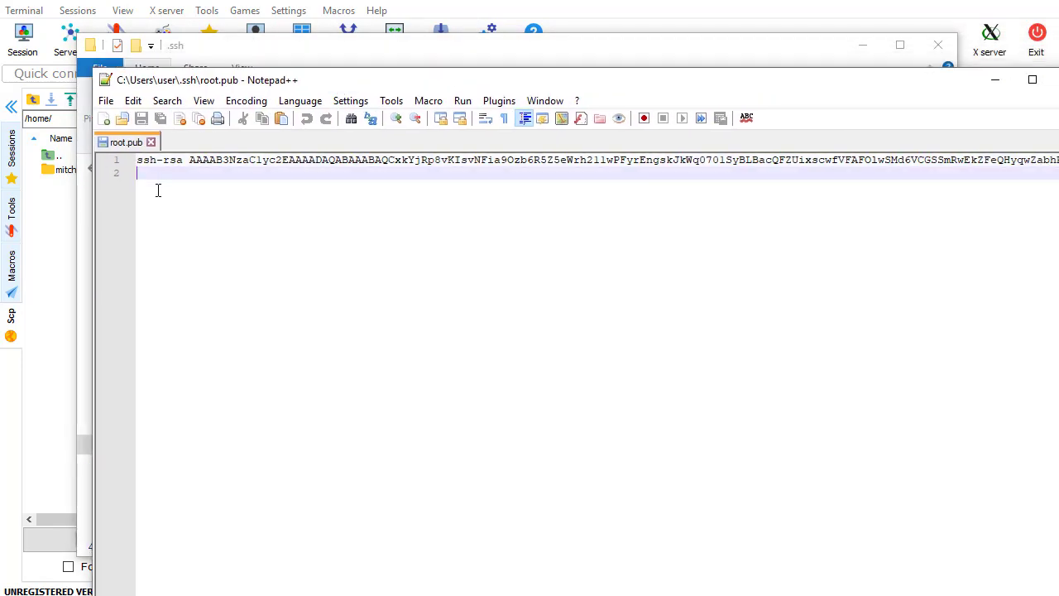
{"action": "key", "text": "ctrl+a"}
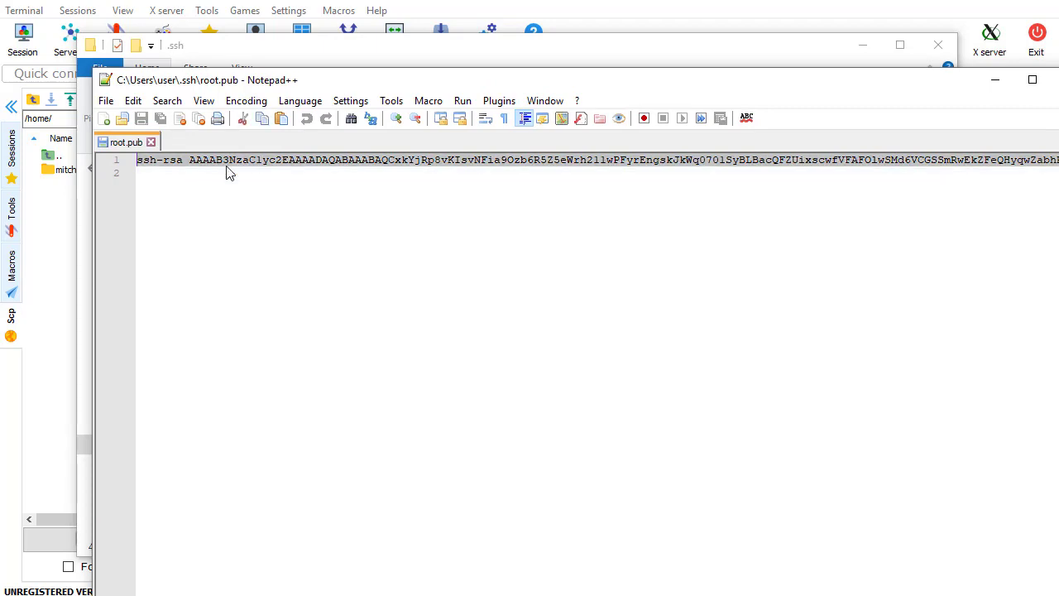
{"action": "left_click", "coordinate": [996, 80]}
Open /root/.ssh/authorized_keys in the default text editor, paste the root ssh-rsa key and save
{"action": "left_click", "coordinate": [861, 46]}
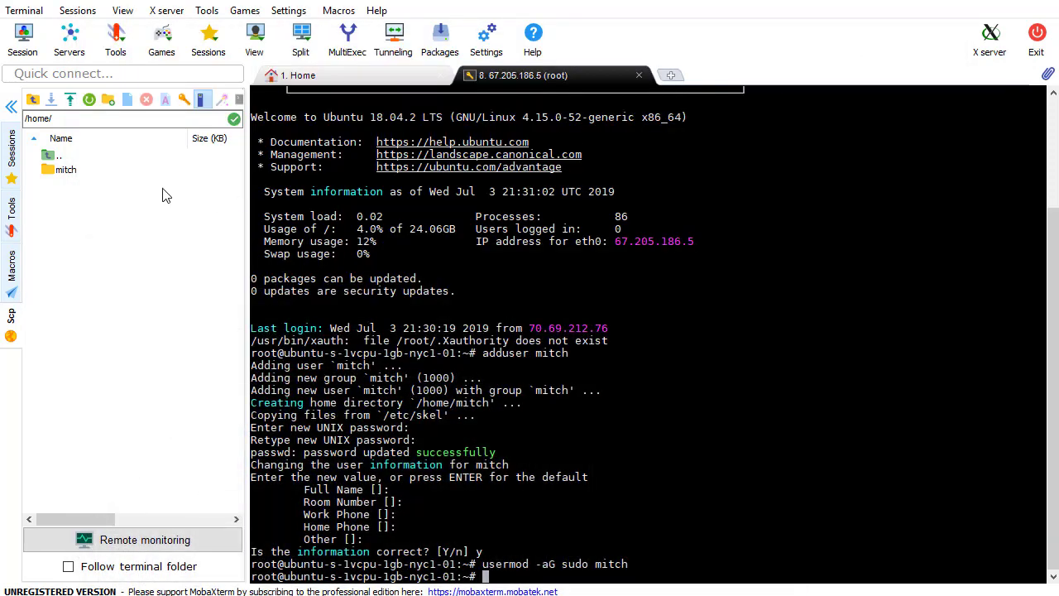
{"action": "double_click", "coordinate": [55, 155]}
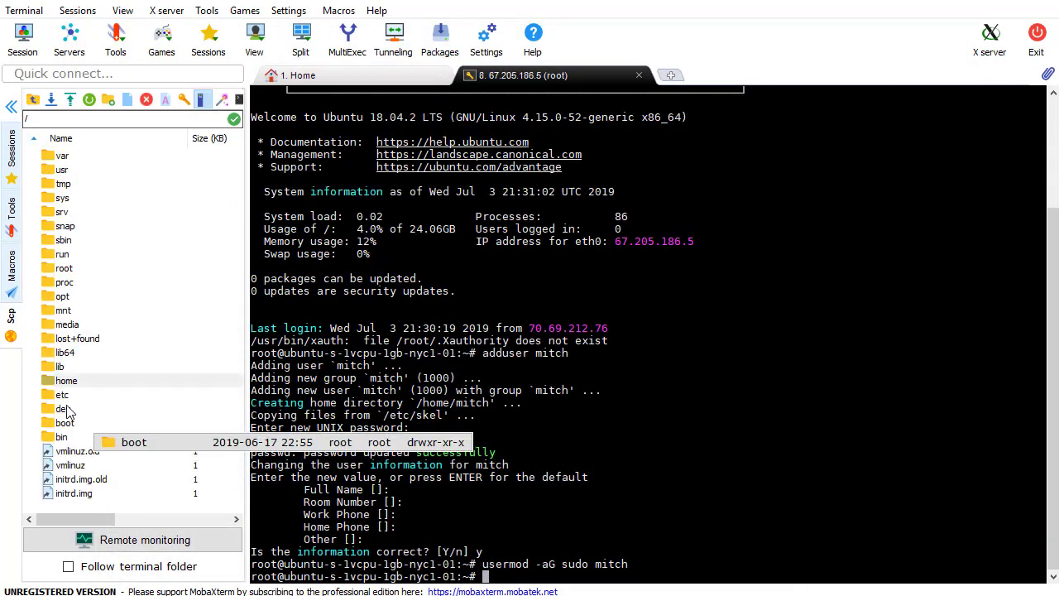
{"action": "double_click", "coordinate": [66, 268]}
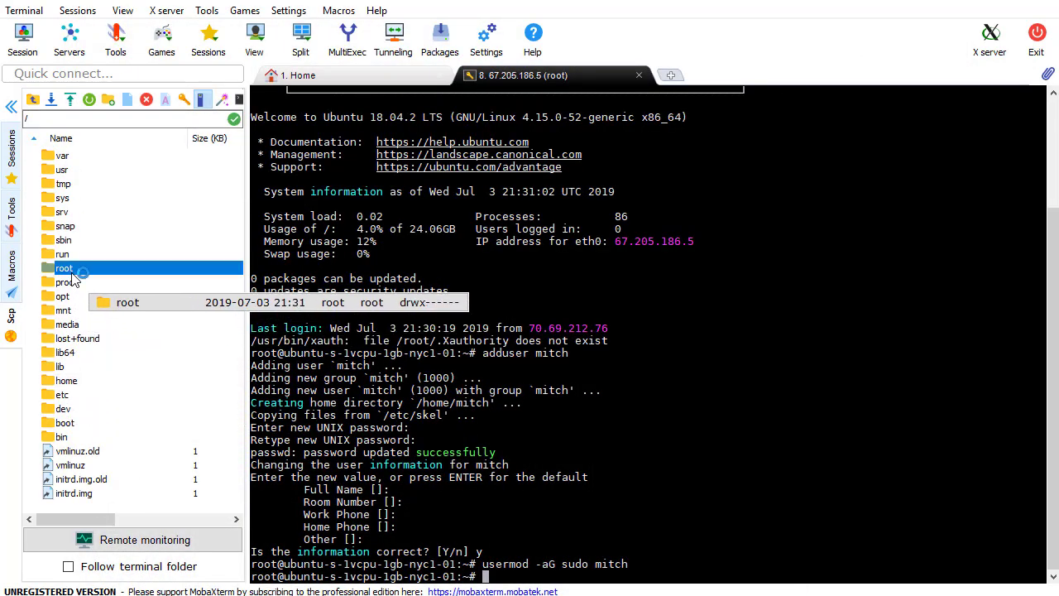
{"action": "double_click", "coordinate": [83, 170]}
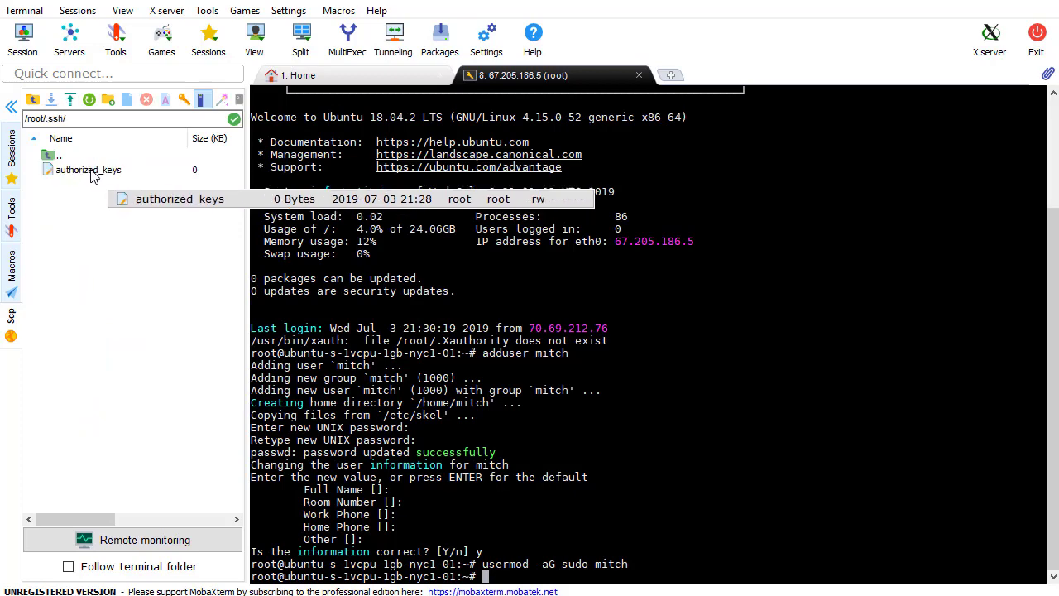
{"action": "right_click", "coordinate": [93, 174]}
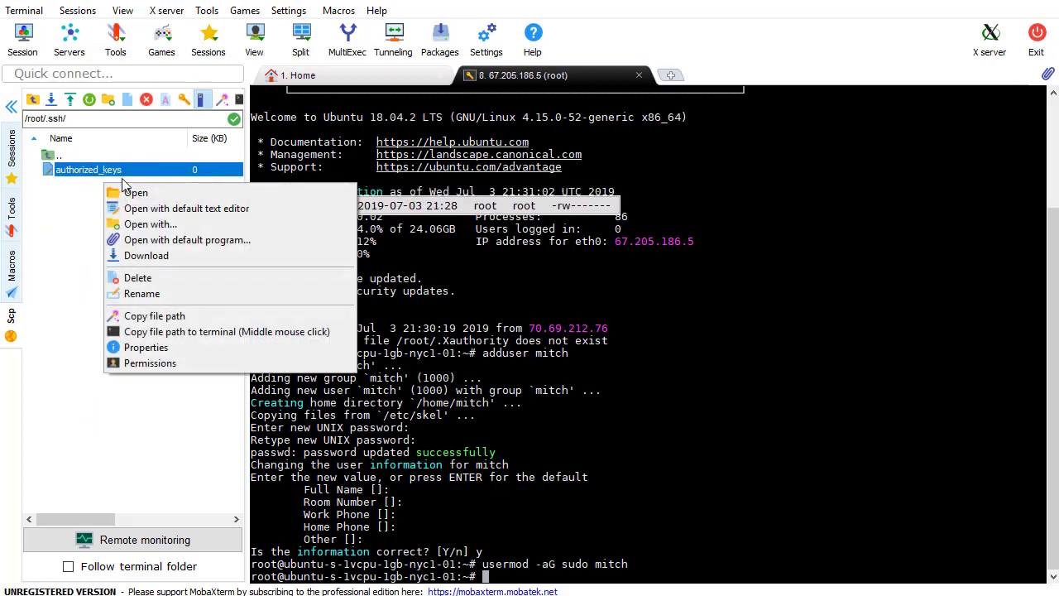
{"action": "left_click", "coordinate": [196, 212]}
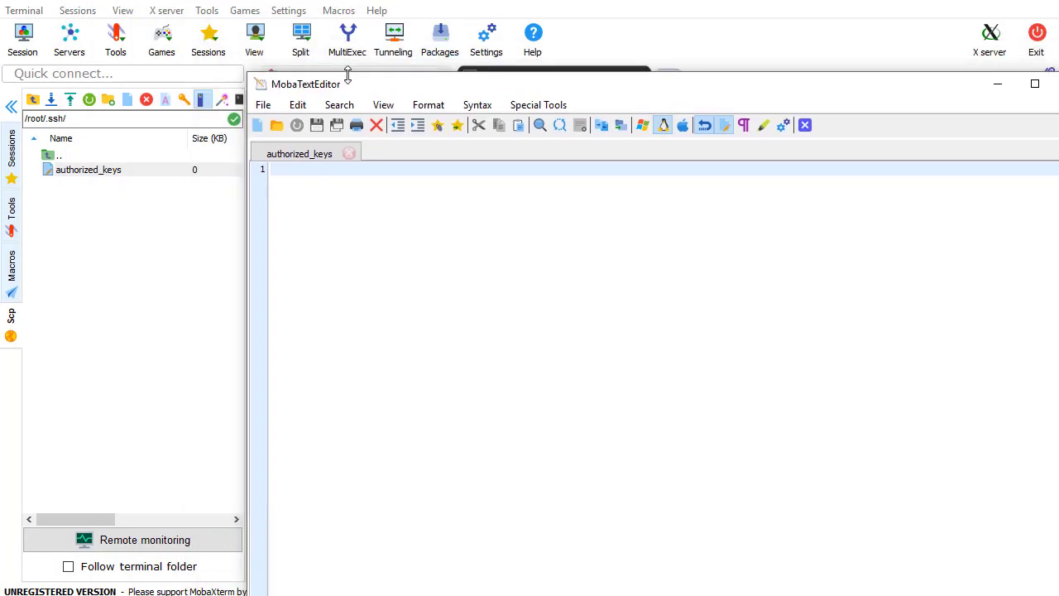
{"action": "key", "text": "ctrl+v"}
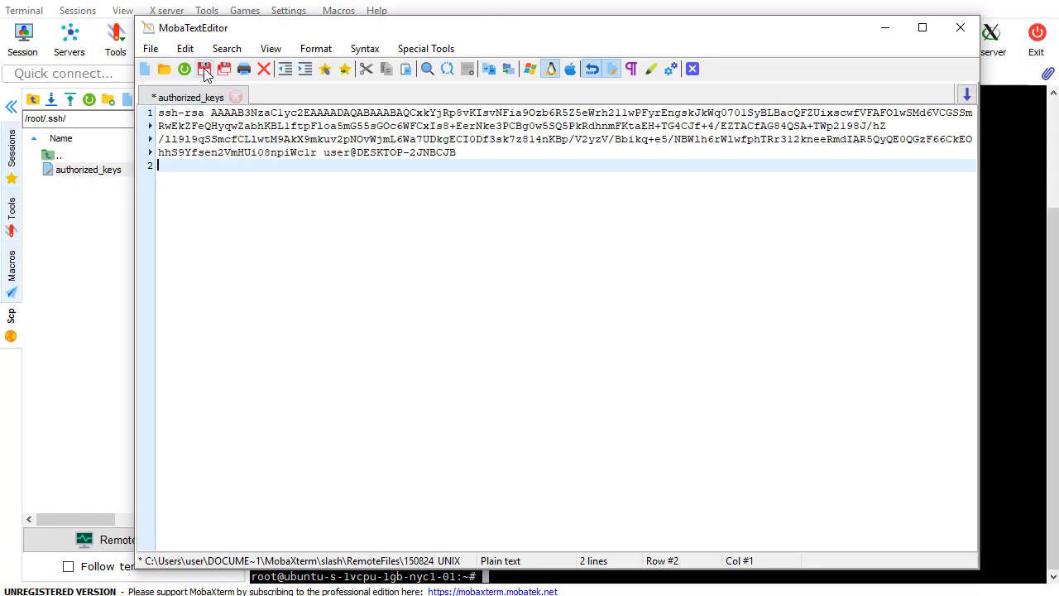
{"action": "left_click", "coordinate": [204, 68]}
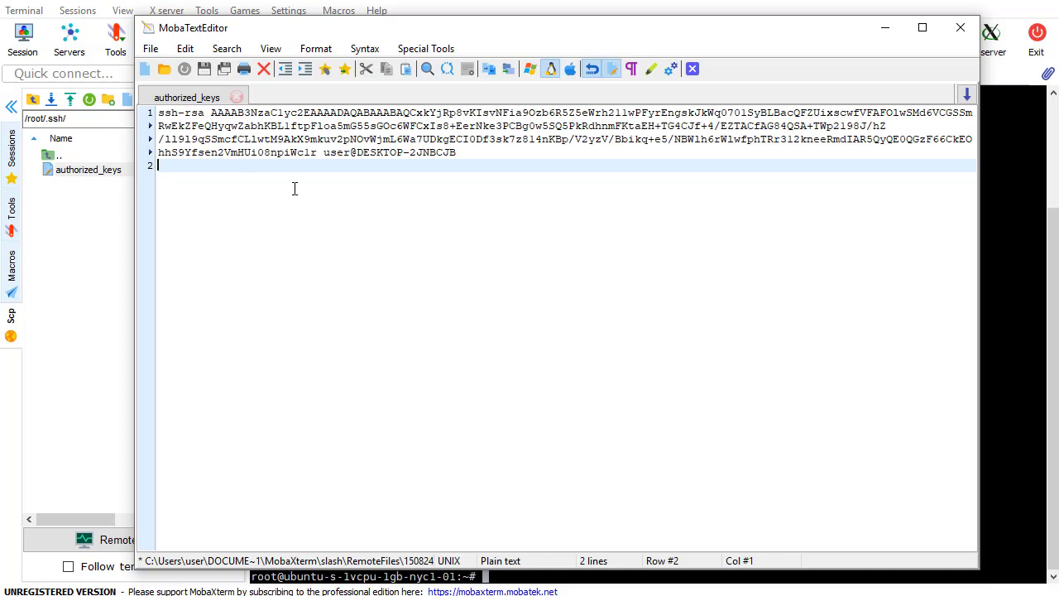
{"action": "left_click", "coordinate": [884, 35]}
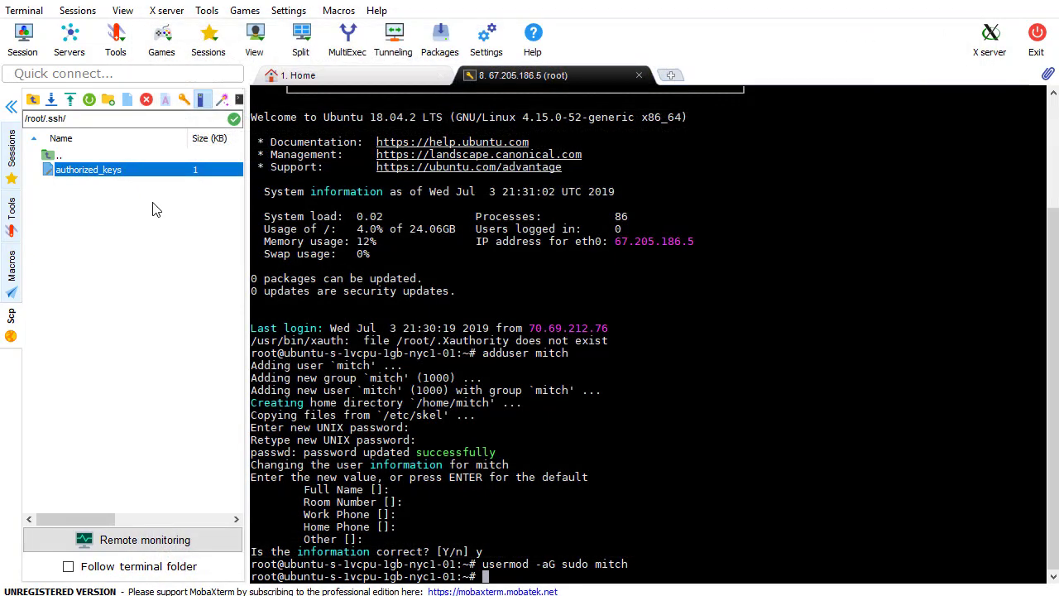
Navigate the SFTP browser from /root/.ssh to mitch's home folder, /home/mitch
{"action": "left_click", "coordinate": [31, 100]}
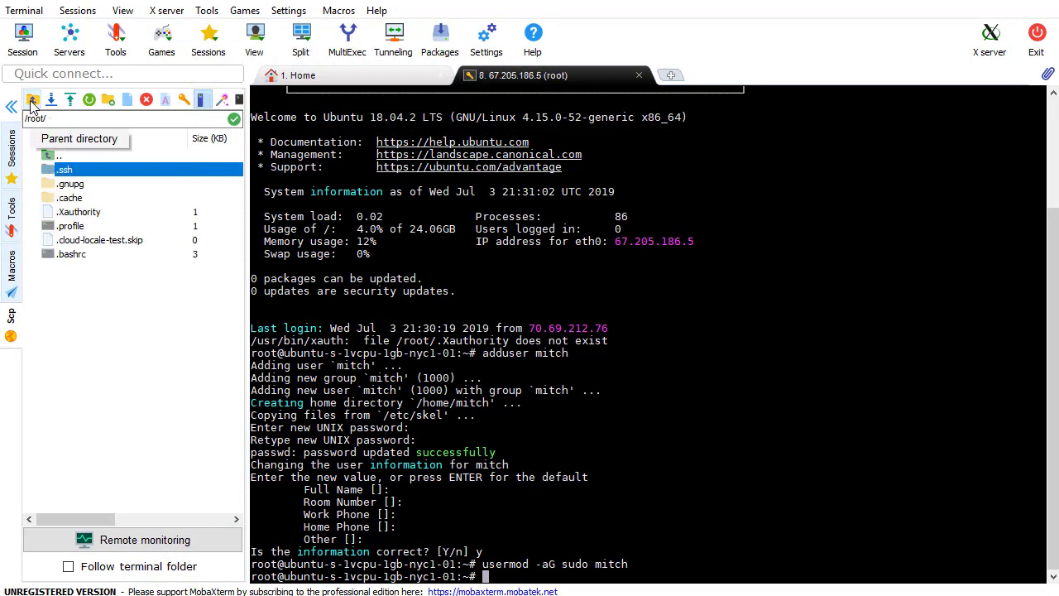
{"action": "left_click", "coordinate": [31, 99]}
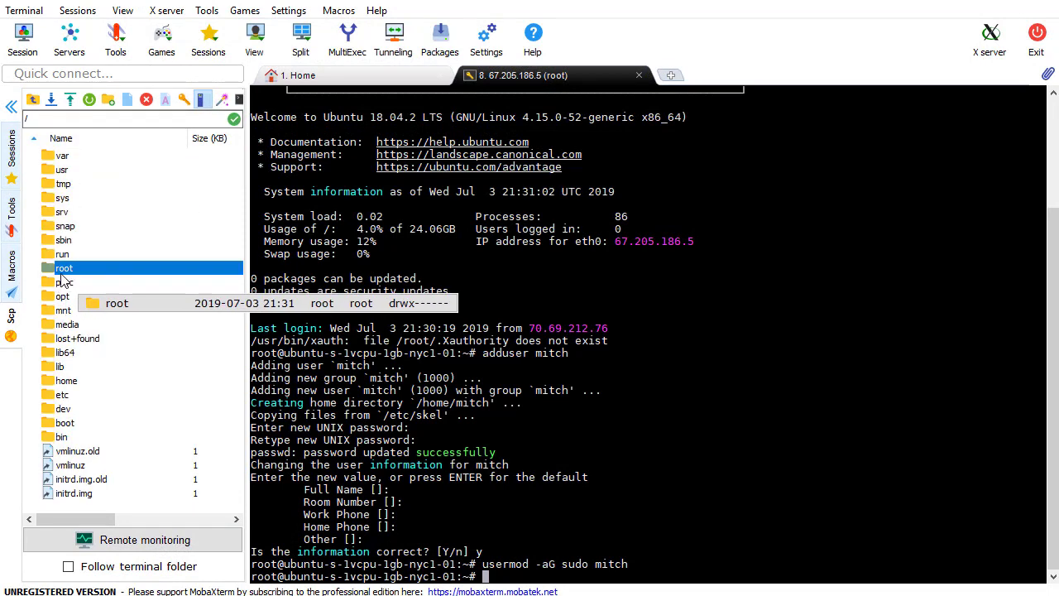
{"action": "left_click", "coordinate": [76, 382]}
{"action": "double_click", "coordinate": [76, 382]}
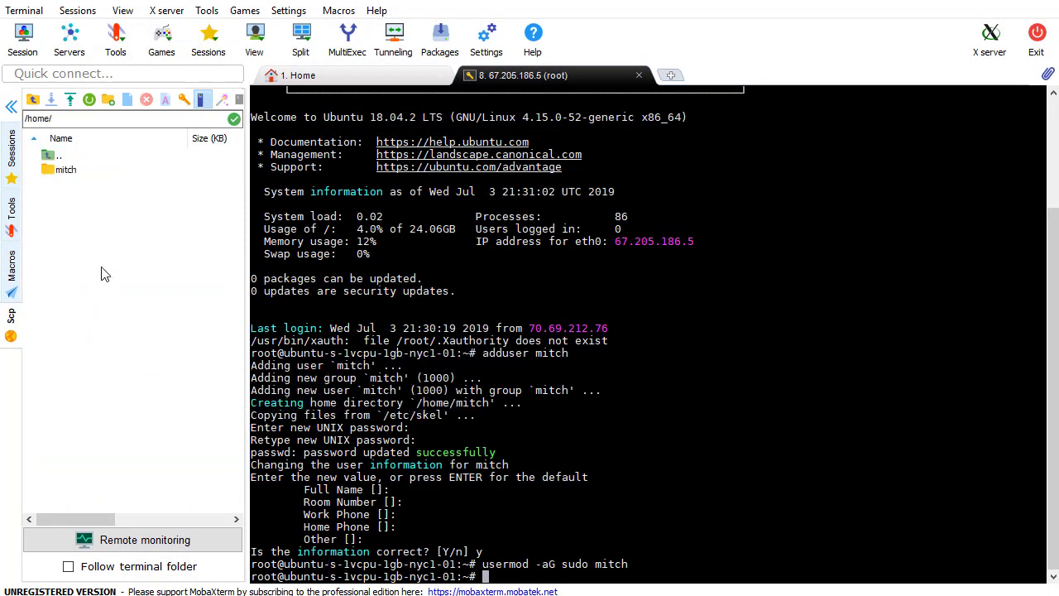
{"action": "double_click", "coordinate": [82, 172]}
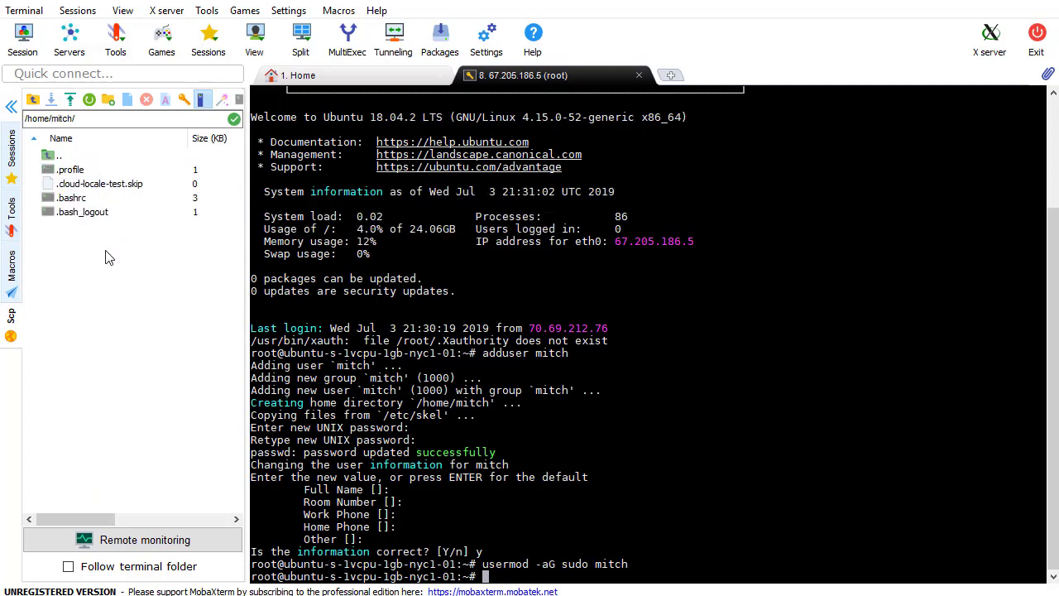
Create an empty file named authorized_keys in /home/mitch and bring up its actions
{"action": "left_click", "coordinate": [126, 99]}
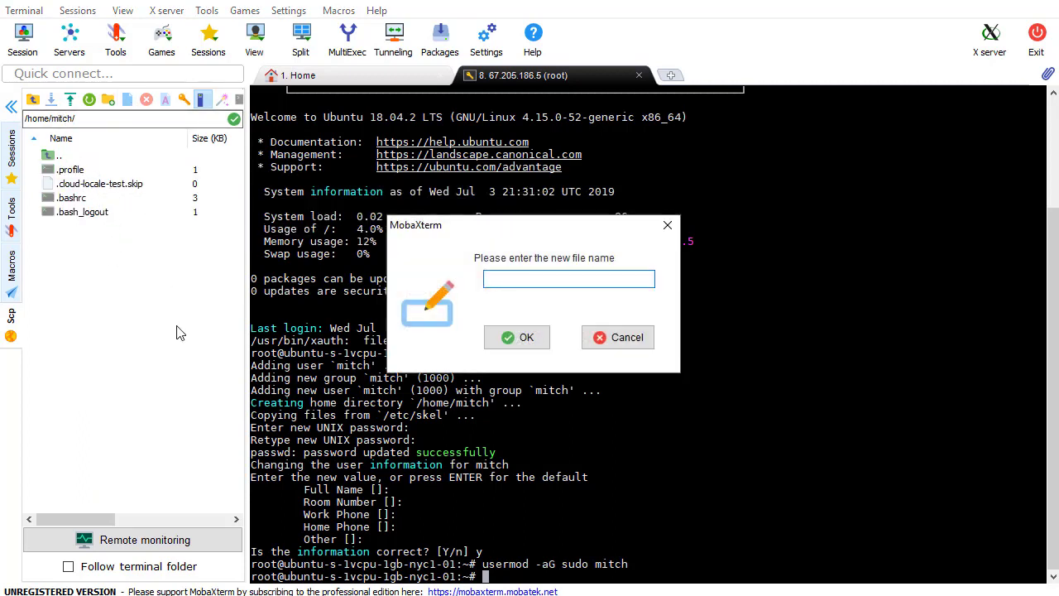
{"action": "type", "text": "authorized_keys"}
{"action": "key", "text": "Return"}
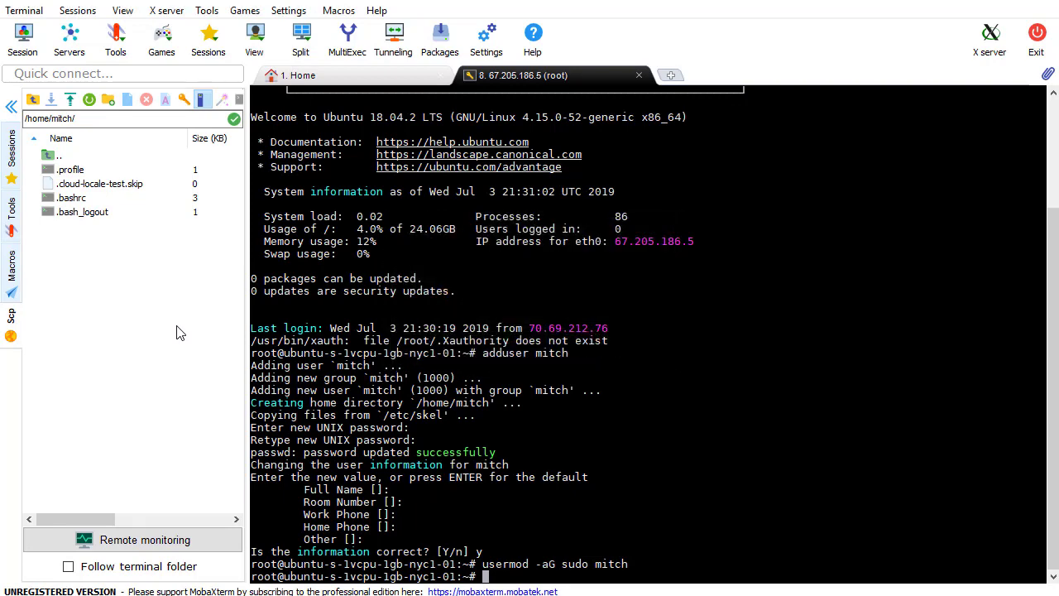
{"action": "left_click", "coordinate": [119, 174]}
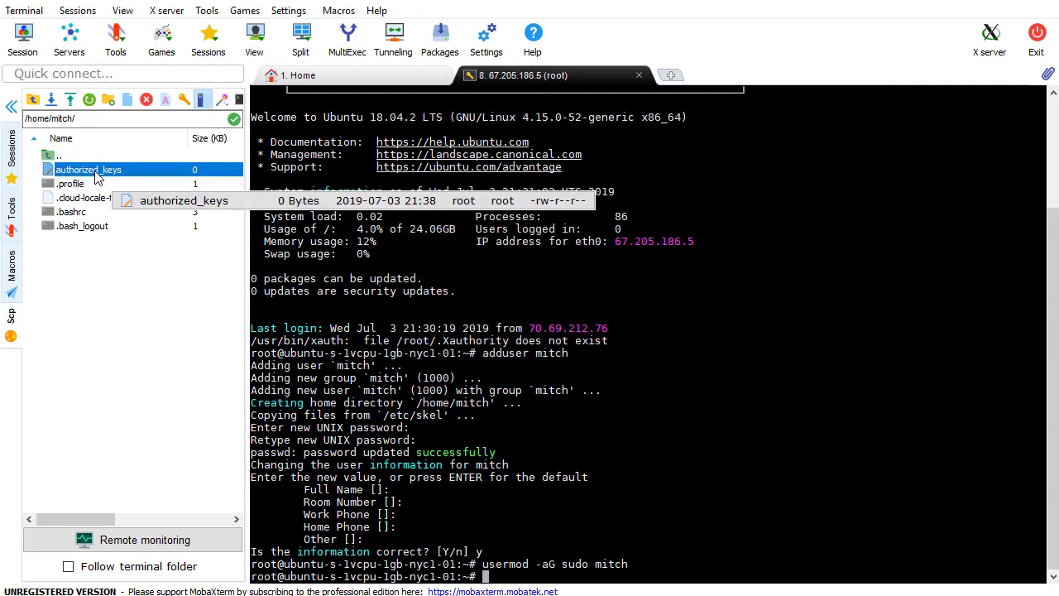
{"action": "right_click", "coordinate": [116, 174]}
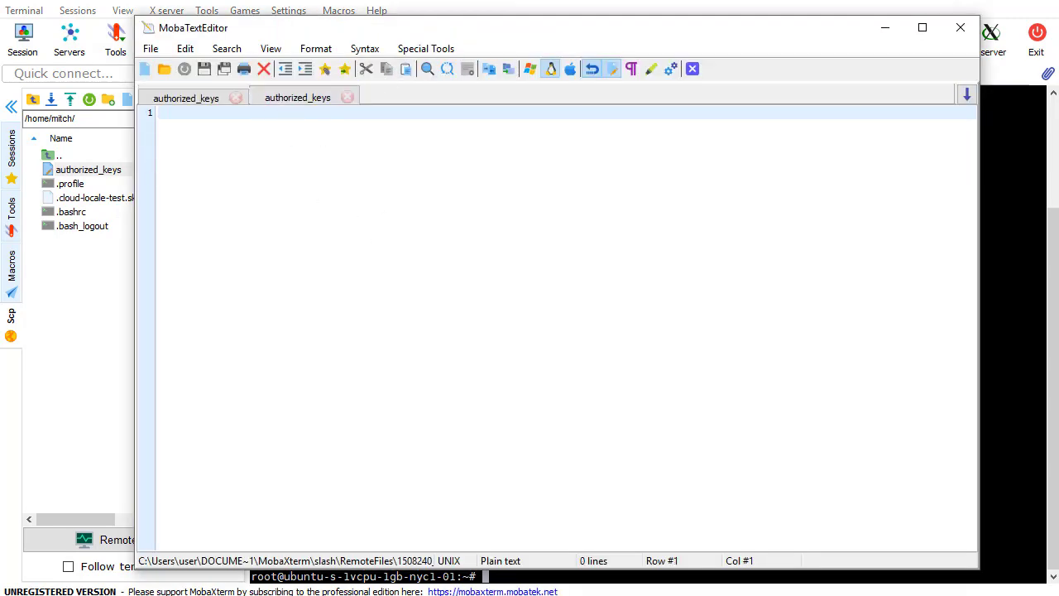
Open mitch.pub in Notepad++ and select all of mitch's public key text
{"action": "left_click", "coordinate": [315, 237]}
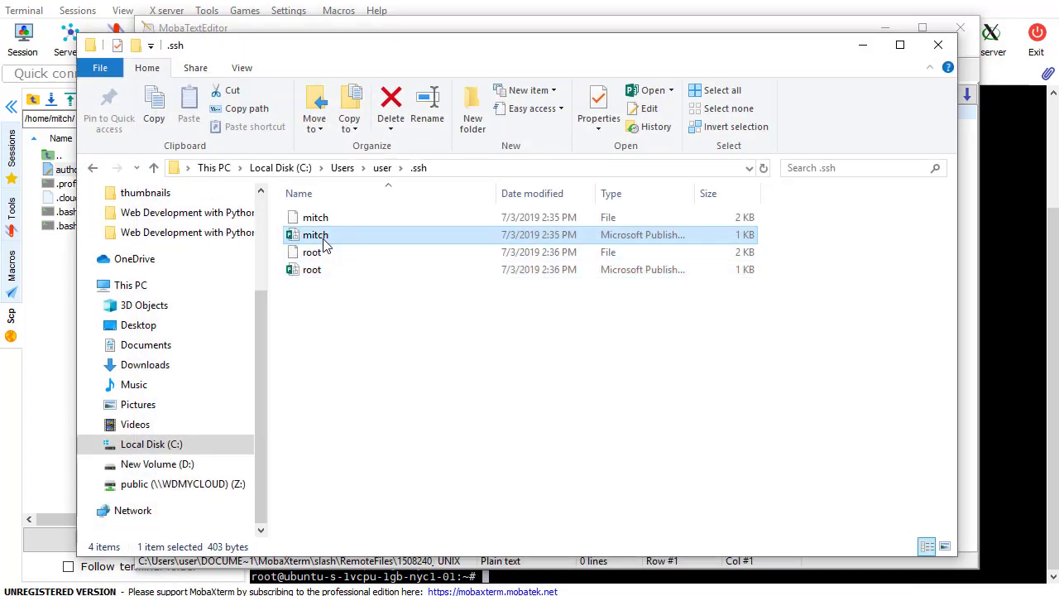
{"action": "right_click", "coordinate": [324, 245]}
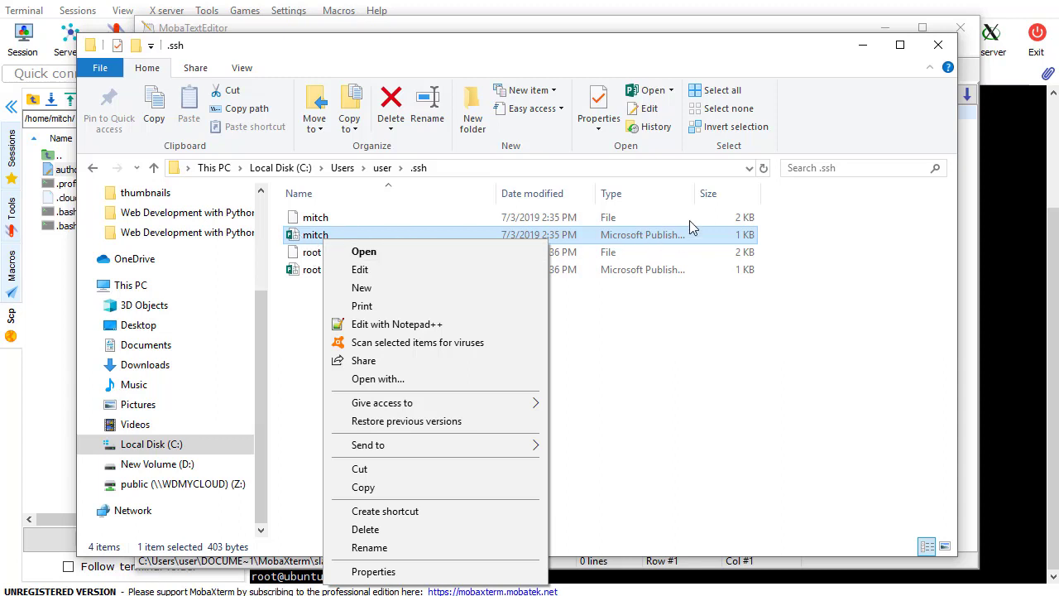
{"action": "left_click", "coordinate": [700, 194]}
{"action": "left_click_drag", "start_coordinate": [693, 196], "coordinate": [798, 194]}
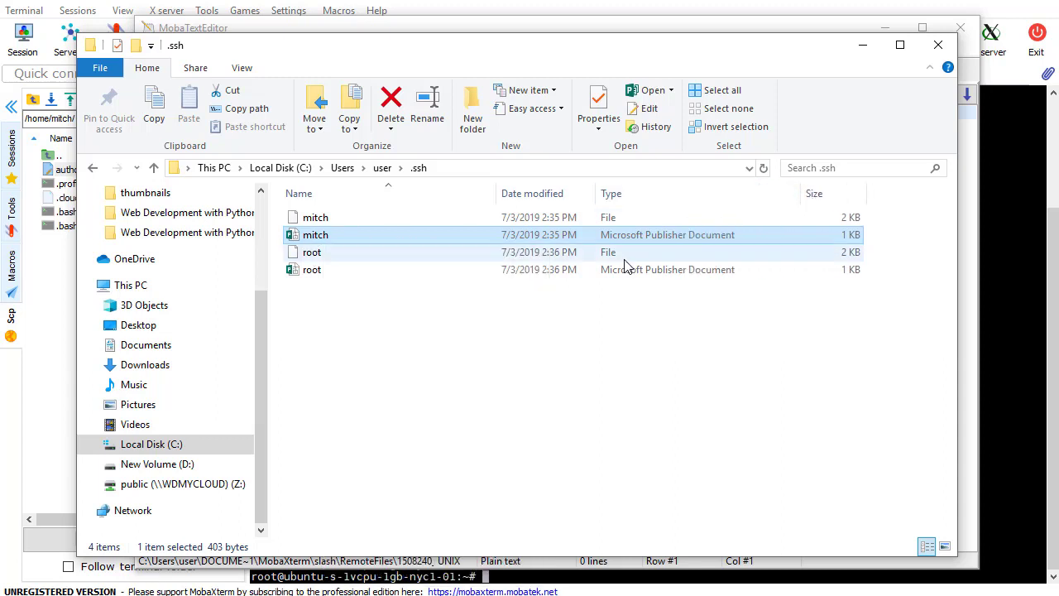
{"action": "right_click", "coordinate": [434, 242]}
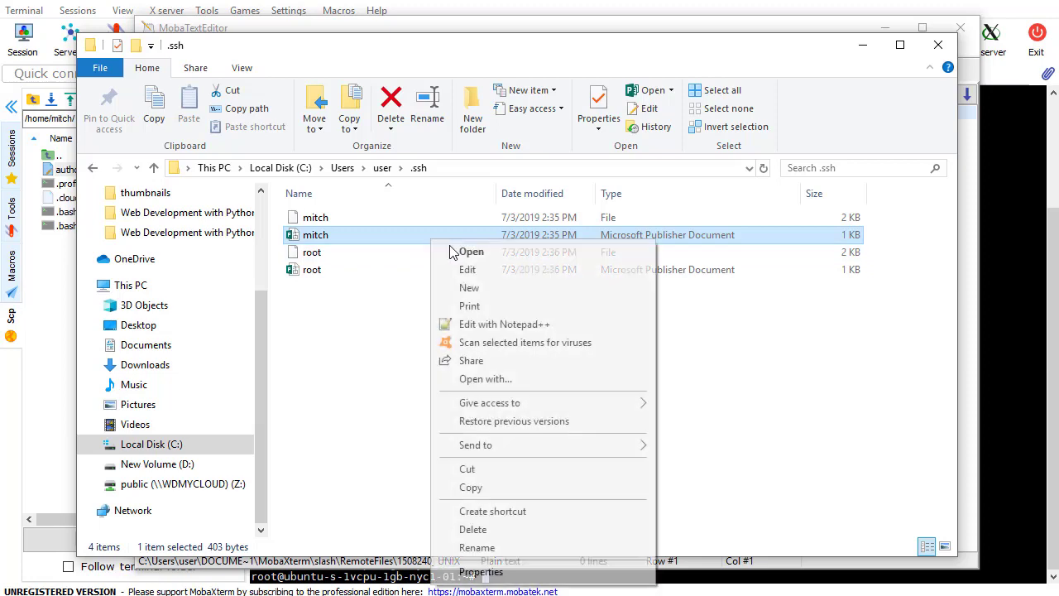
{"action": "left_click", "coordinate": [496, 324]}
{"action": "left_click", "coordinate": [244, 185]}
{"action": "key", "text": "ctrl+a"}
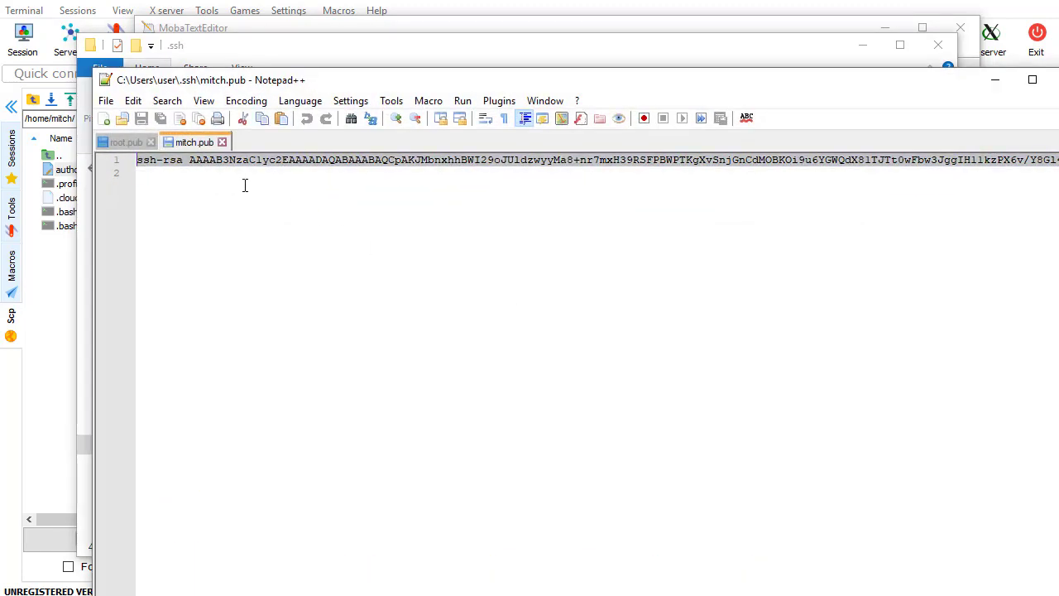
Paste the key into mitch's authorized_keys, save it to the server, and close the editor
{"action": "left_click", "coordinate": [996, 79]}
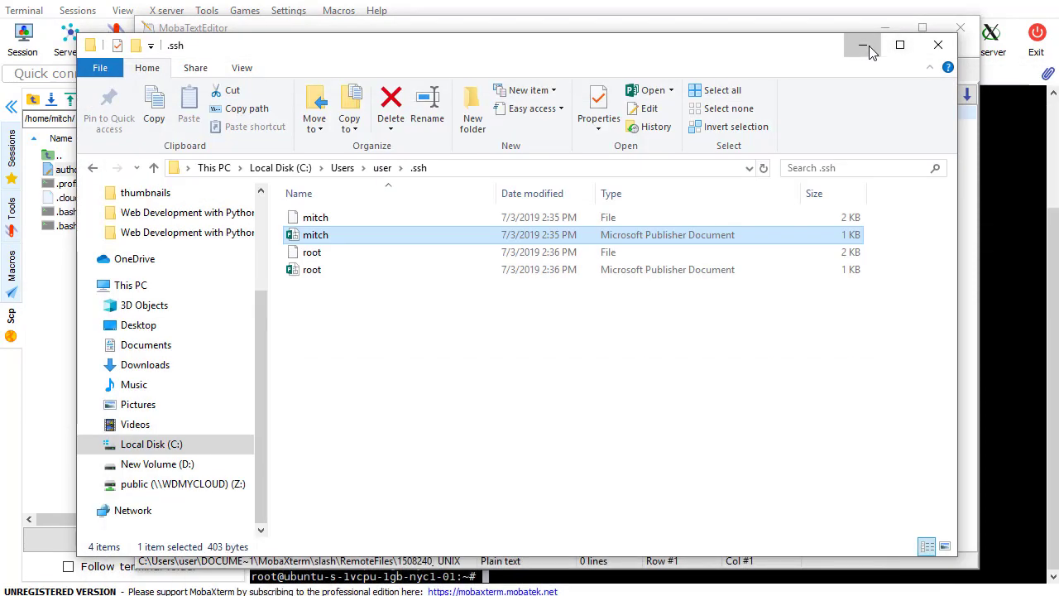
{"action": "left_click", "coordinate": [862, 44]}
{"action": "key", "text": "ctrl+v"}
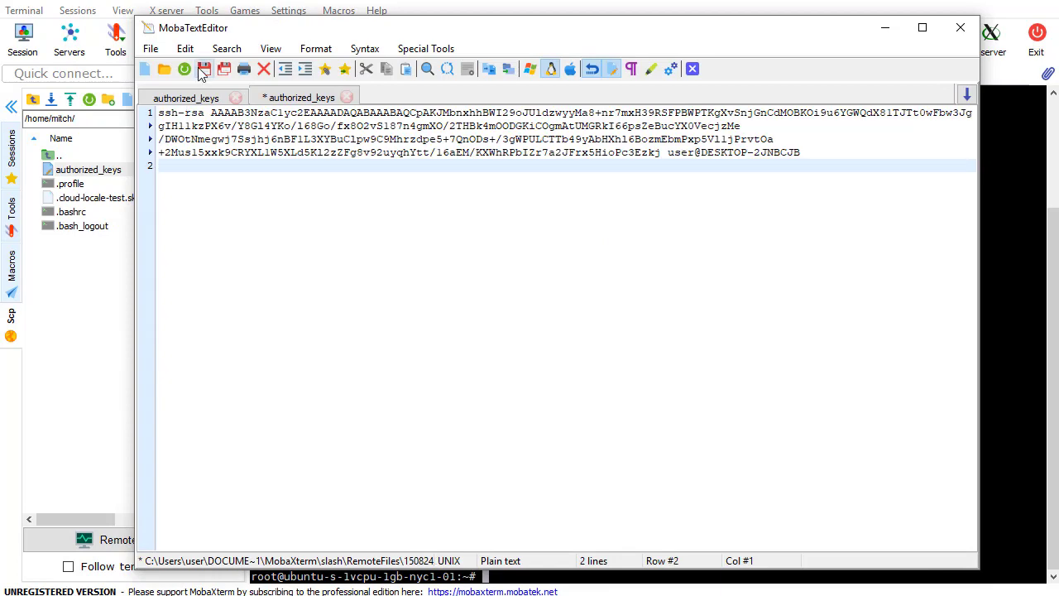
{"action": "left_click", "coordinate": [186, 98]}
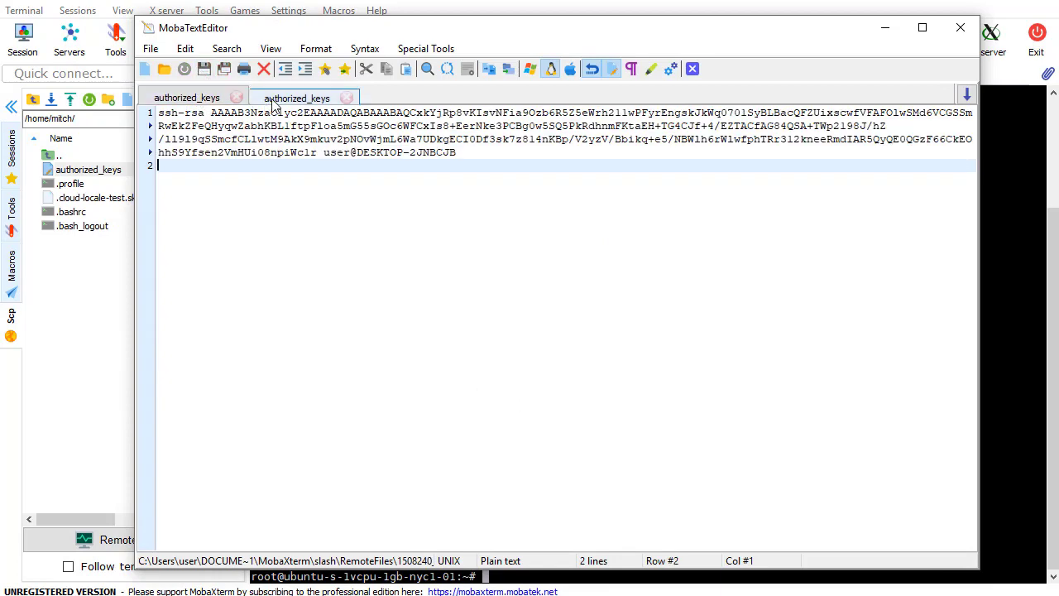
{"action": "left_click", "coordinate": [296, 98]}
{"action": "left_click", "coordinate": [186, 97]}
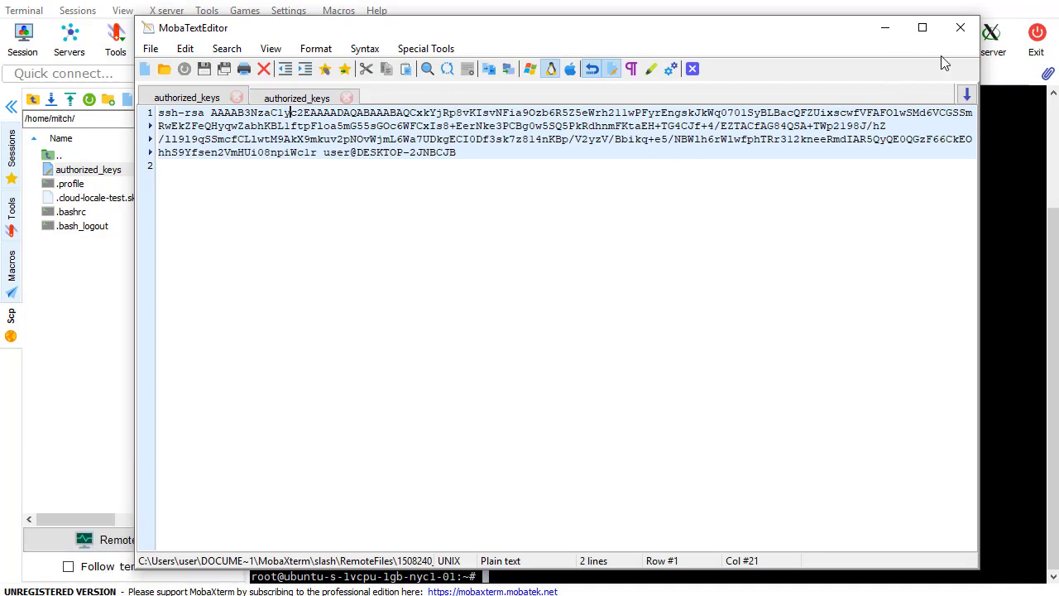
{"action": "left_click", "coordinate": [960, 32]}
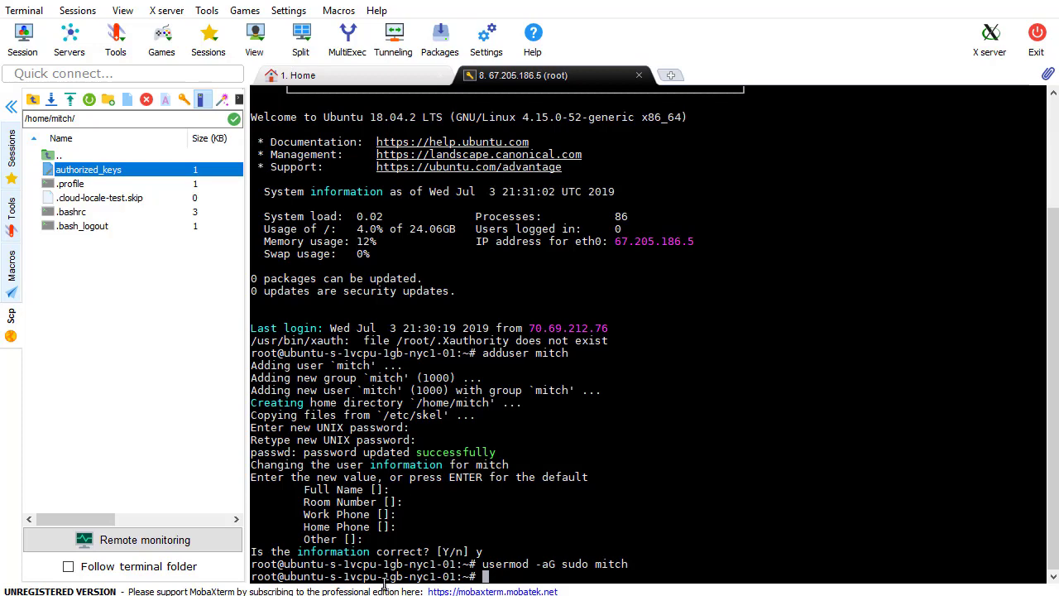
{"action": "key", "text": "alt+Tab"}
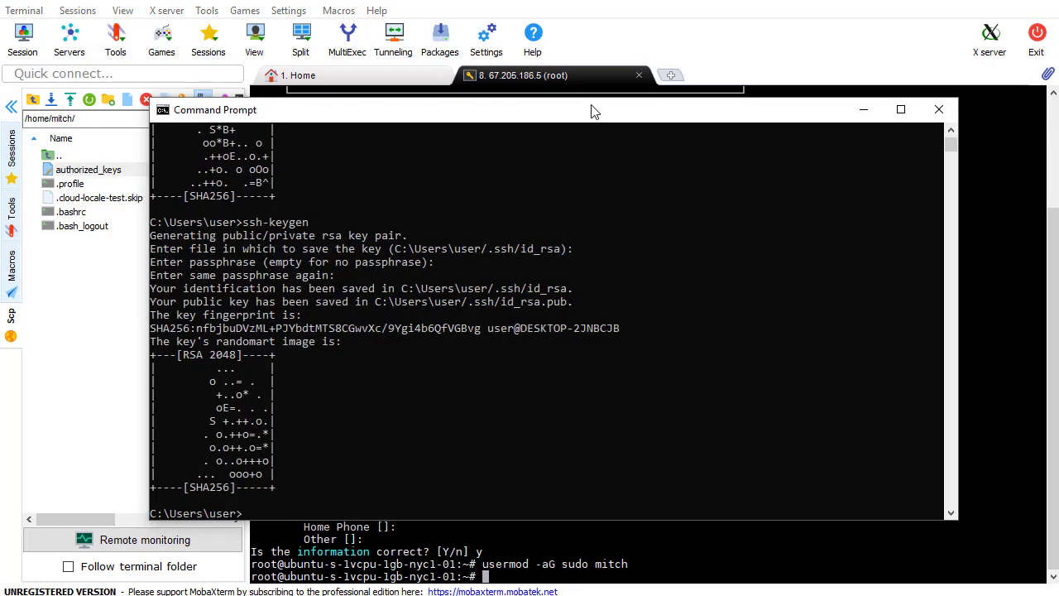
{"action": "left_click_drag", "start_coordinate": [589, 98], "coordinate": [570, 99]}
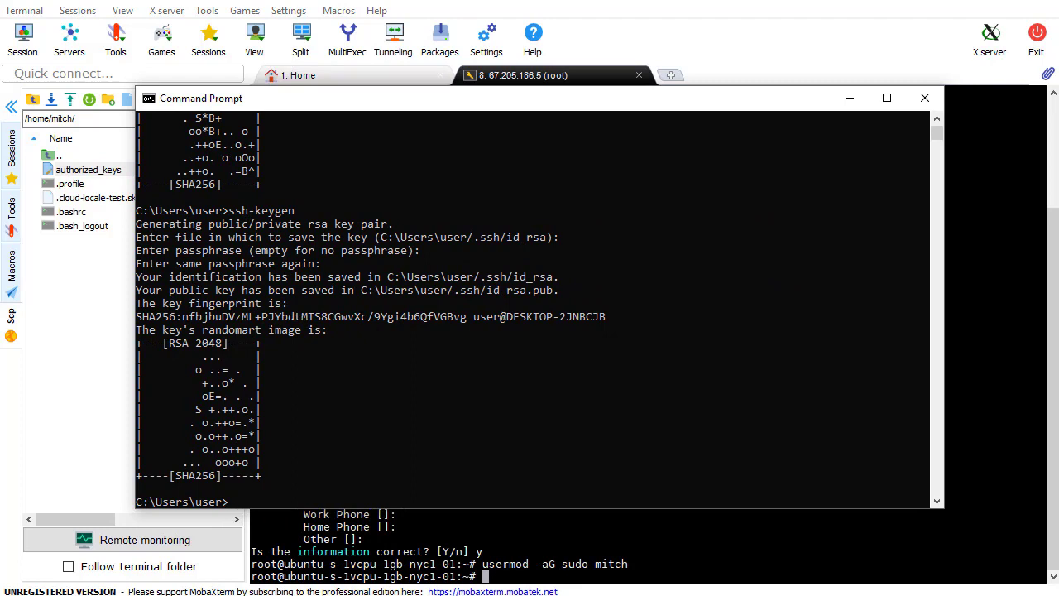
{"action": "type", "text": "ssh"}
{"action": "key", "text": "BackSpace"}
{"action": "key", "text": "BackSpace"}
{"action": "type", "text": "h mit"}
{"action": "type", "text": "ch@67.205.186."}
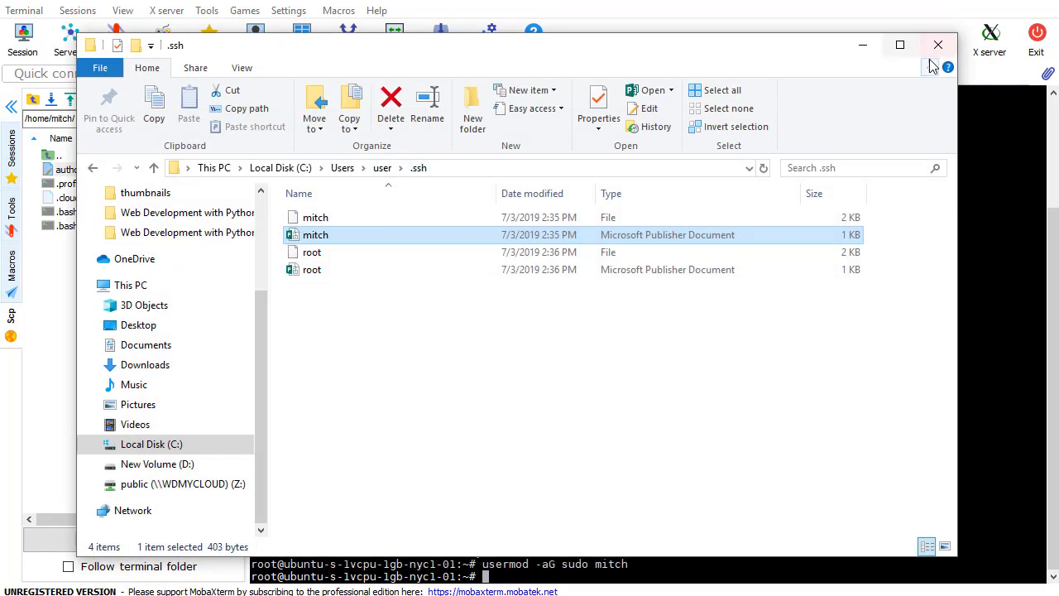
{"action": "left_click", "coordinate": [863, 45]}
{"action": "left_click", "coordinate": [542, 396]}
{"action": "key", "text": "Escape"}
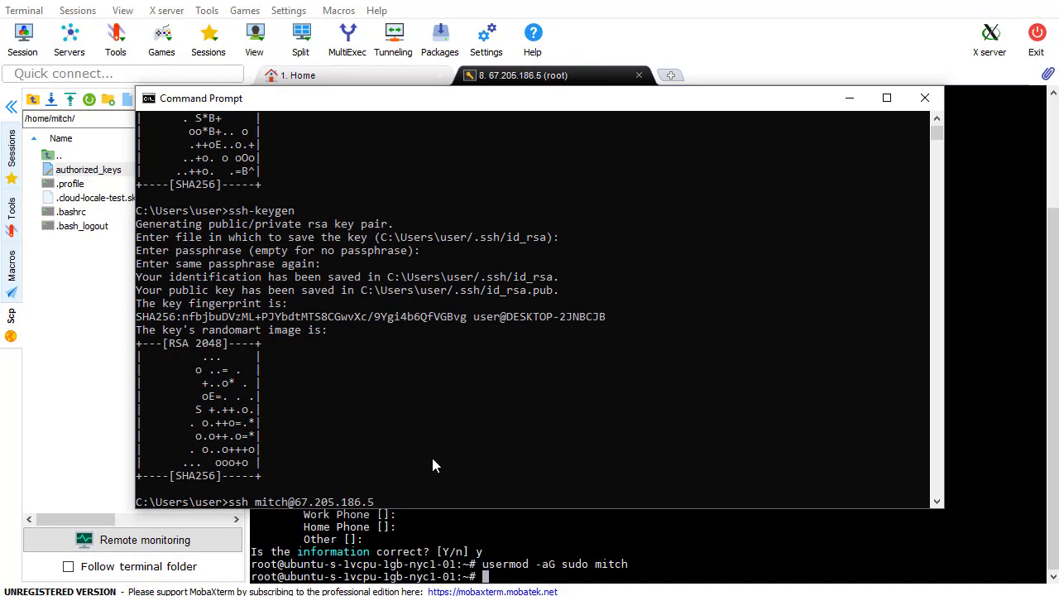
{"action": "key", "text": "Return"}
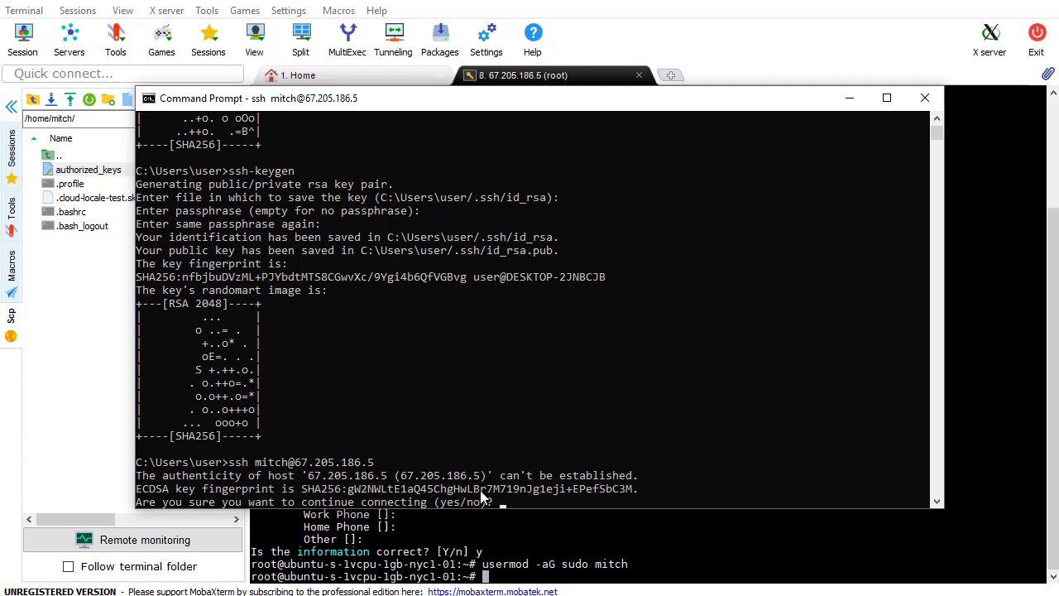
Accept the host key, enter mitch's password, then exit the droplet shell
{"action": "type", "text": "s"}
{"action": "key", "text": "Return"}
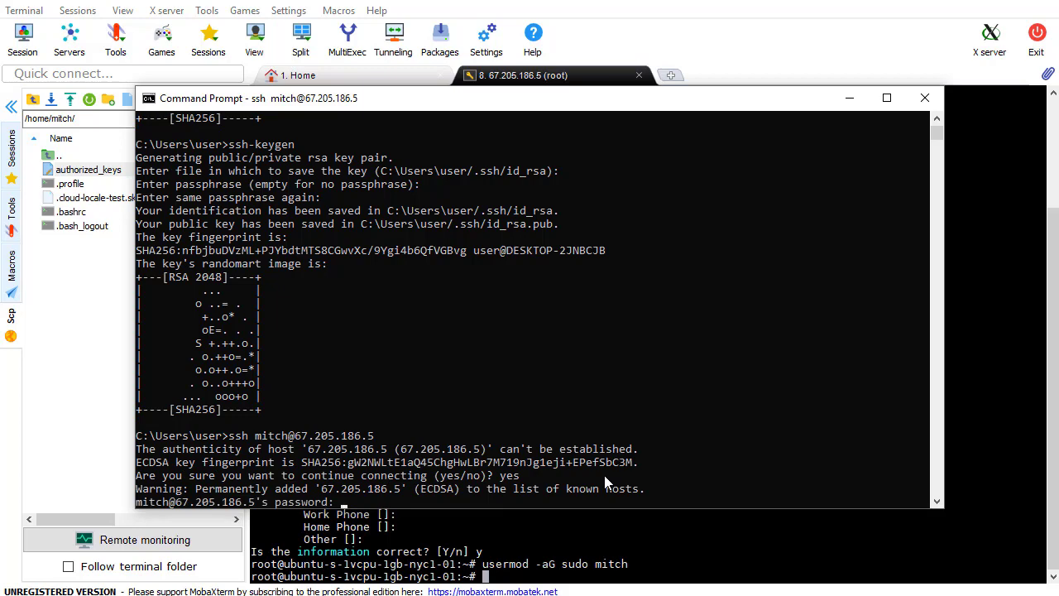
{"action": "key", "text": "Return"}
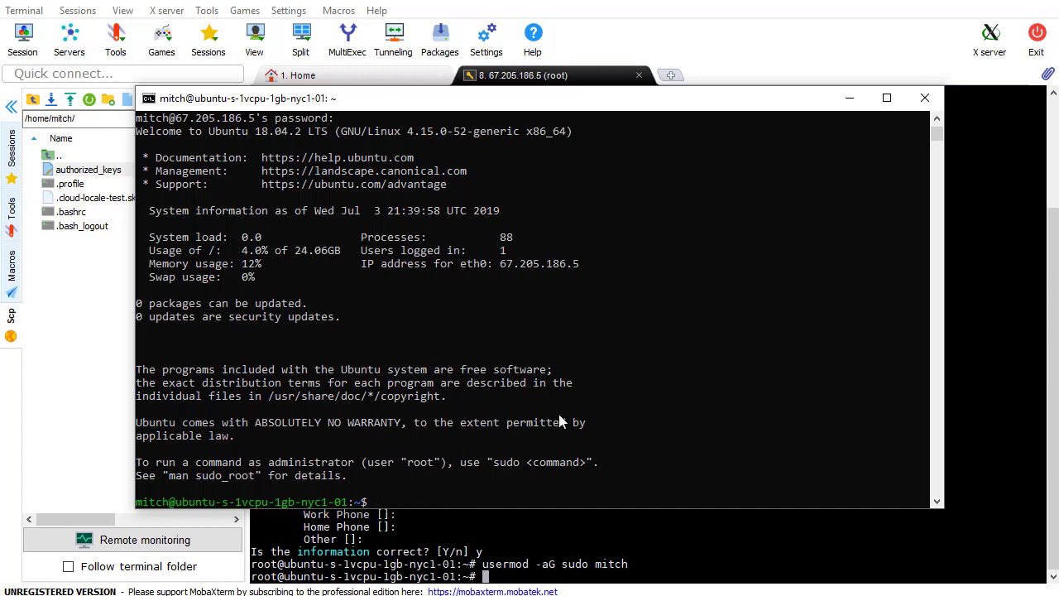
{"action": "type", "text": "exit"}
{"action": "key", "text": "Return"}
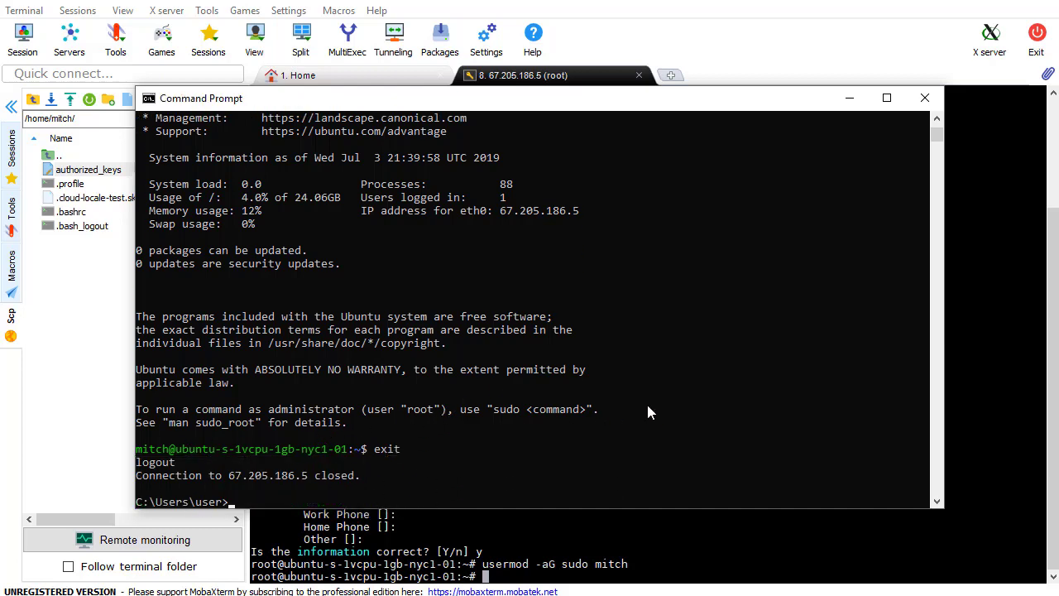
{"action": "left_click", "coordinate": [849, 97]}
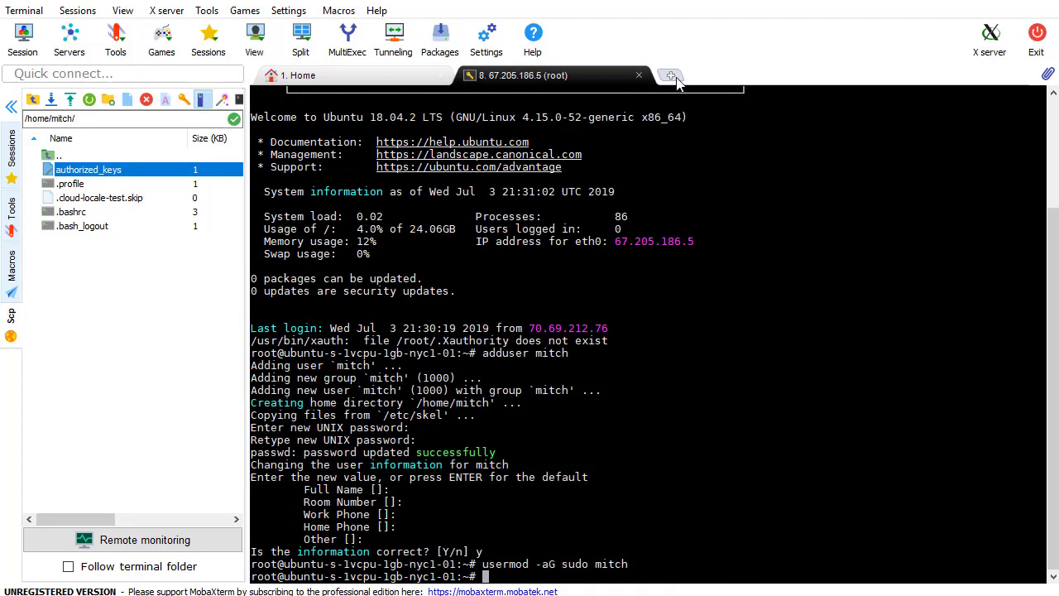
Start a new MobaXterm SSH session with remote host 67.205.186.5 and username mitch
{"action": "left_click", "coordinate": [672, 76]}
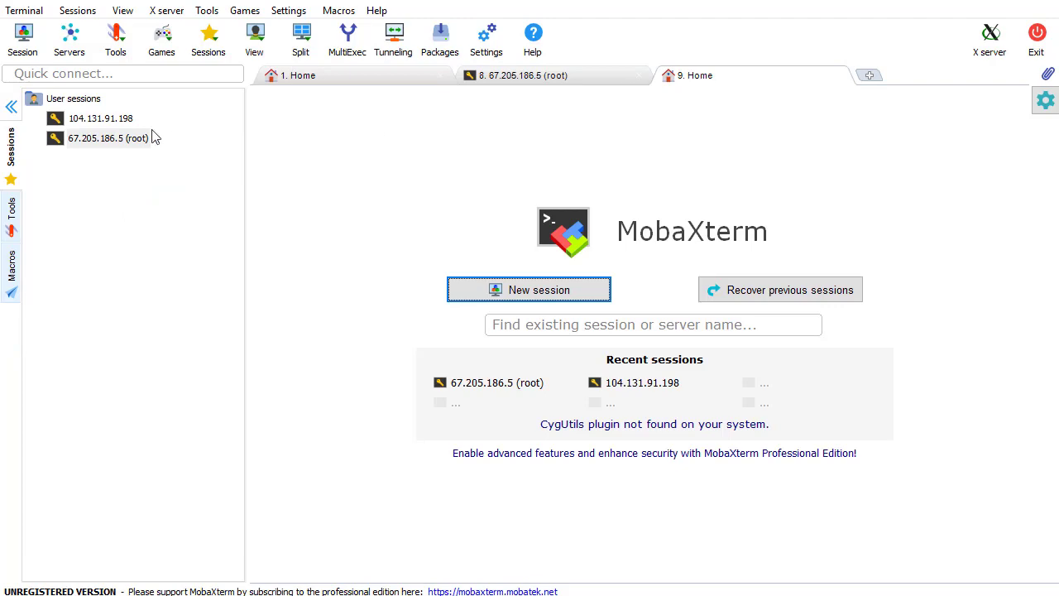
{"action": "left_click", "coordinate": [22, 37]}
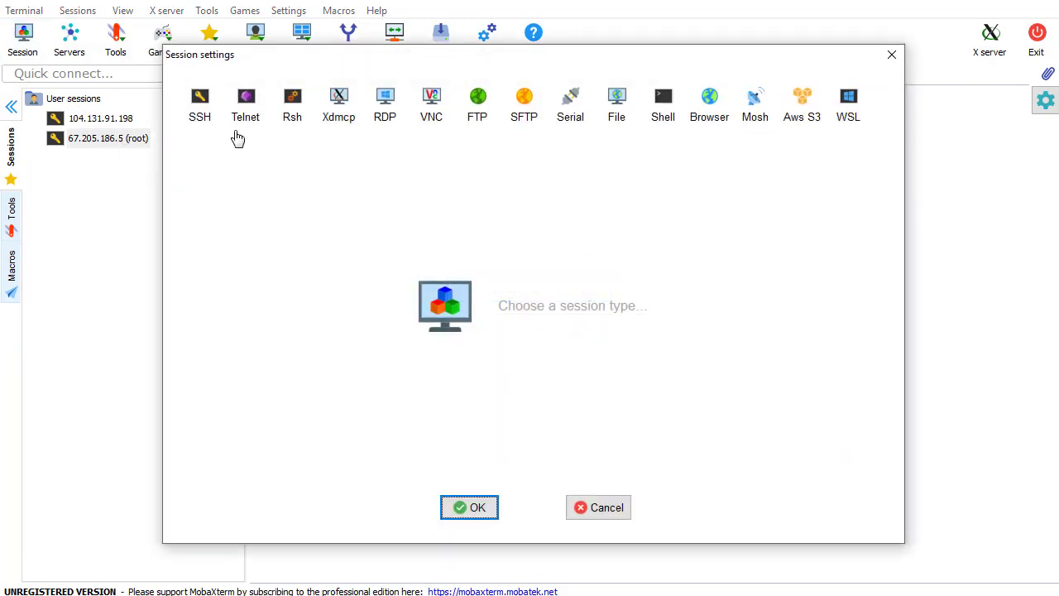
{"action": "left_click", "coordinate": [197, 106]}
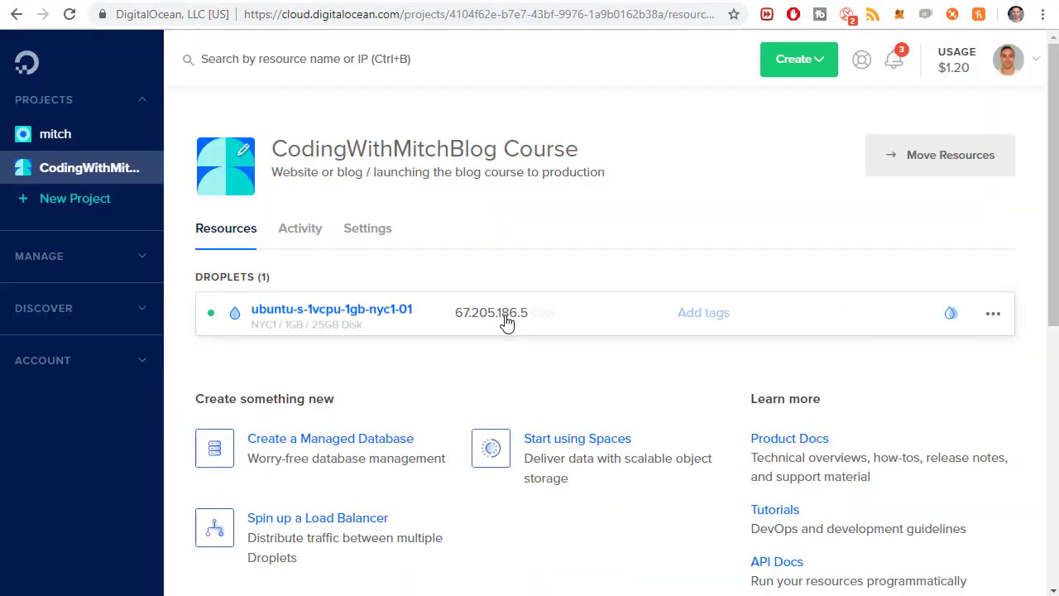
{"action": "left_click", "coordinate": [538, 315]}
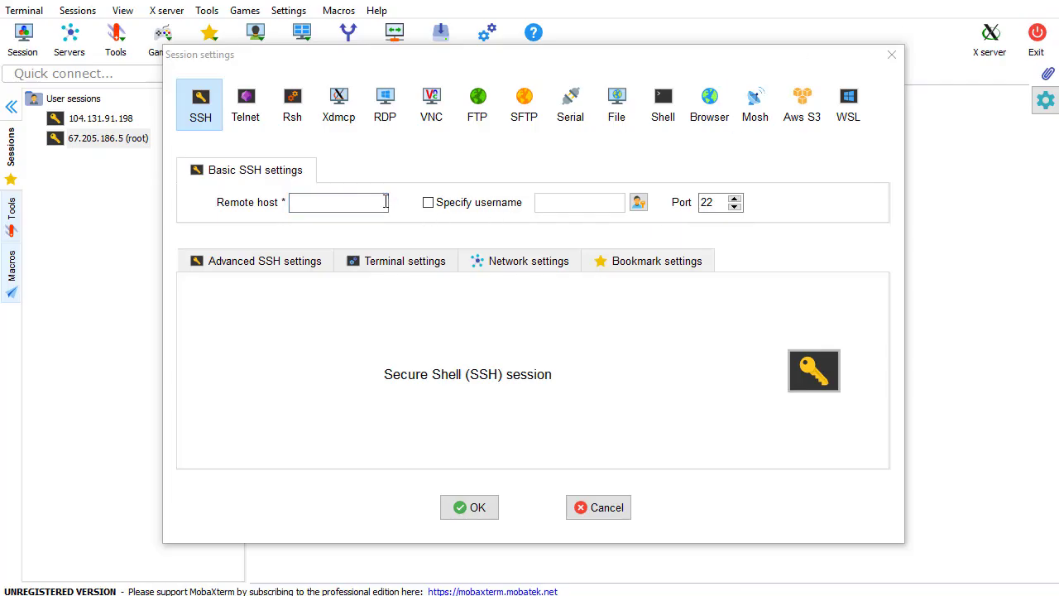
{"action": "left_click", "coordinate": [385, 203]}
{"action": "key", "text": "ctrl+v"}
{"action": "left_click", "coordinate": [497, 203]}
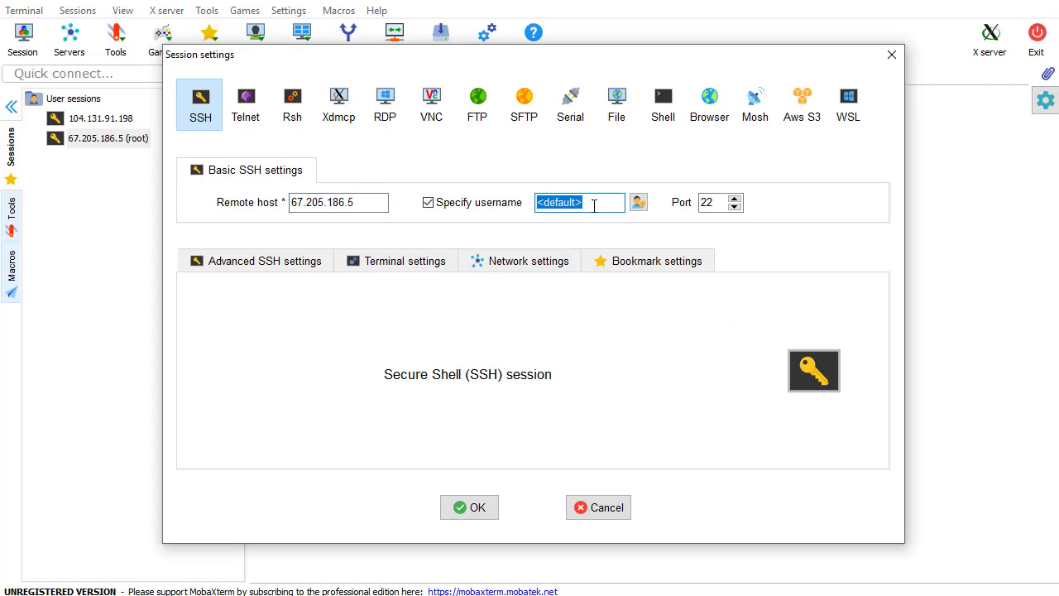
{"action": "type", "text": "mitch"}
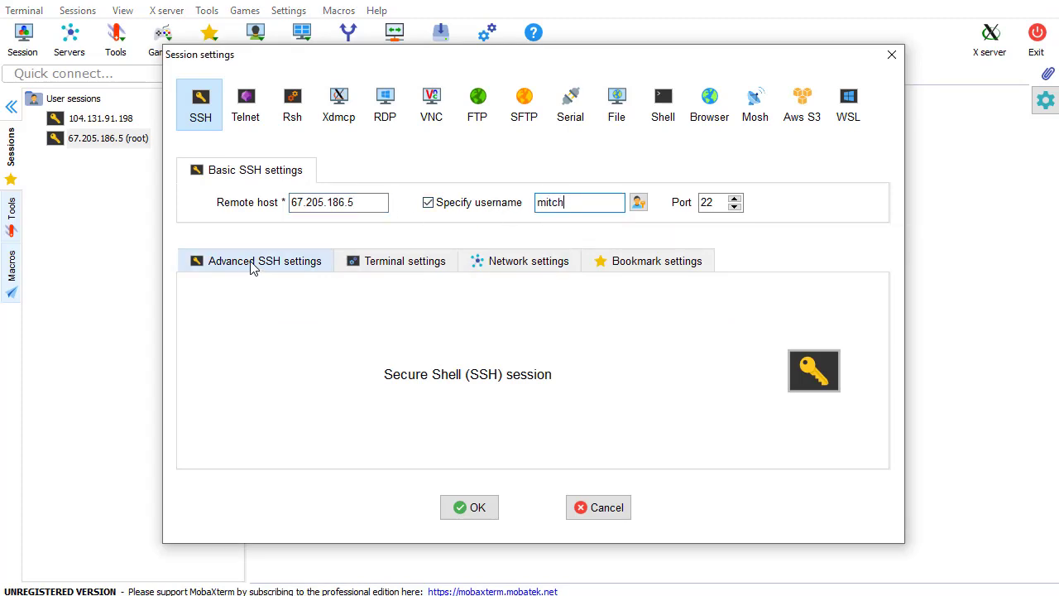
Set the session to use private key C:\Users\user\.ssh\mitch and launch it
{"action": "left_click", "coordinate": [255, 266]}
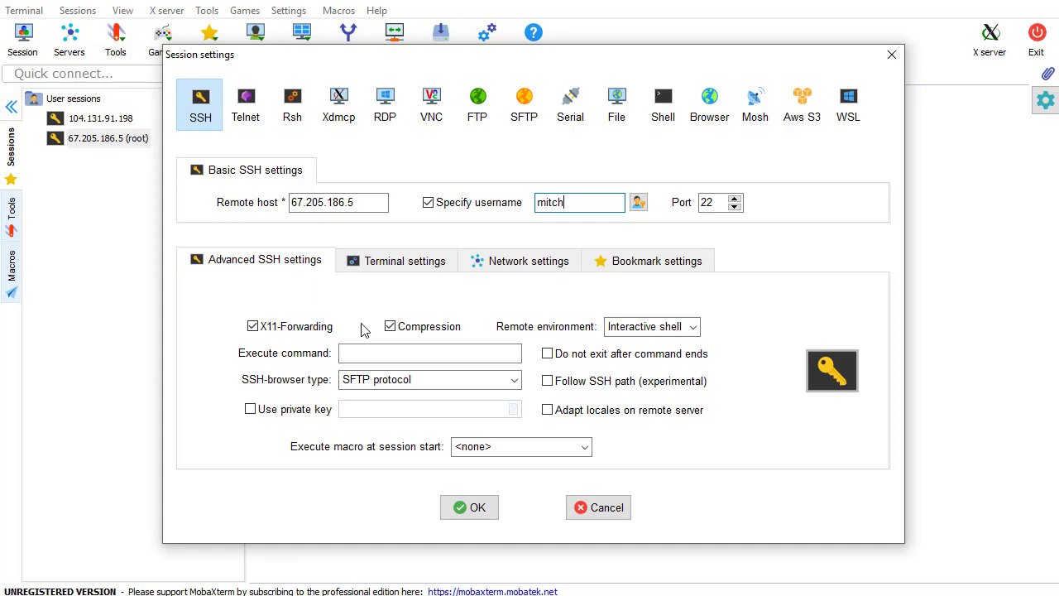
{"action": "left_click", "coordinate": [285, 411]}
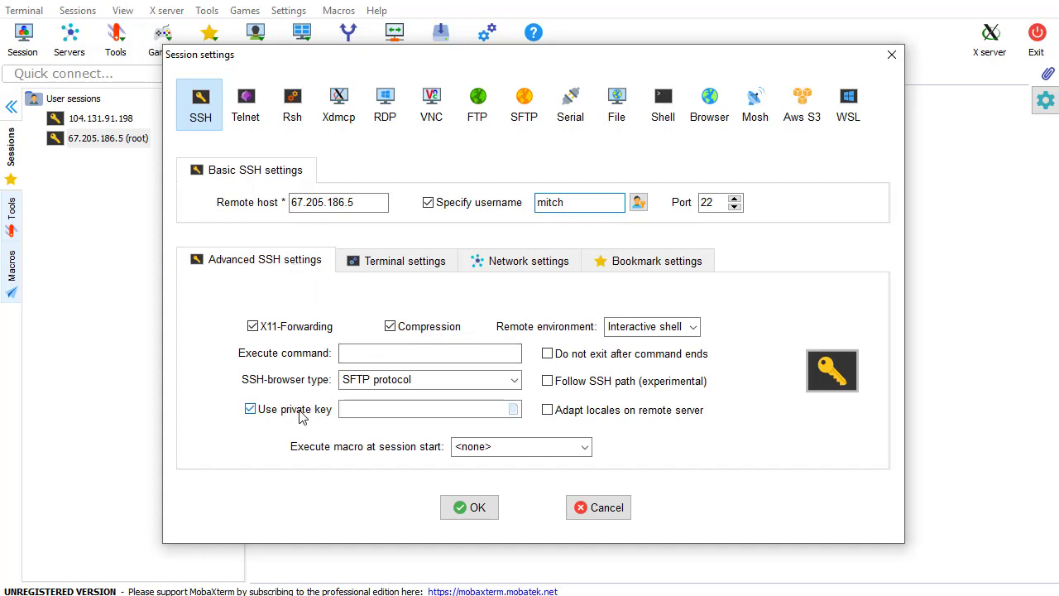
{"action": "left_click", "coordinate": [513, 410]}
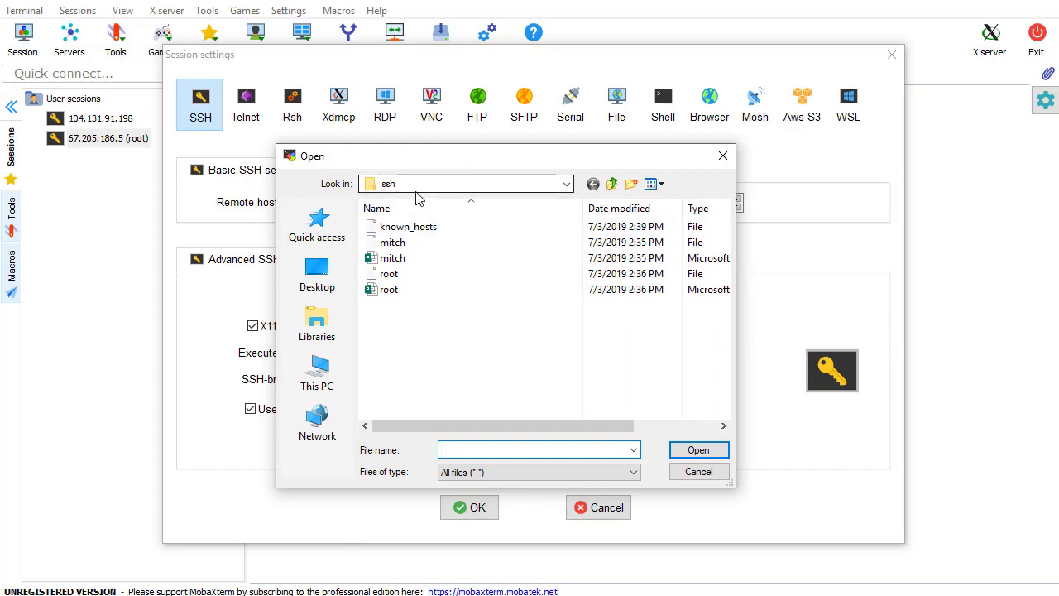
{"action": "left_click", "coordinate": [421, 260]}
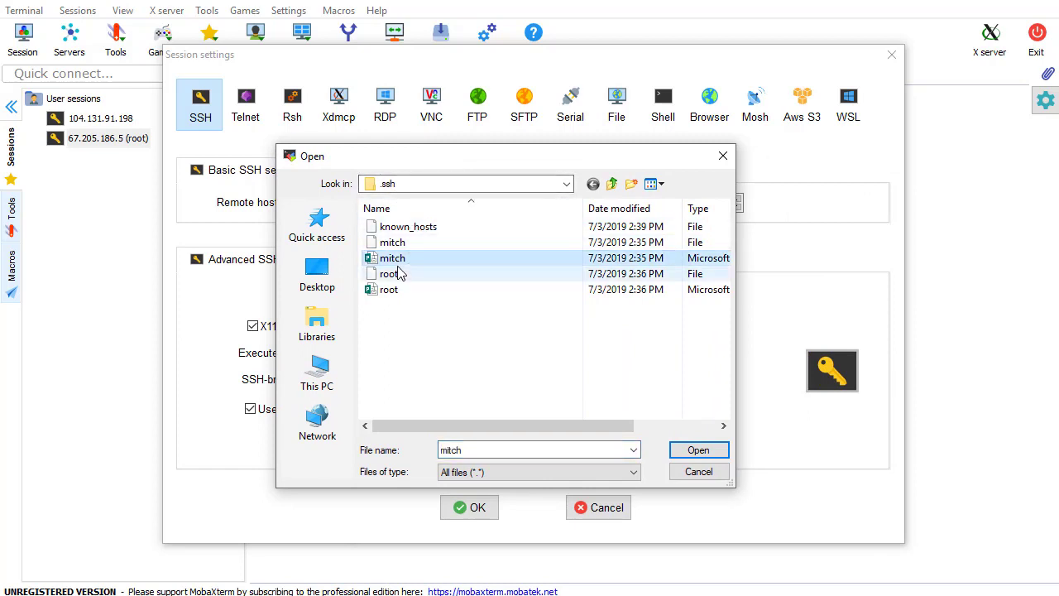
{"action": "left_click", "coordinate": [698, 450]}
{"action": "left_click", "coordinate": [489, 509]}
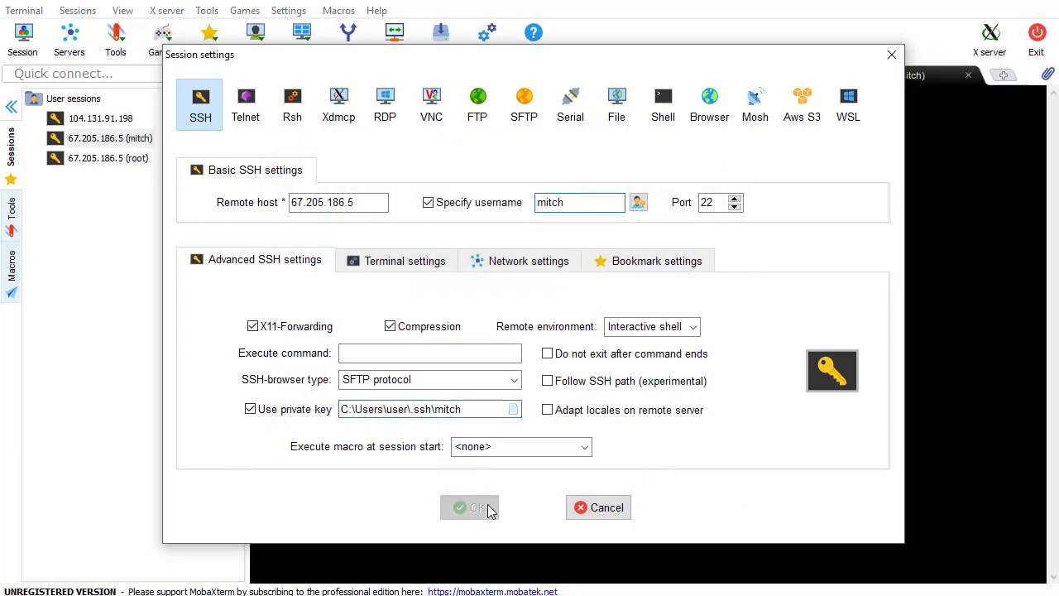
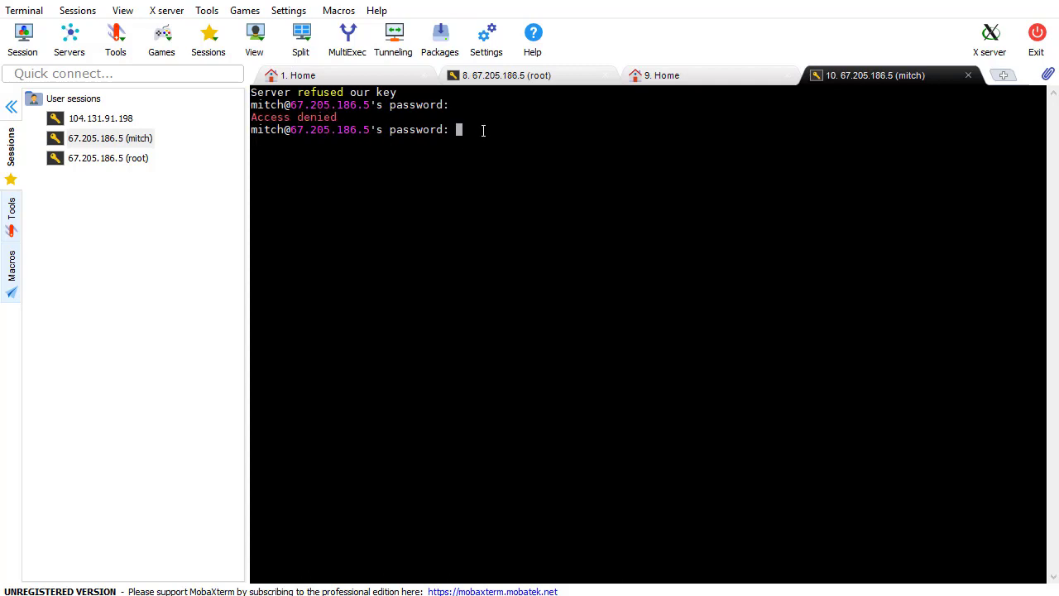
Log in to the mitch session with its password, then switch to the root session tab
{"action": "key", "text": "Return"}
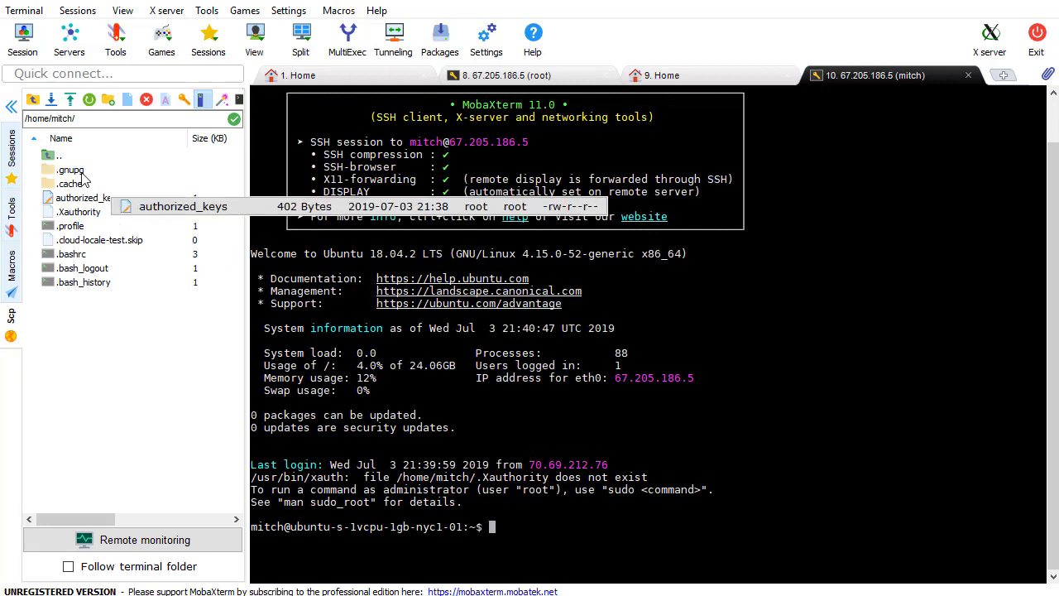
{"action": "left_click", "coordinate": [108, 198]}
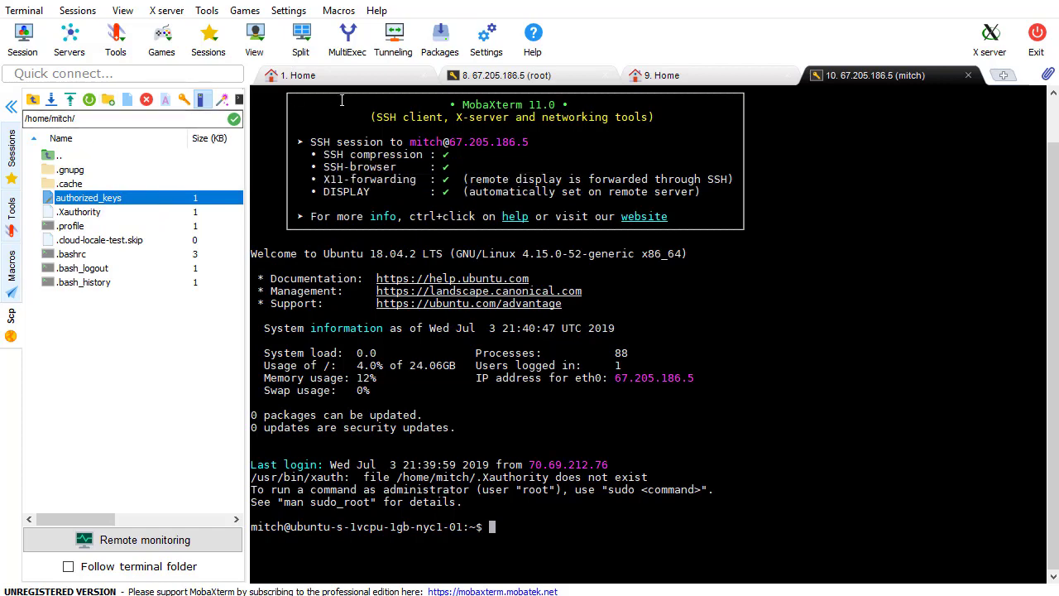
{"action": "left_click", "coordinate": [513, 79]}
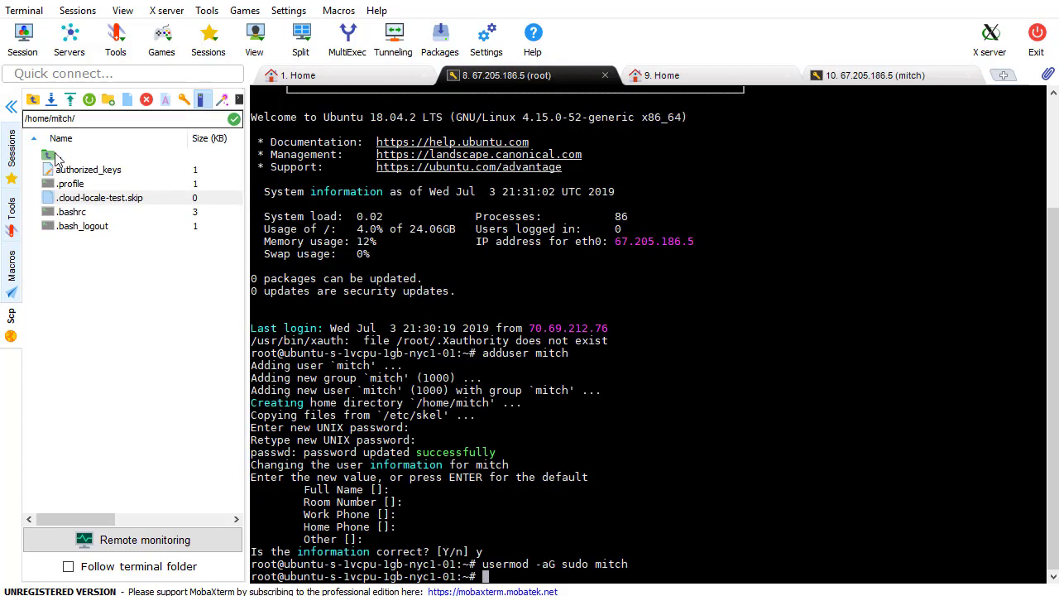
Create a .ssh folder in /home/mitch and try dragging authorized_keys into it
{"action": "left_click", "coordinate": [107, 100]}
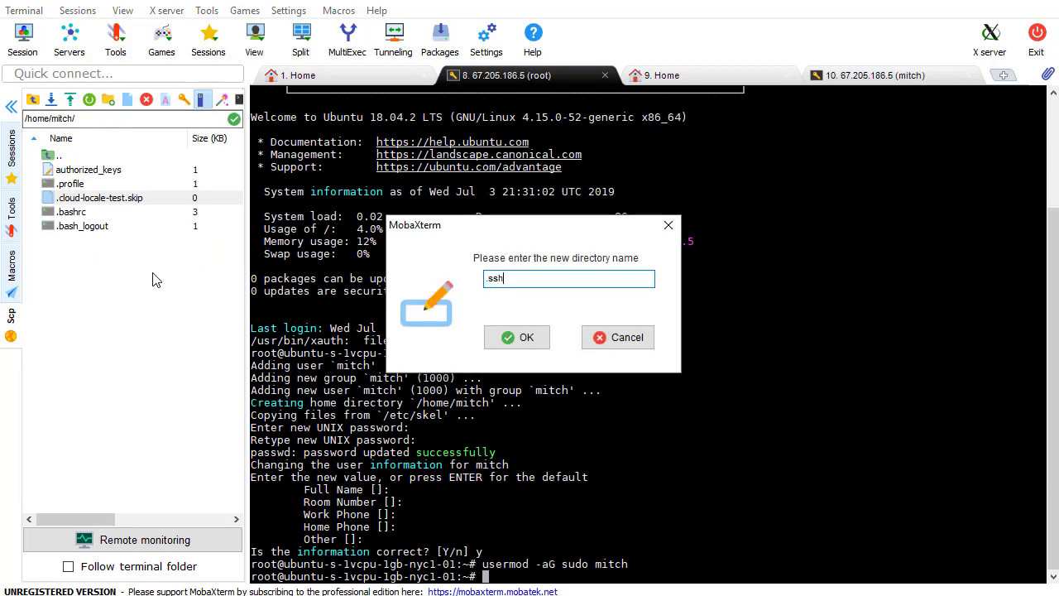
{"action": "key", "text": "Return"}
{"action": "left_click", "coordinate": [101, 214]}
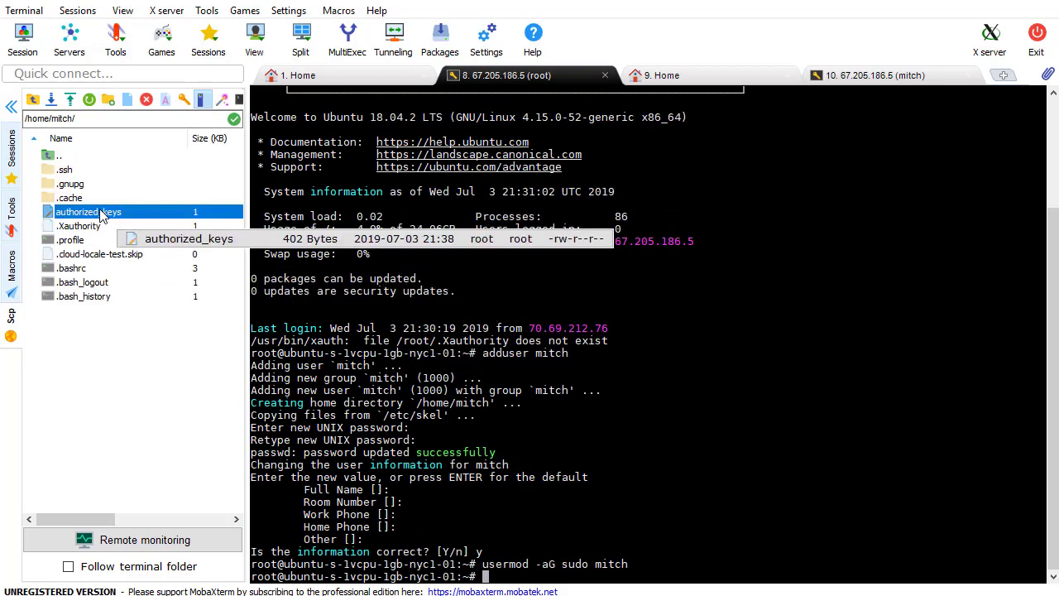
{"action": "mouse_move", "coordinate": [101, 215]}
{"action": "left_mouse_down"}
{"action": "mouse_move", "coordinate": [92, 176]}
{"action": "mouse_move", "coordinate": [106, 234]}
{"action": "left_mouse_up"}
{"action": "left_click", "coordinate": [562, 575]}
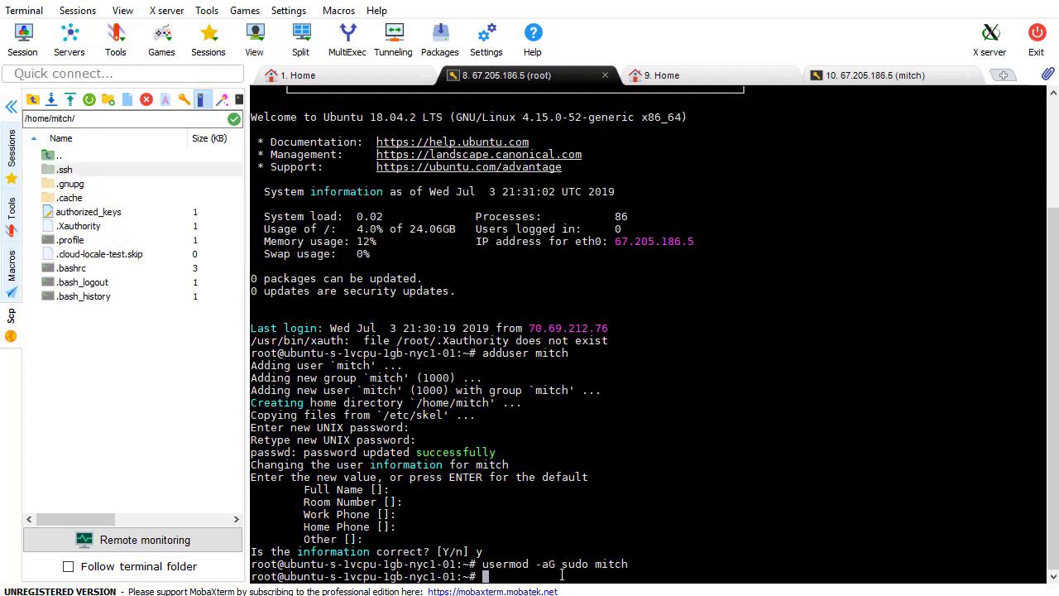
From /home/mitch, run sudo mv authorized_keys /home/mitch/.ssh and refresh the file list to check
{"action": "type", "text": "cd /home/mitch"}
{"action": "key", "text": "Return"}
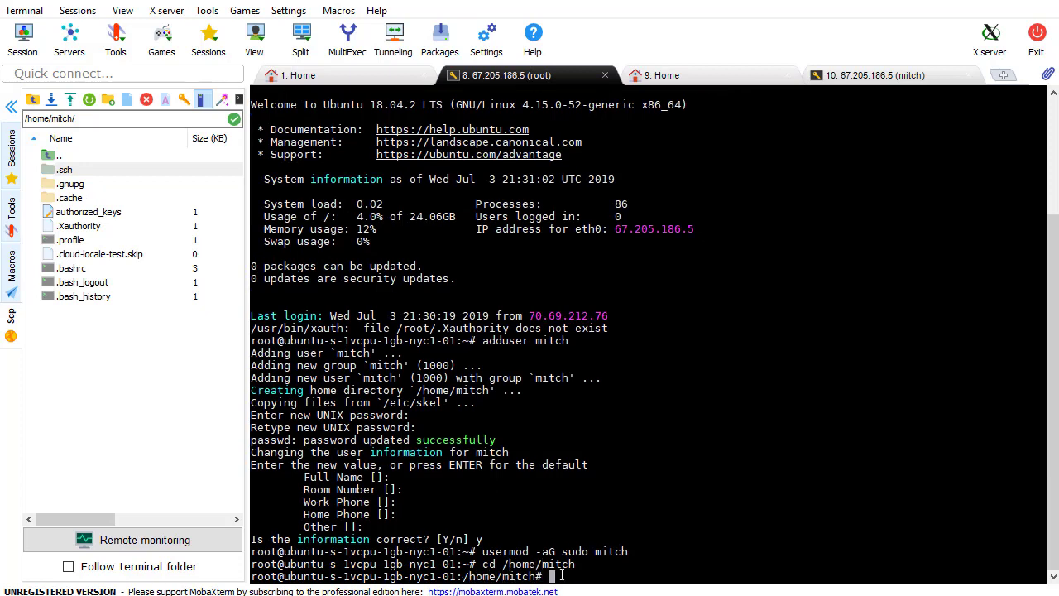
{"action": "type", "text": "sudo mv autho"}
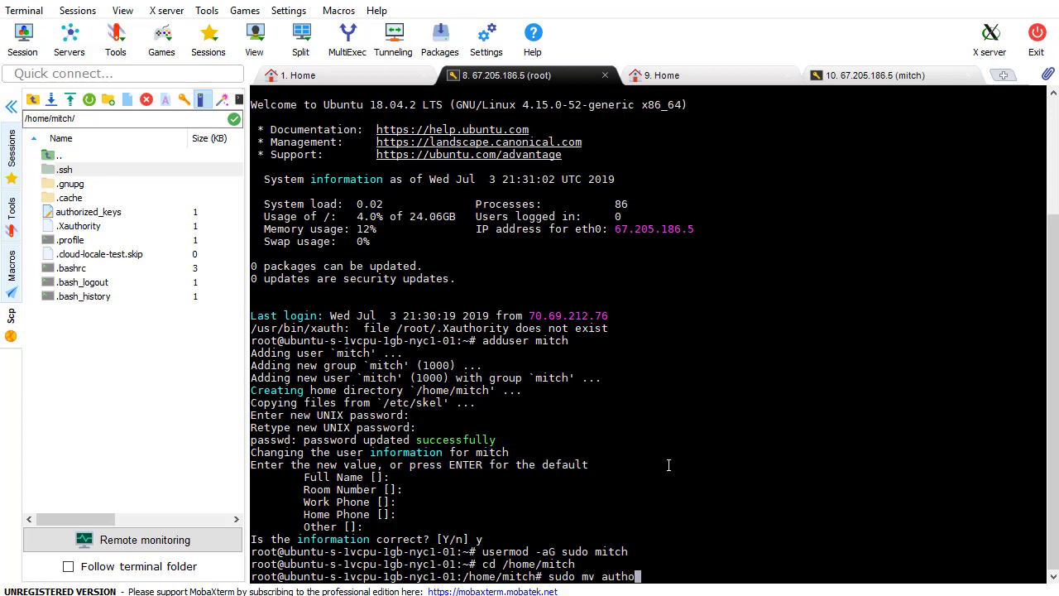
{"action": "type", "text": "rized_keys /home/mitch"}
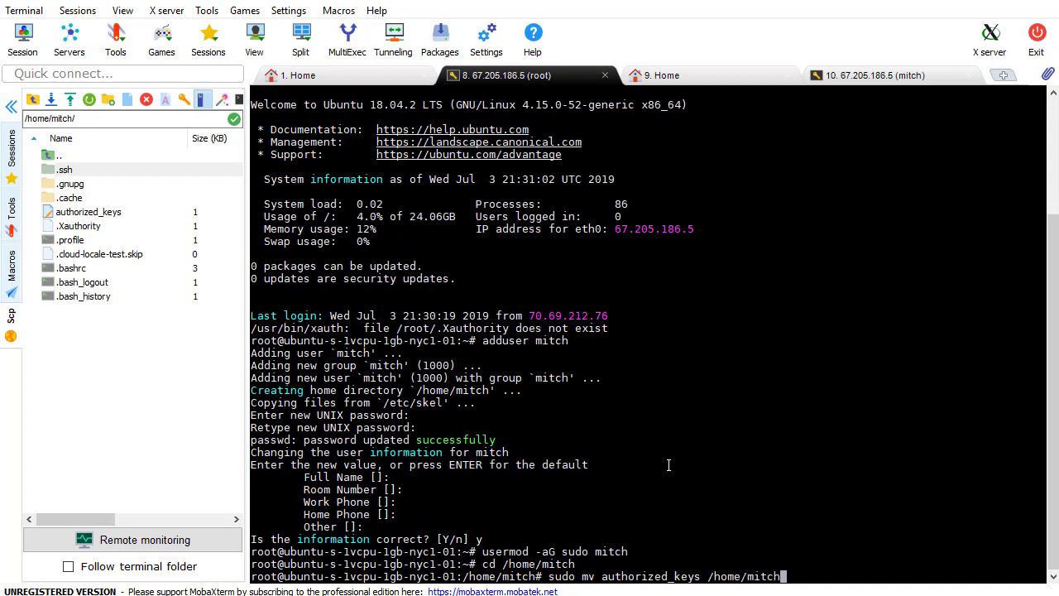
{"action": "type", "text": "/.ssh"}
{"action": "key", "text": "Return"}
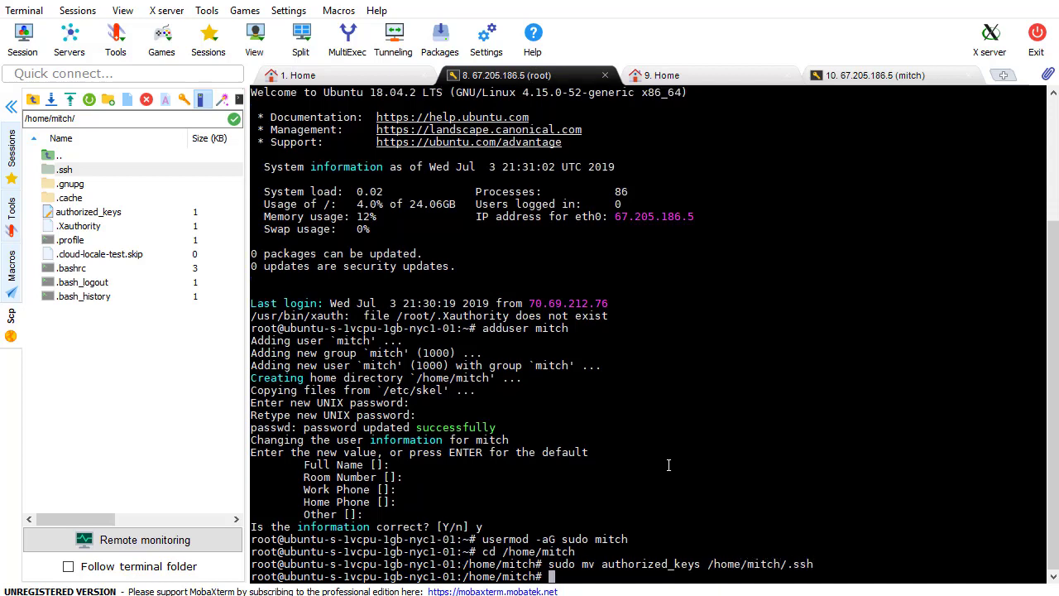
{"action": "left_click", "coordinate": [89, 99]}
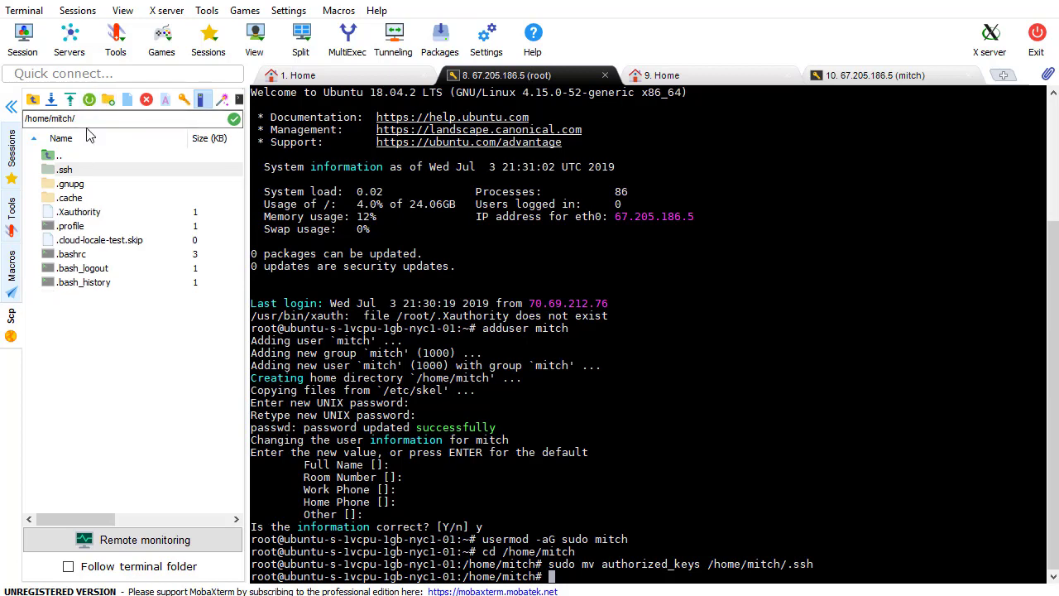
{"action": "left_click_drag", "start_coordinate": [108, 198], "coordinate": [92, 182]}
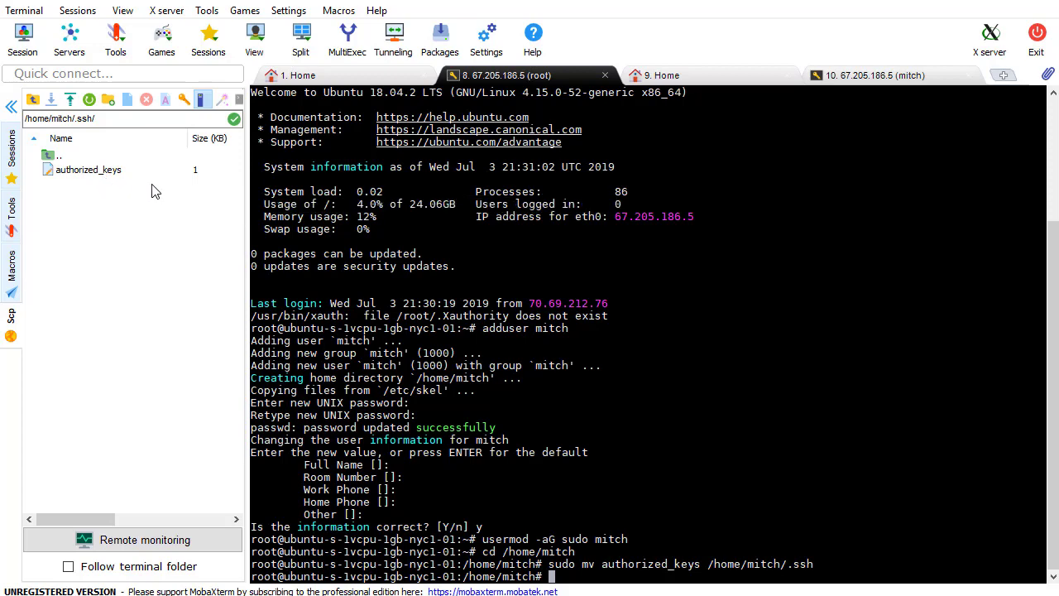
Close the extra home page tab and the running mitch session
{"action": "left_click", "coordinate": [786, 79]}
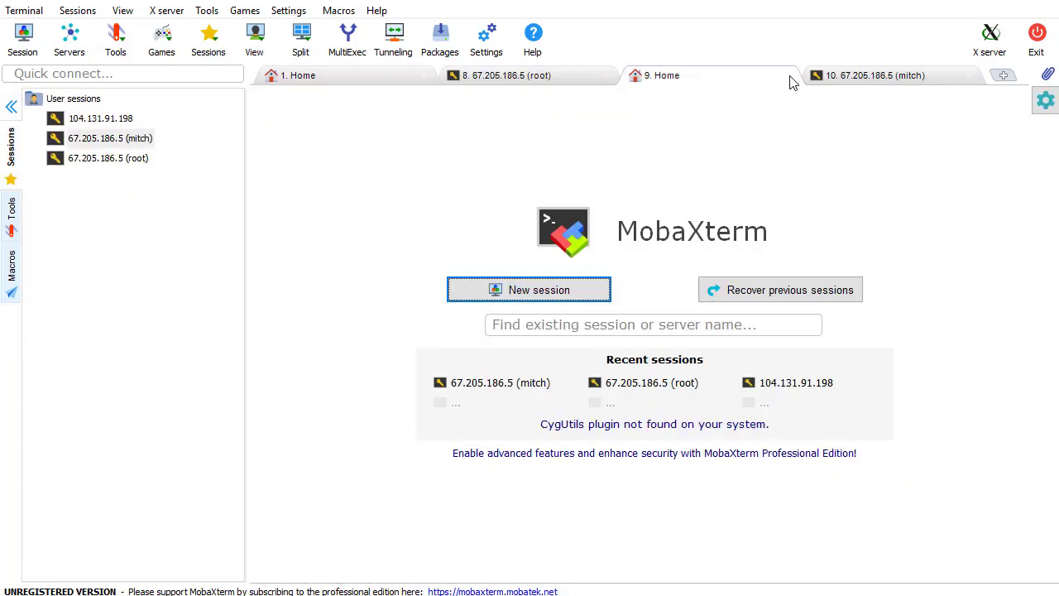
{"action": "left_click", "coordinate": [786, 77]}
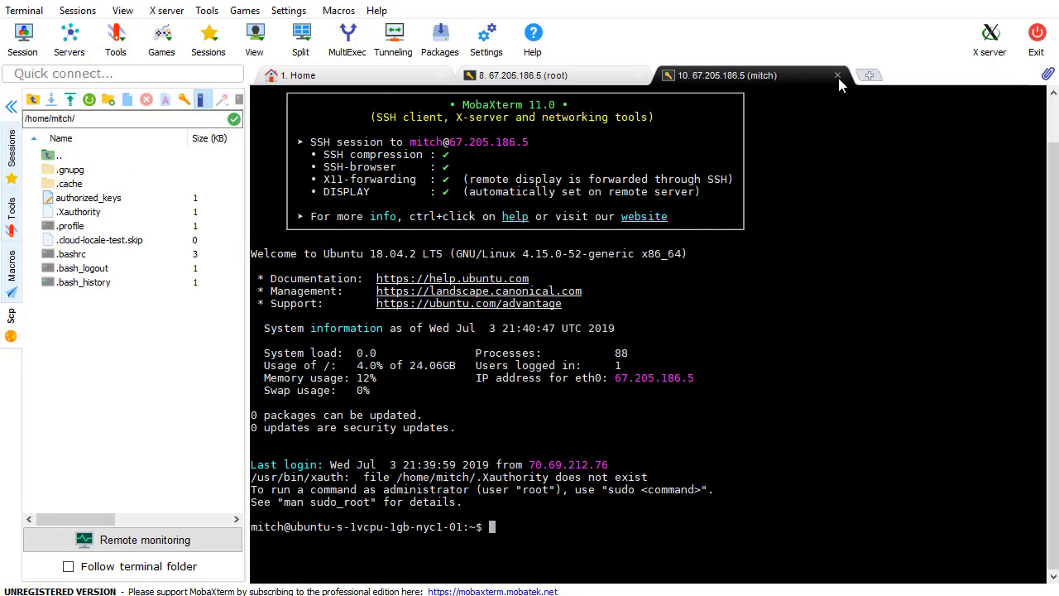
{"action": "left_click", "coordinate": [838, 75]}
{"action": "left_click", "coordinate": [506, 321]}
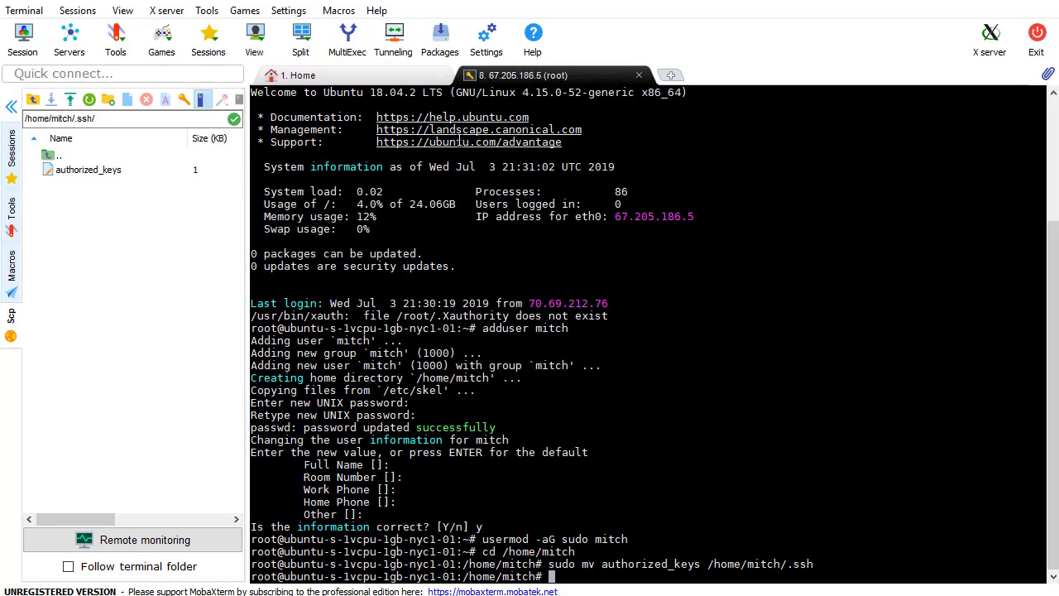
Edit the saved mitch session and show its Advanced SSH settings with the private key option
{"action": "left_click", "coordinate": [296, 75]}
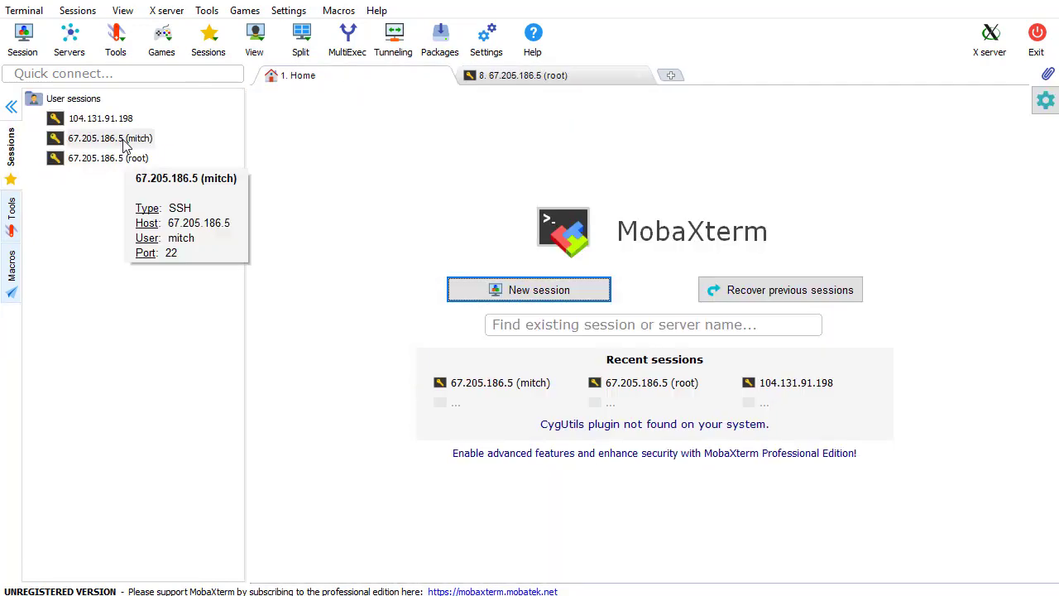
{"action": "left_click", "coordinate": [126, 142]}
{"action": "right_click", "coordinate": [130, 140]}
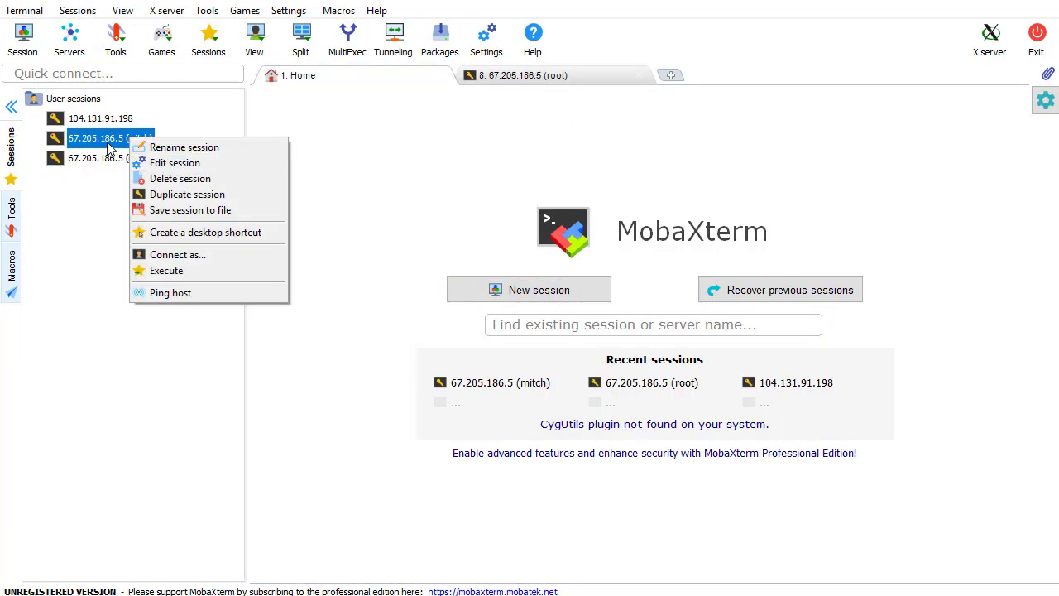
{"action": "left_click", "coordinate": [163, 162]}
{"action": "left_click", "coordinate": [279, 261]}
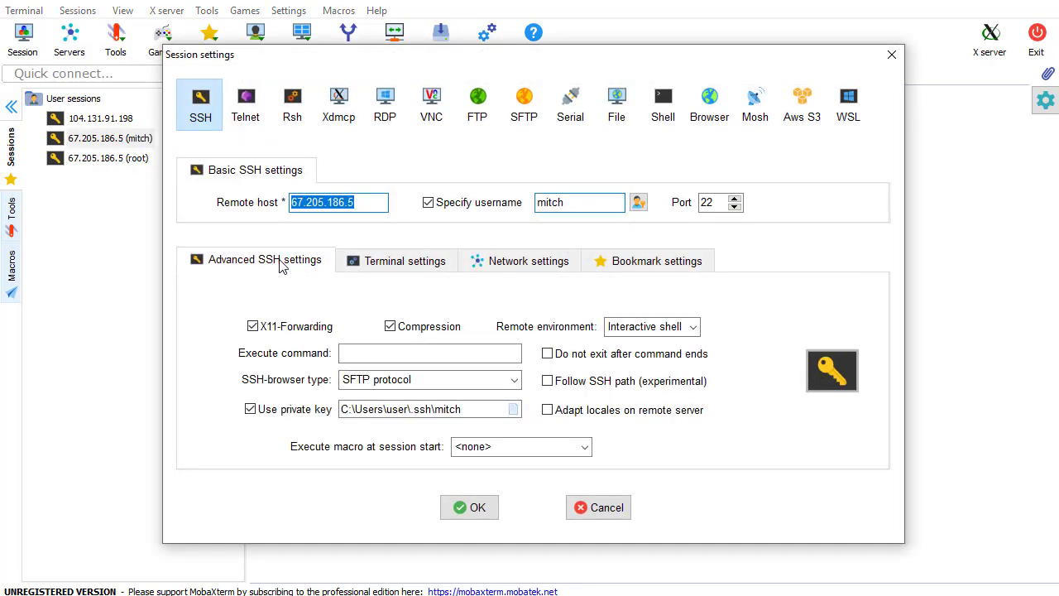